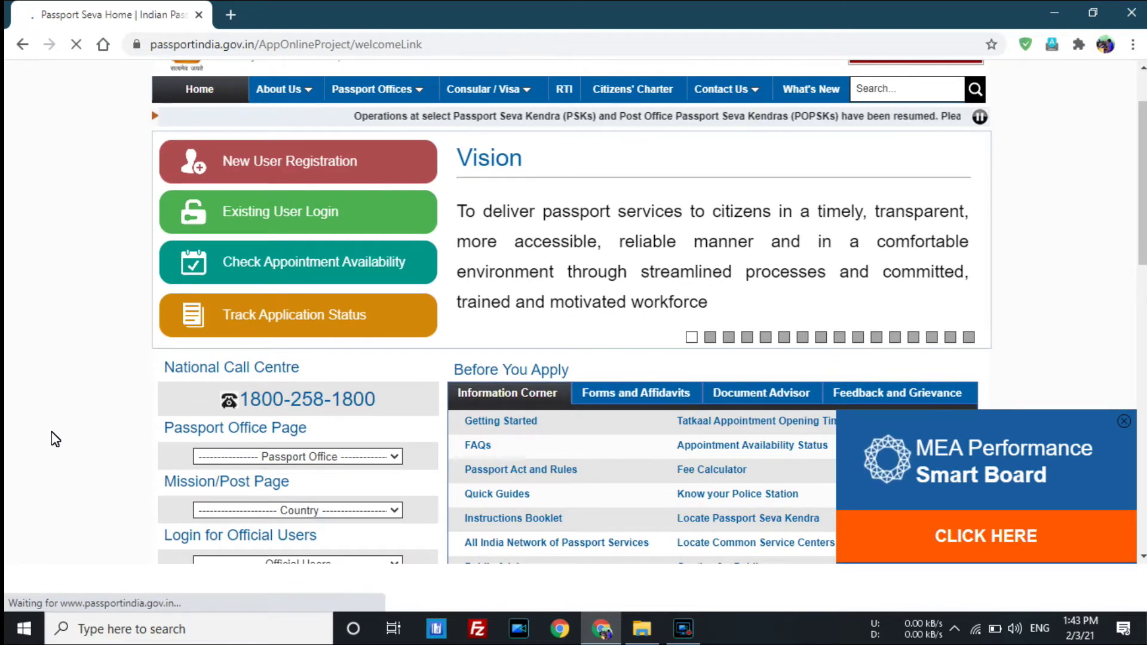
scroll(54, 439, down, 4)
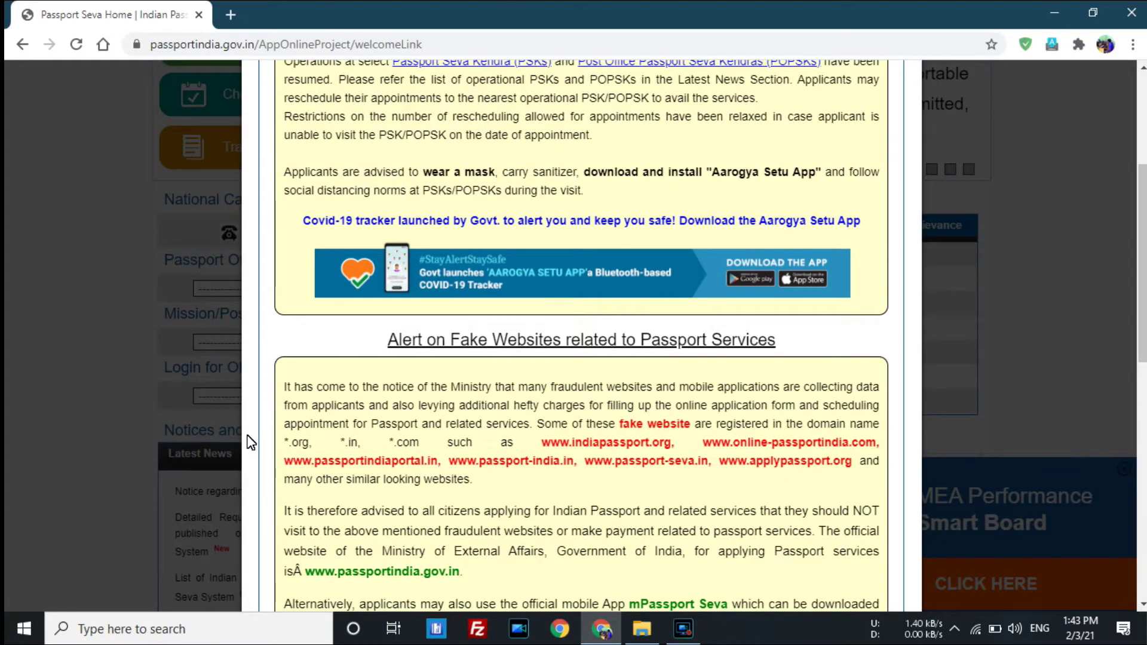
scroll(242, 440, up, 3)
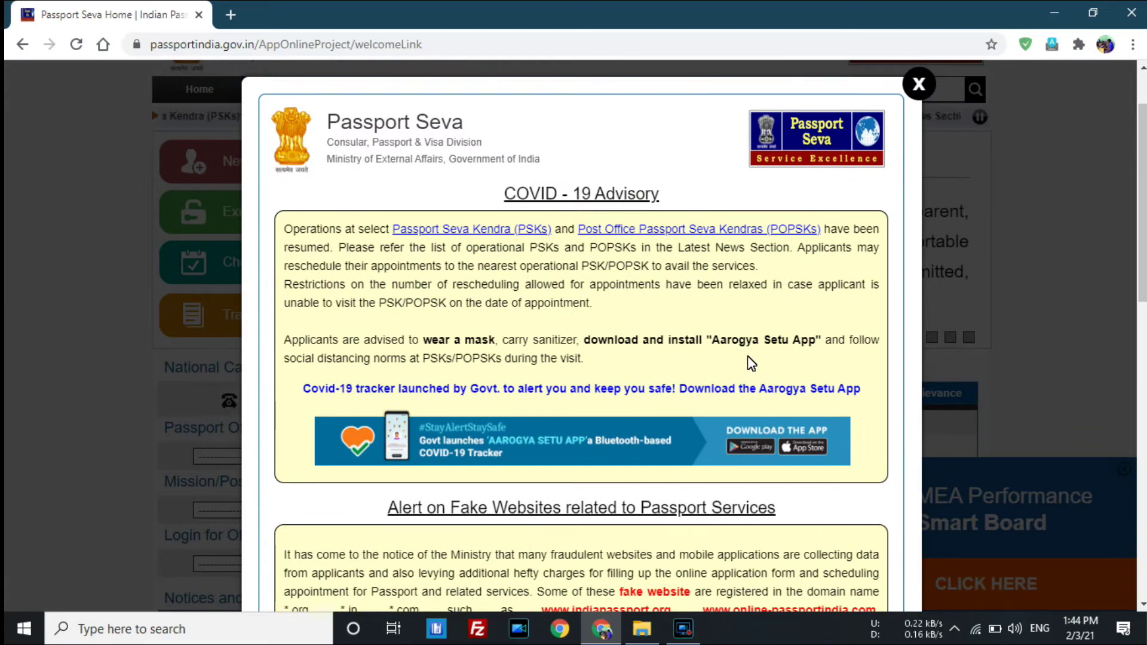
scroll(748, 356, down, 3)
scroll(748, 362, down, 1)
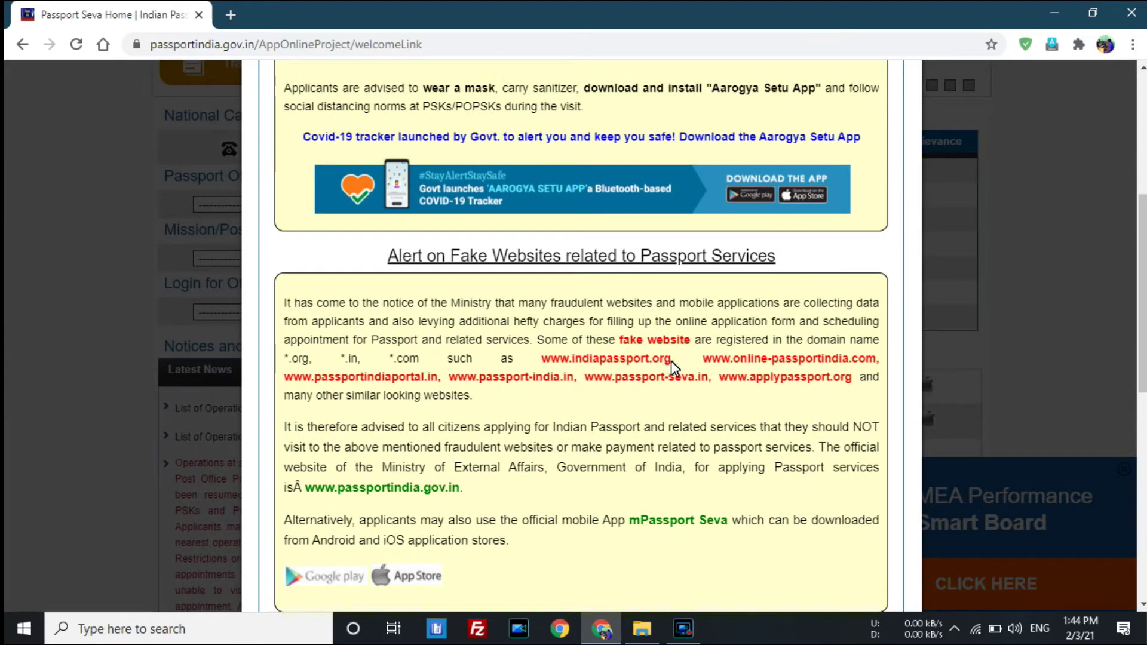
drag(705, 359, 877, 359)
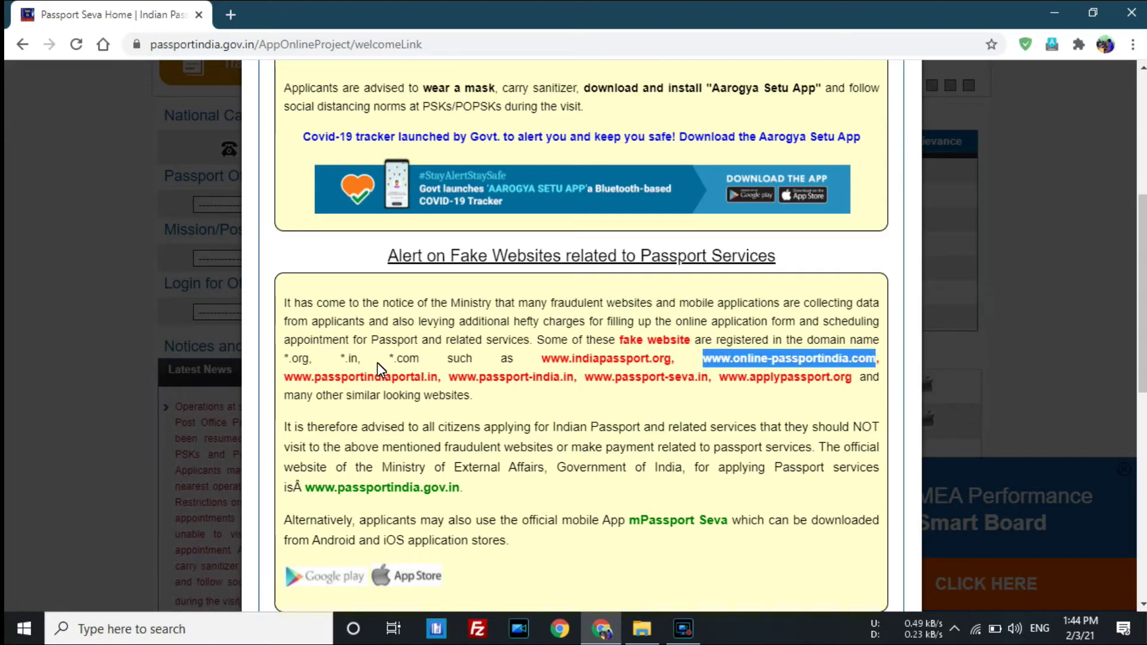
drag(285, 377, 854, 393)
click(691, 400)
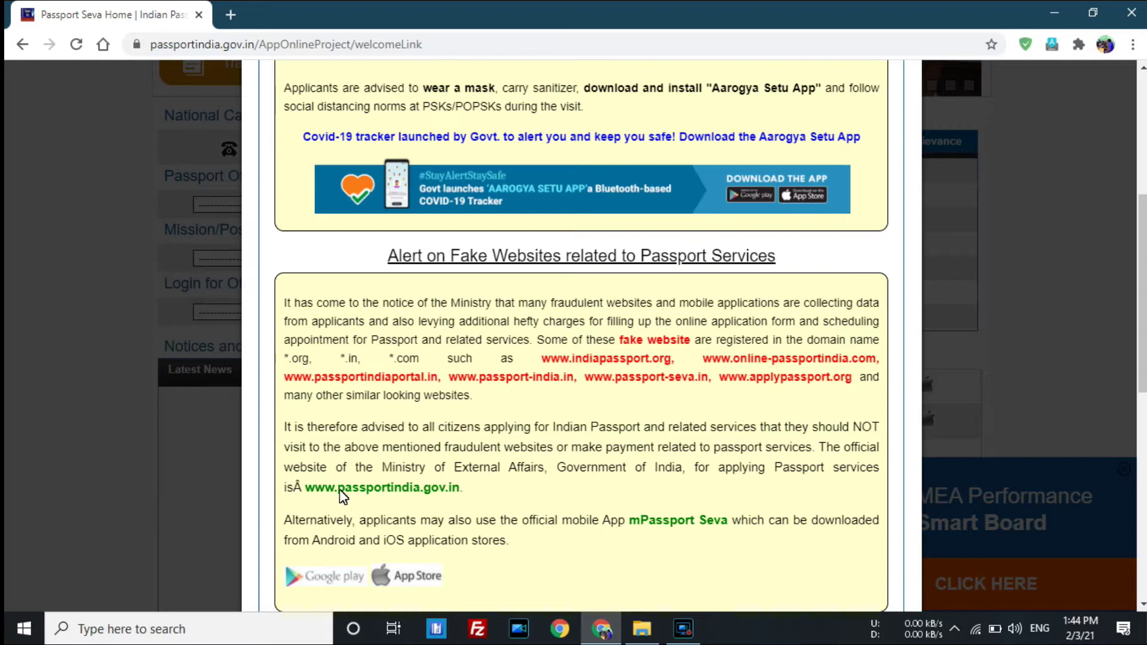
drag(469, 493, 311, 493)
click(502, 494)
scroll(518, 482, down, 3)
scroll(618, 407, up, 9)
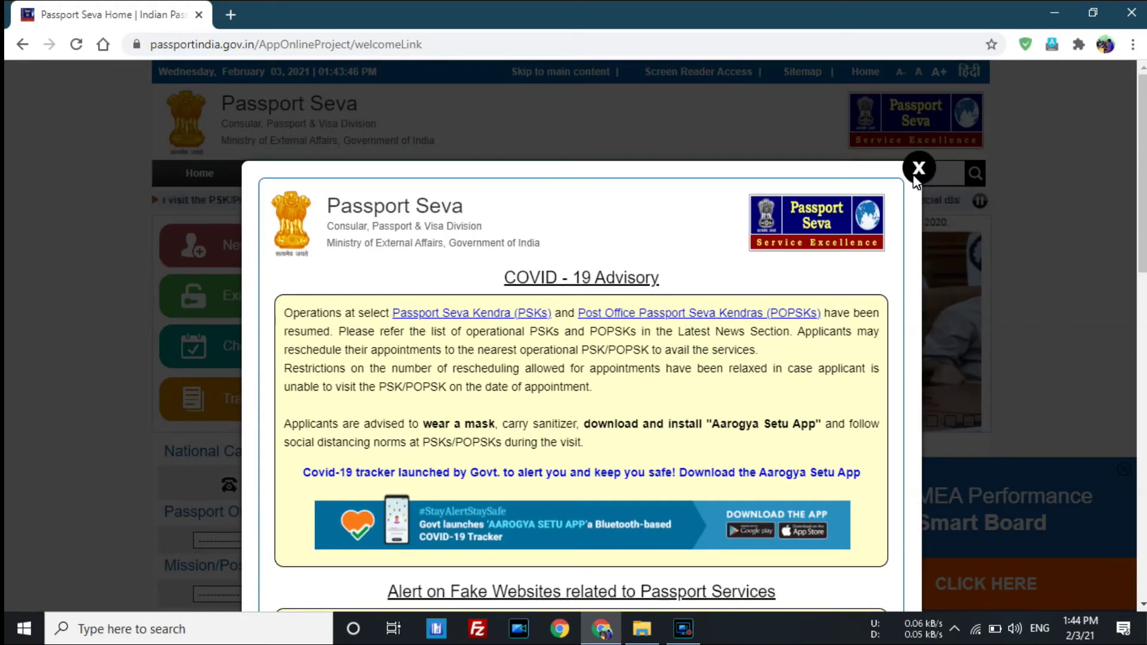
Close the advisory, open New User Registration, and register at Passport Office Lucknow.
click(918, 169)
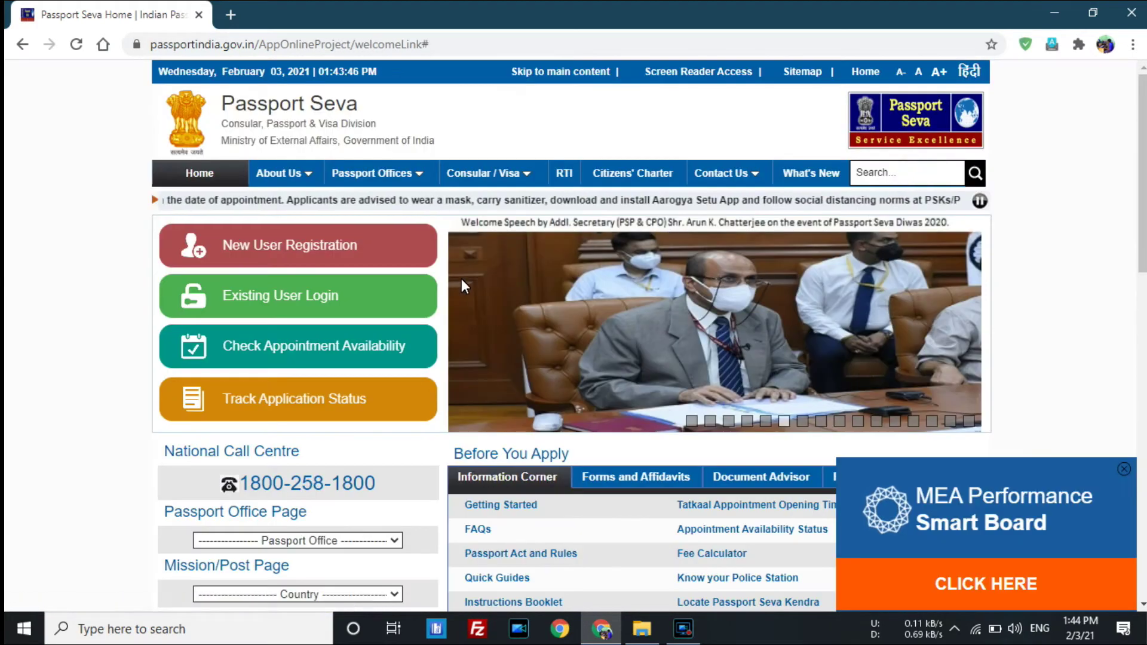
click(328, 253)
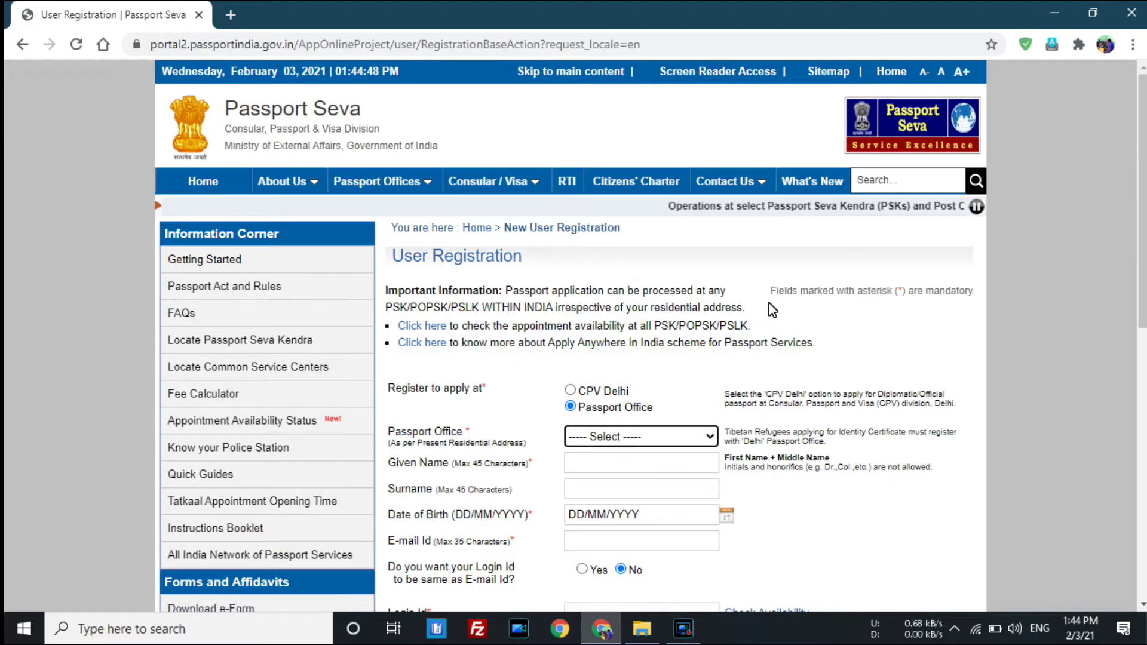
scroll(774, 311, down, 1)
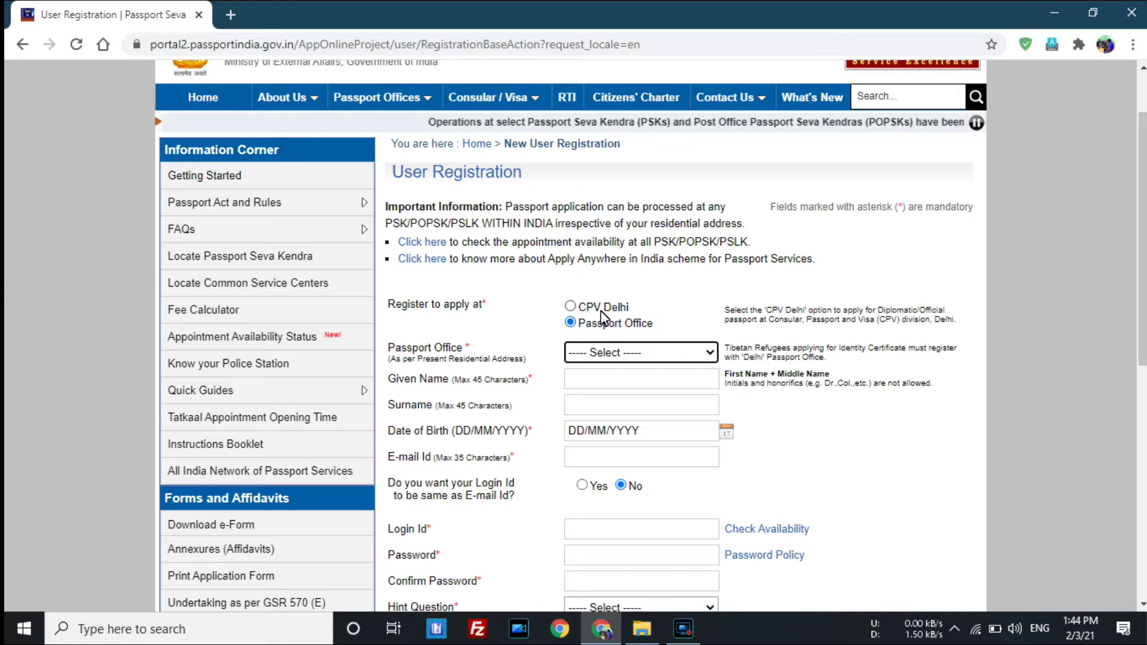
click(570, 323)
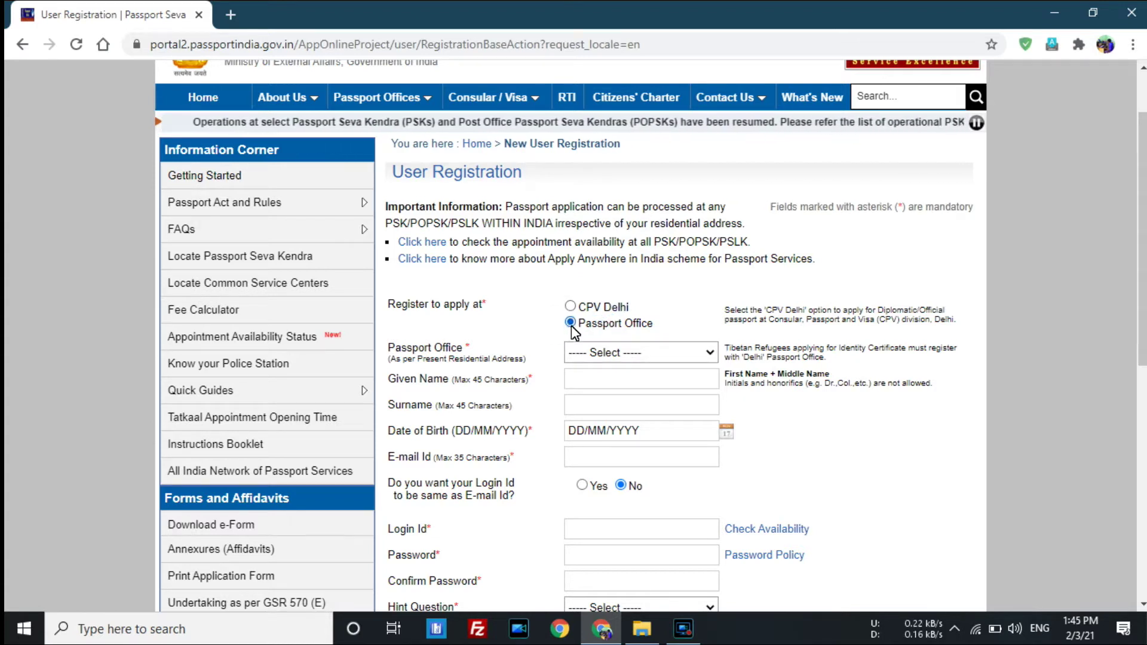
click(674, 357)
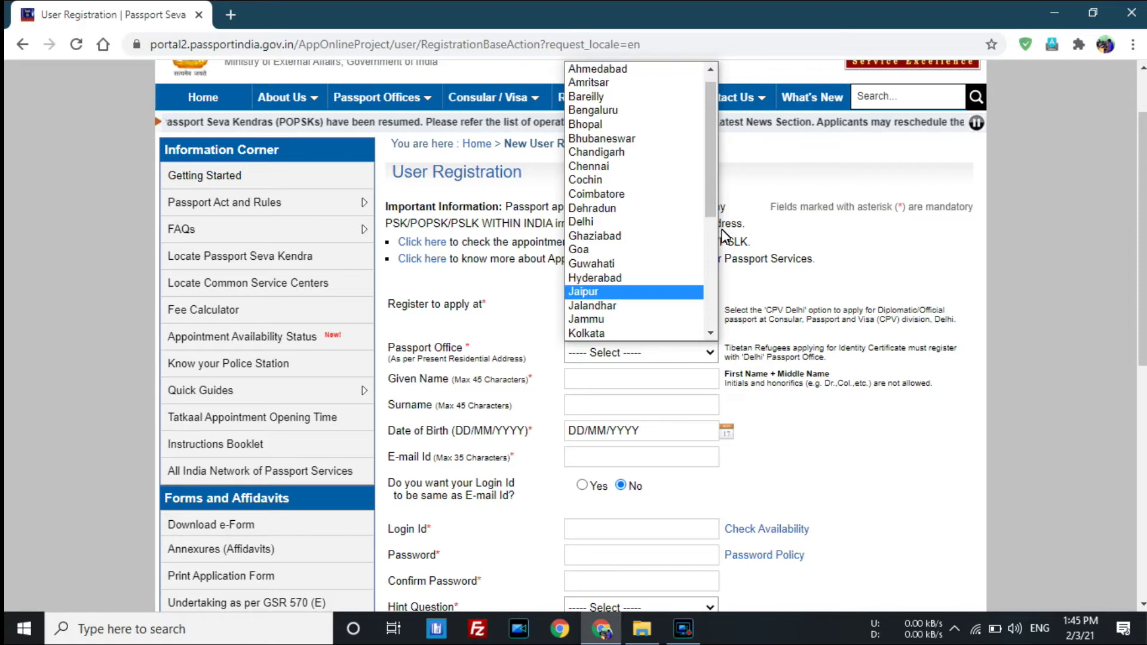
drag(708, 184, 687, 308)
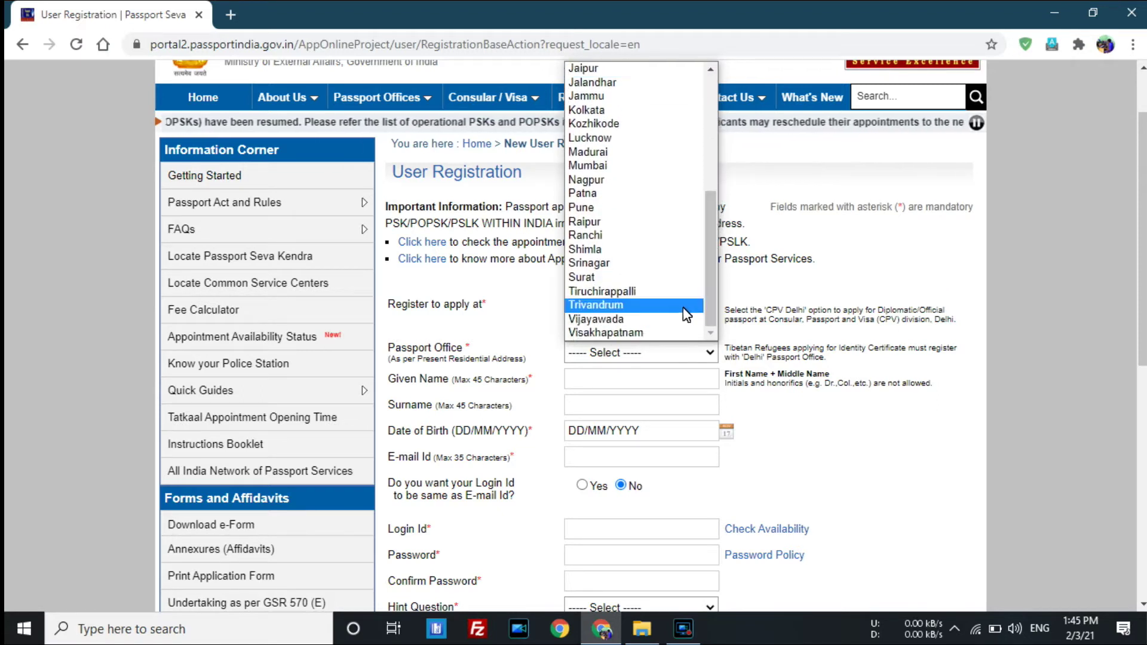
drag(713, 251, 708, 123)
key(l)
key(Return)
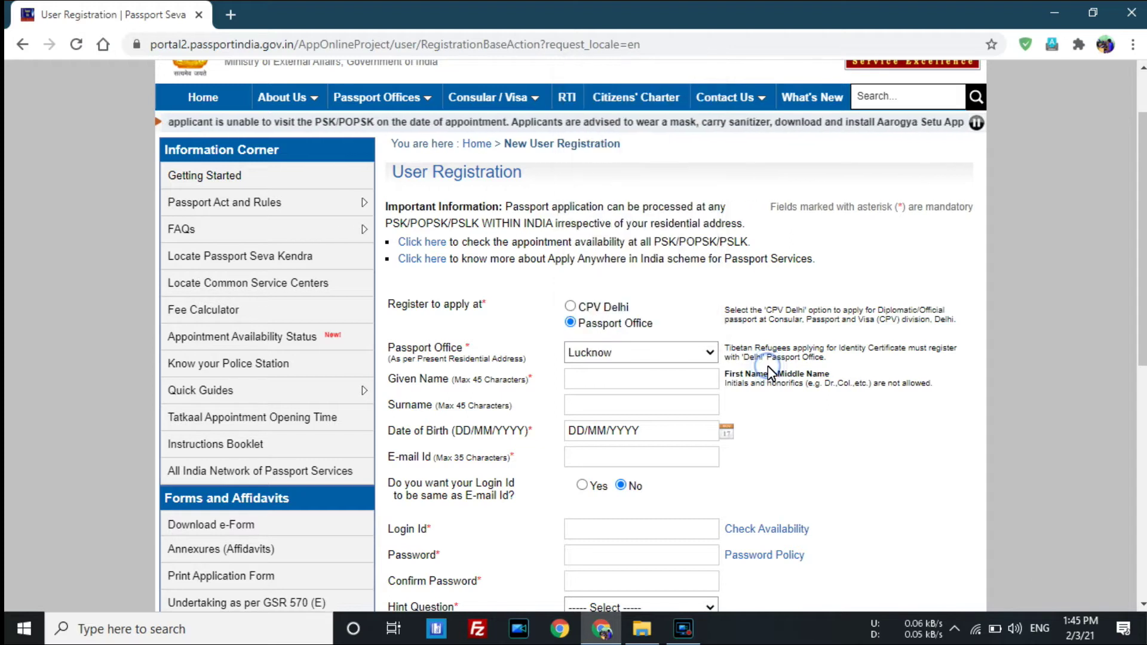
Enter the applicant's given name and surname on the registration form.
click(675, 383)
text(a)
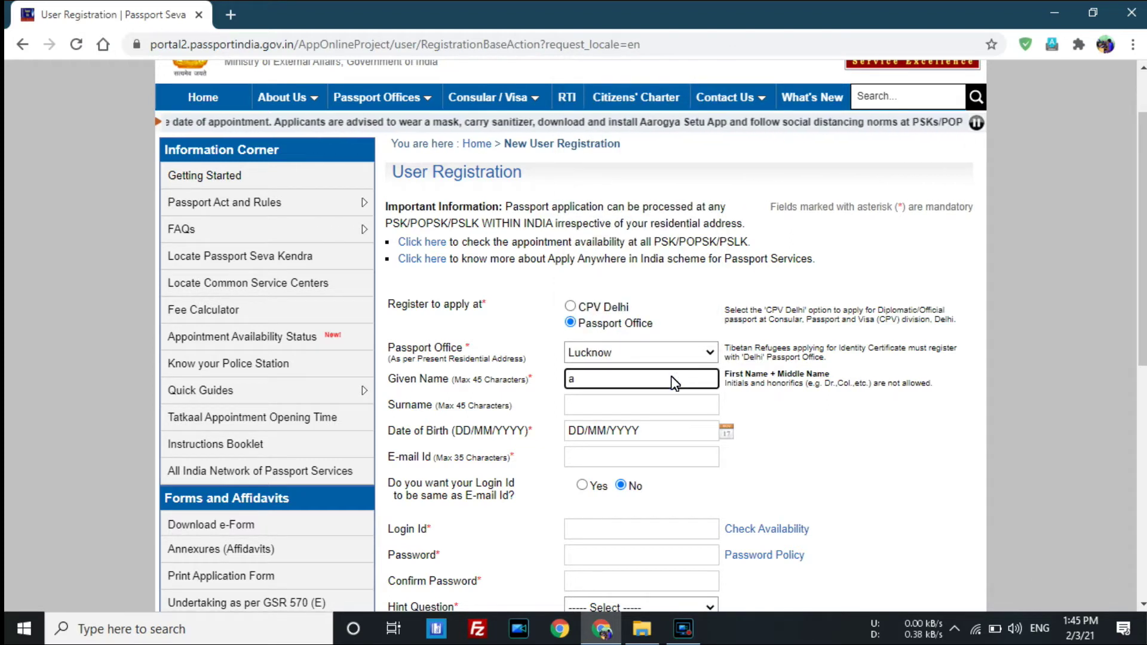
key(BackSpace)
text(Ai)
key(BackSpace)
text(mitG)
key(BackSpace)
click(664, 408)
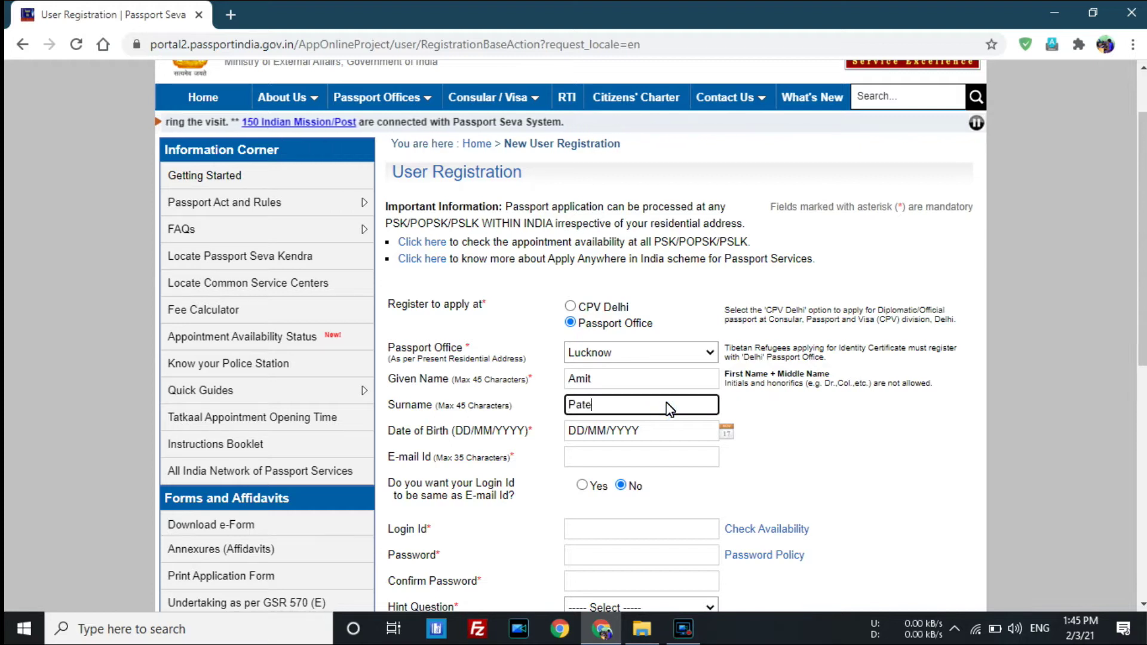
click(739, 413)
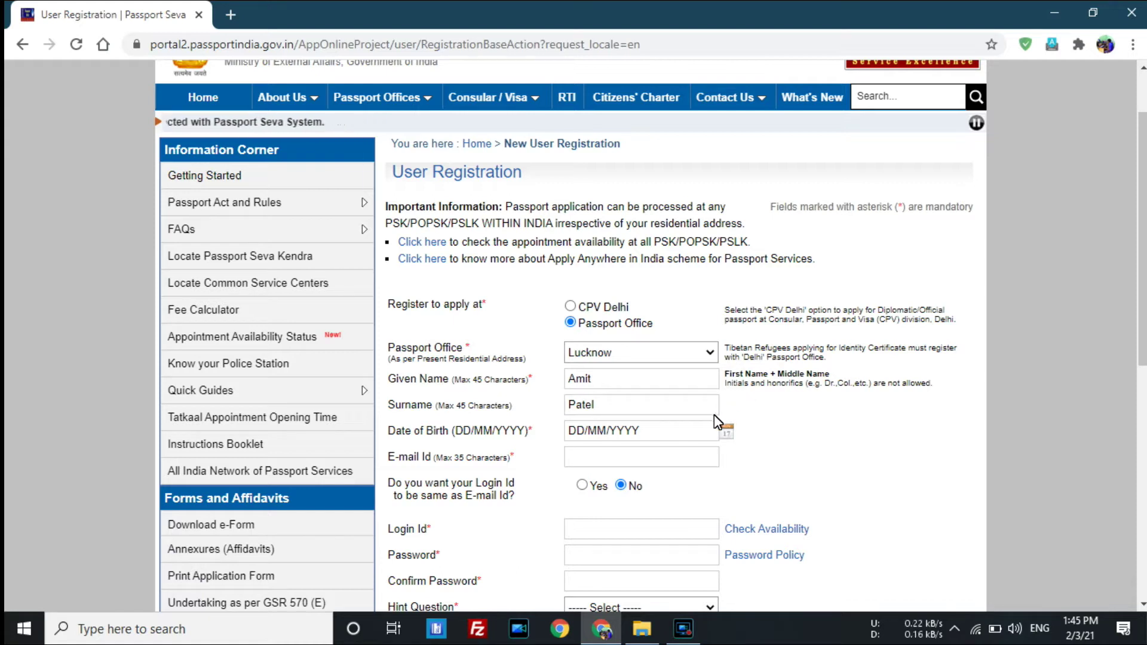
click(662, 431)
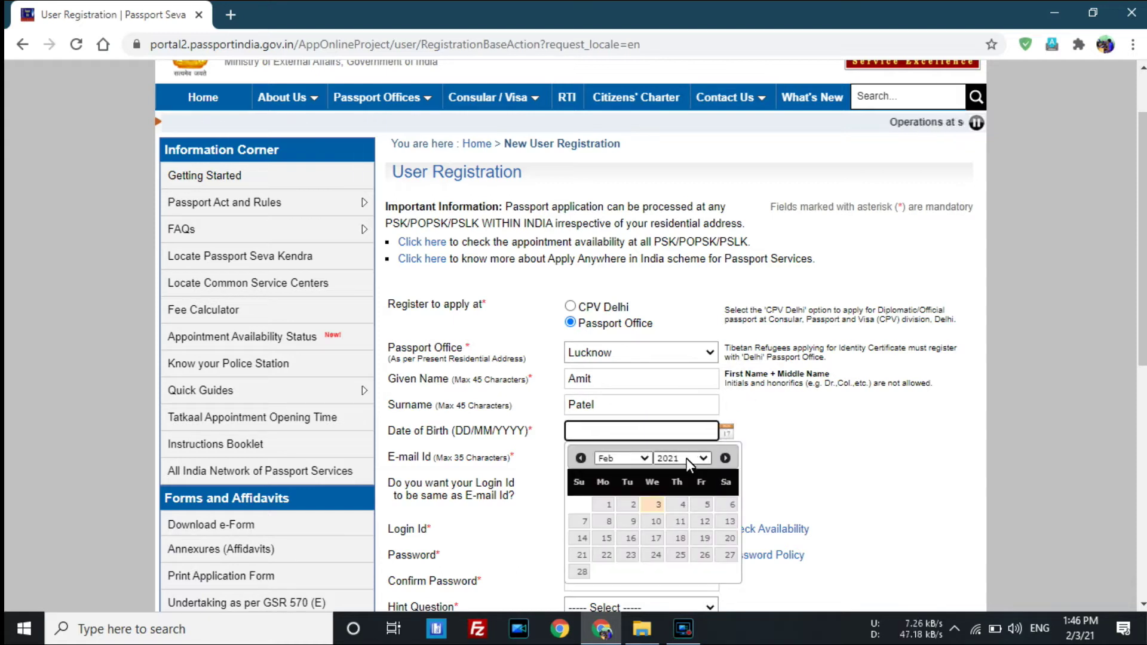
click(687, 458)
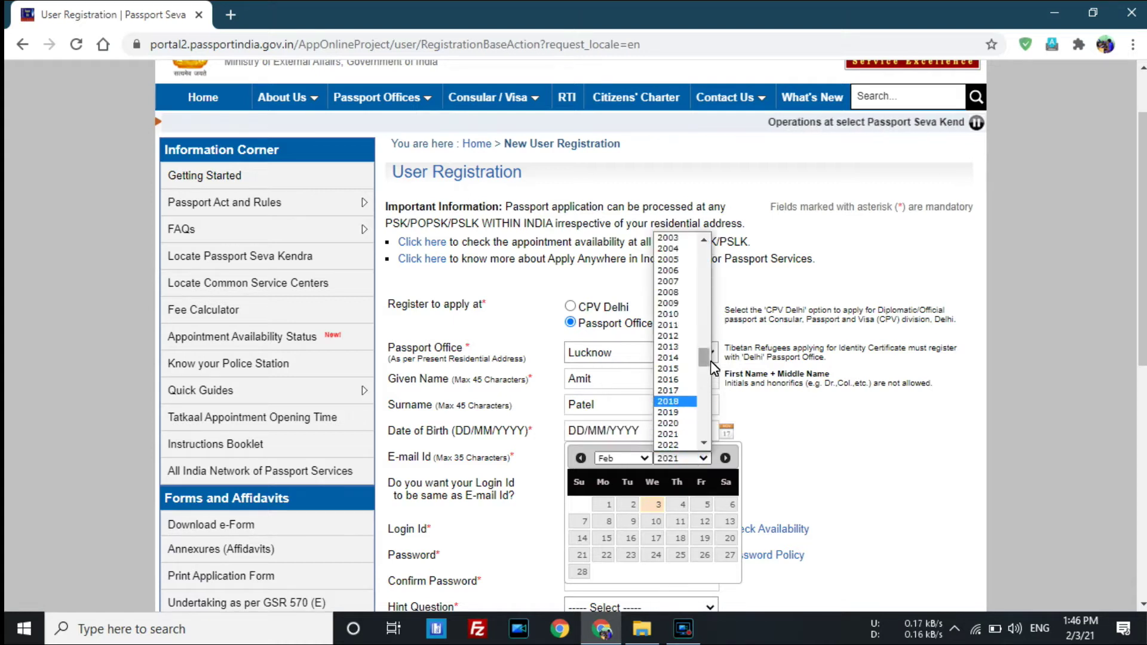
drag(709, 359, 709, 344)
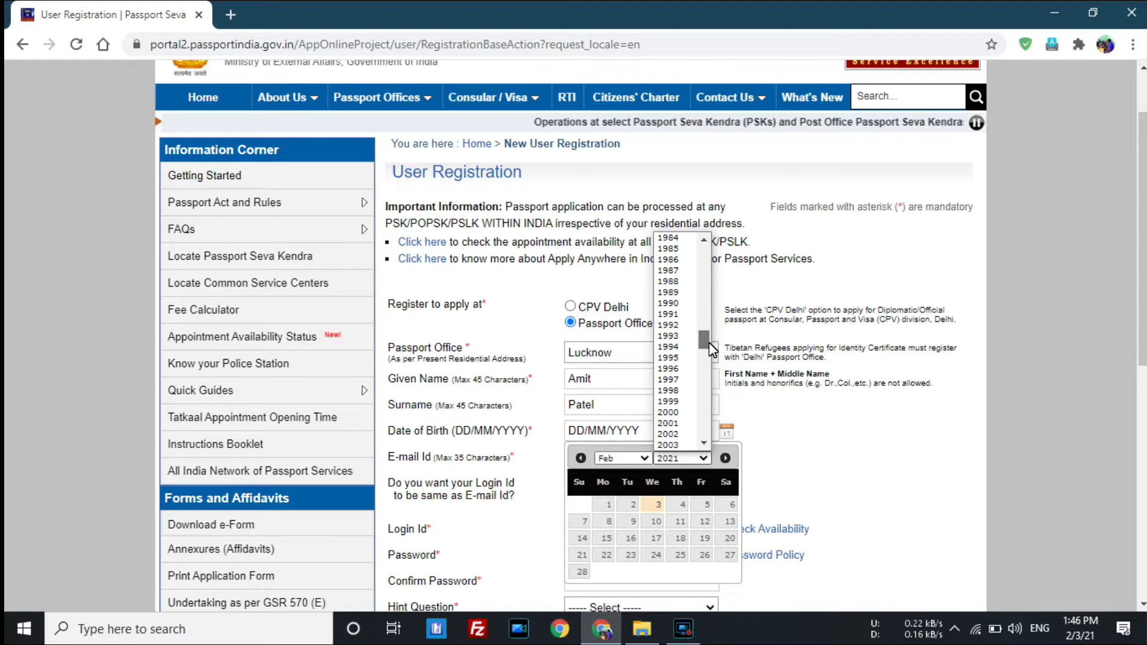
click(669, 358)
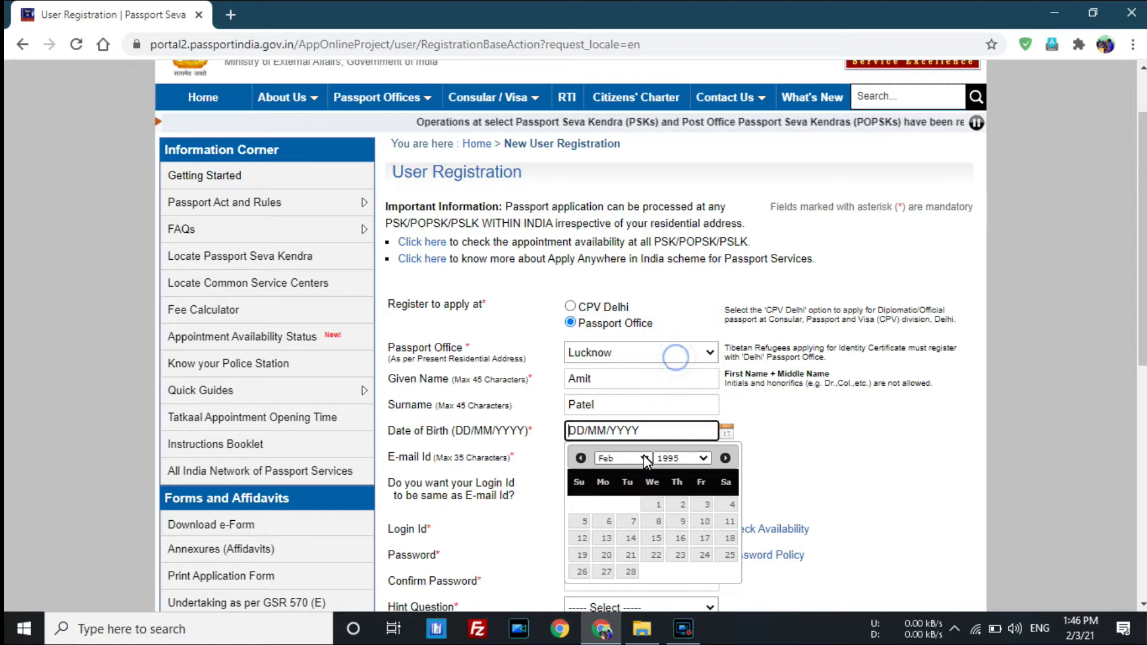
click(643, 455)
click(621, 580)
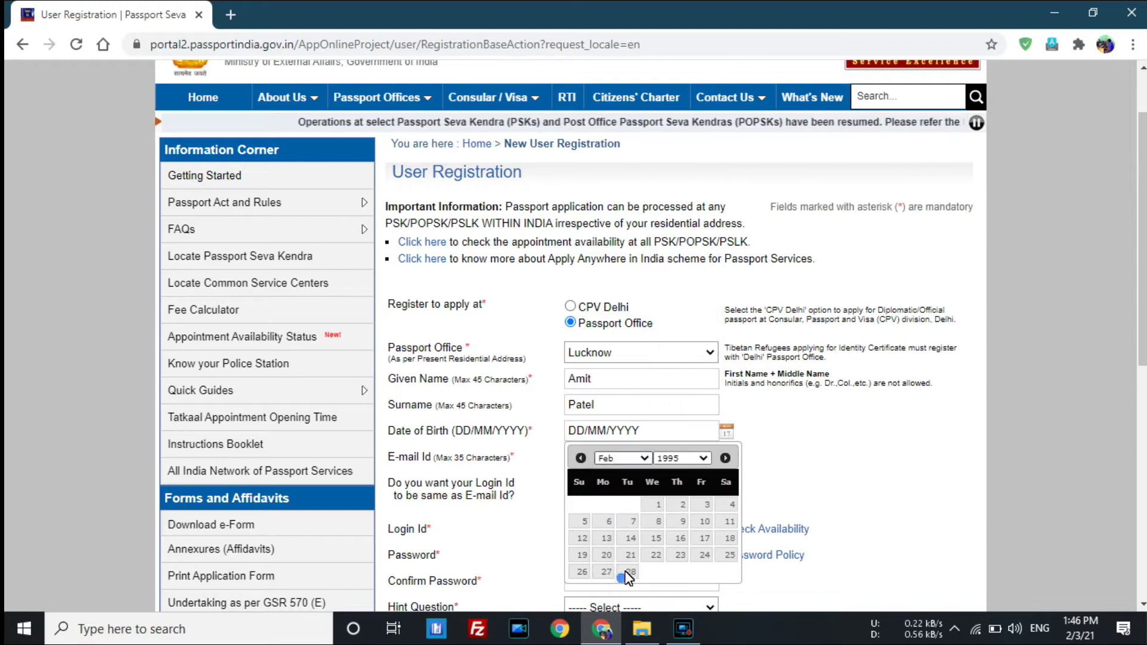
click(678, 506)
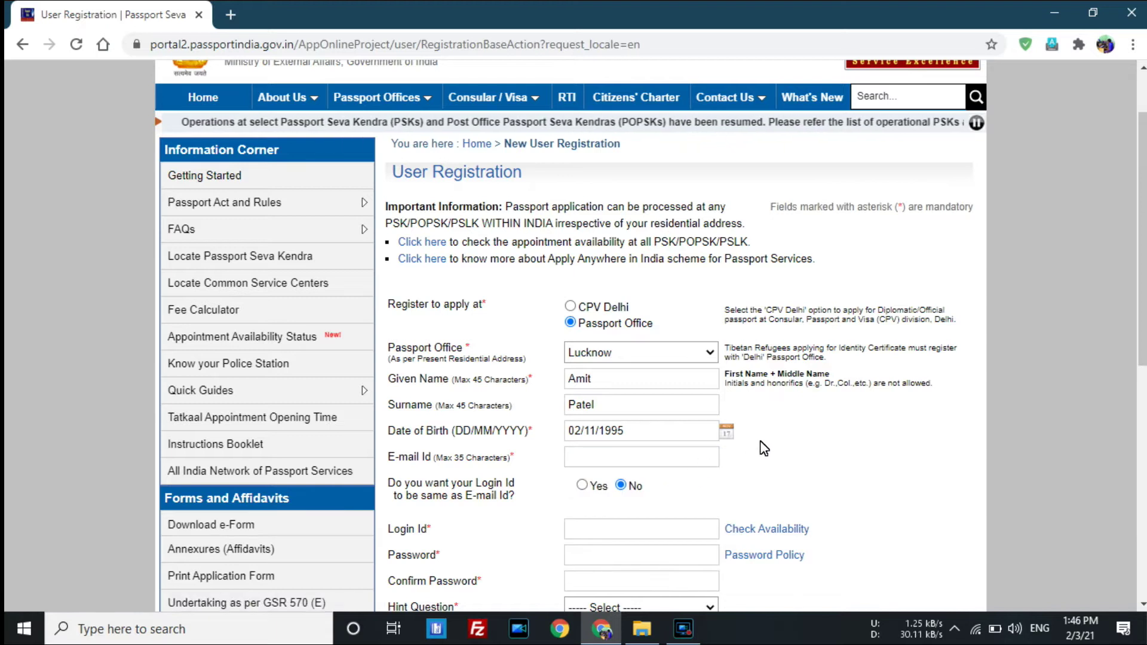
scroll(760, 441, down, 2)
scroll(668, 380, down, 2)
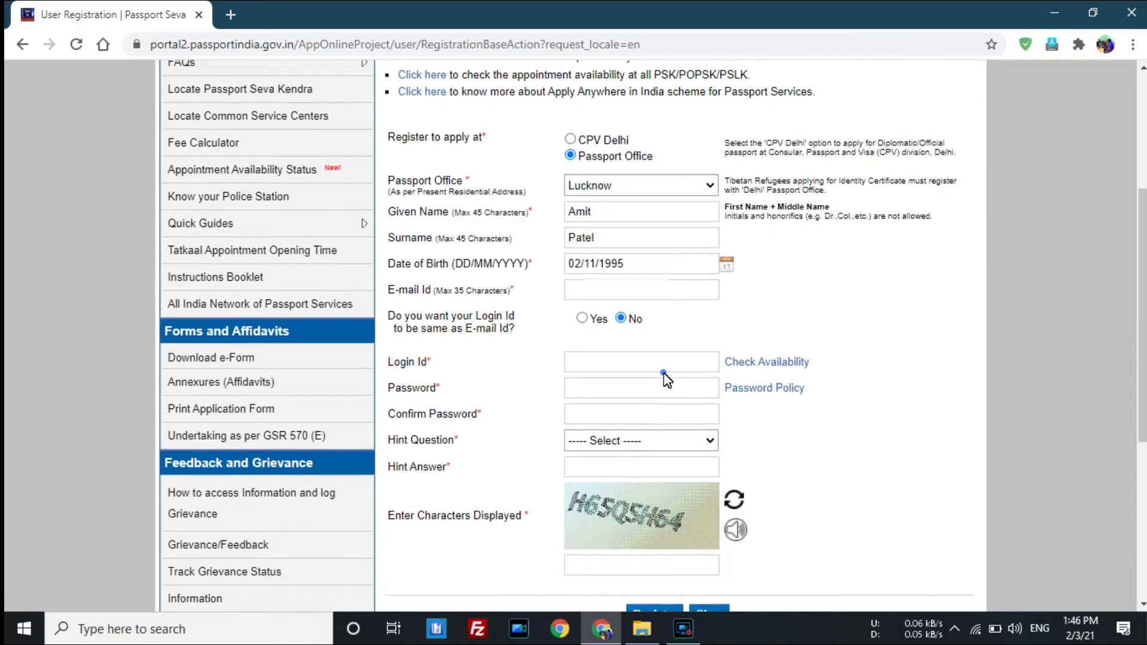
Enter the applicant's e-mail address and read the login ID question.
click(621, 289)
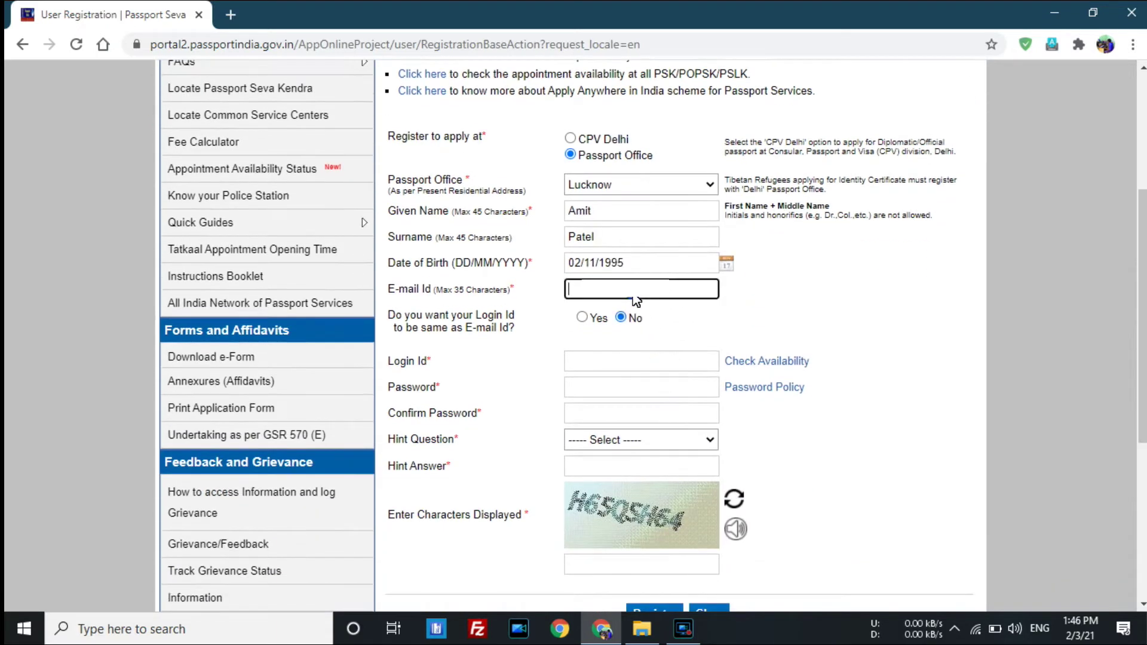
triple_click(404, 293)
click(406, 292)
click(752, 303)
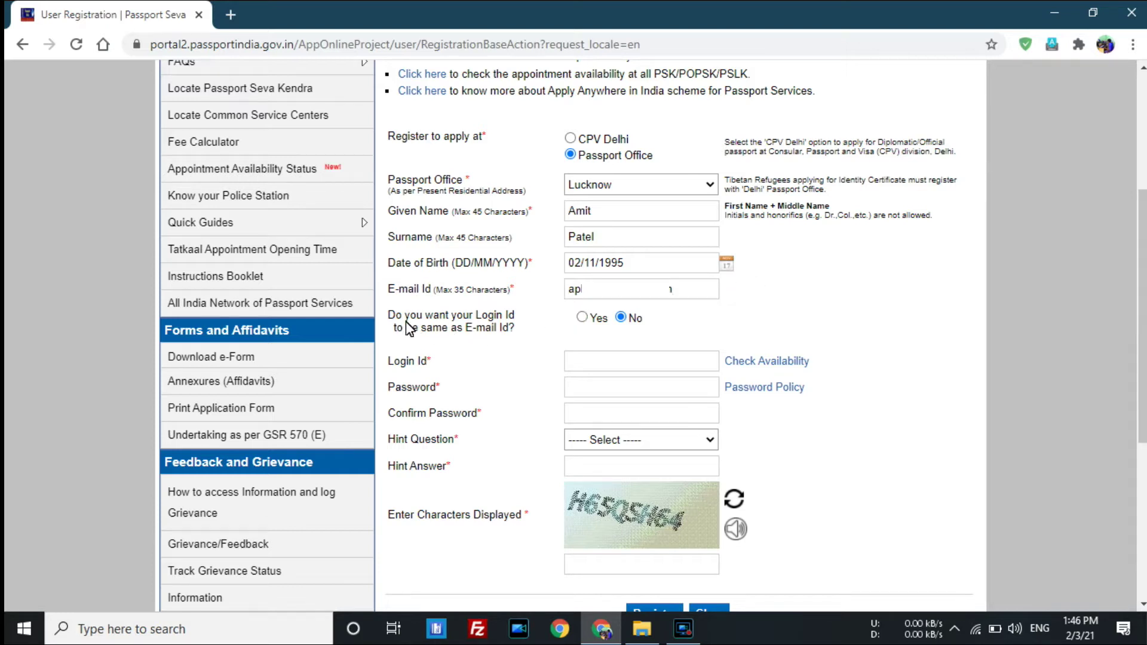
drag(398, 322, 501, 321)
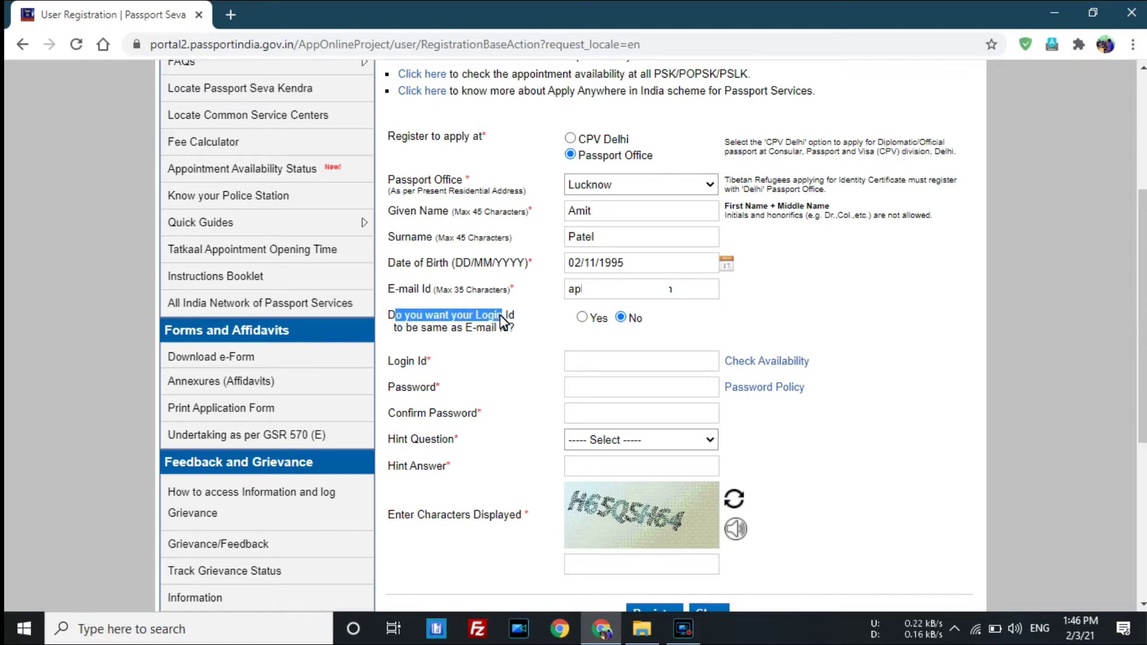
click(501, 321)
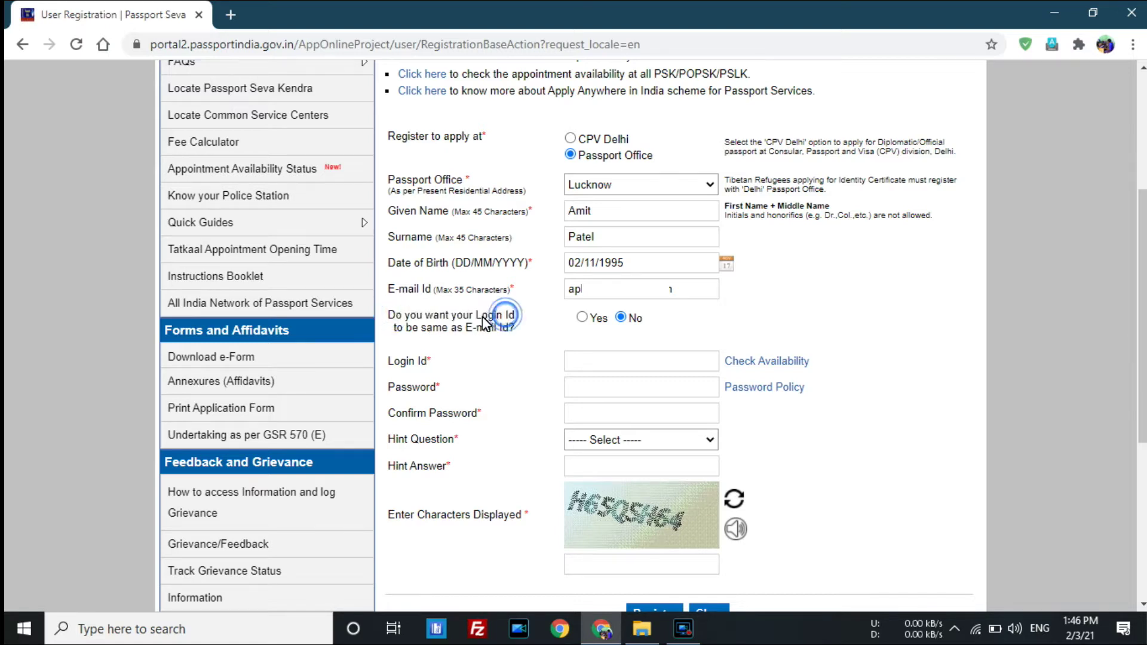
drag(402, 333, 505, 331)
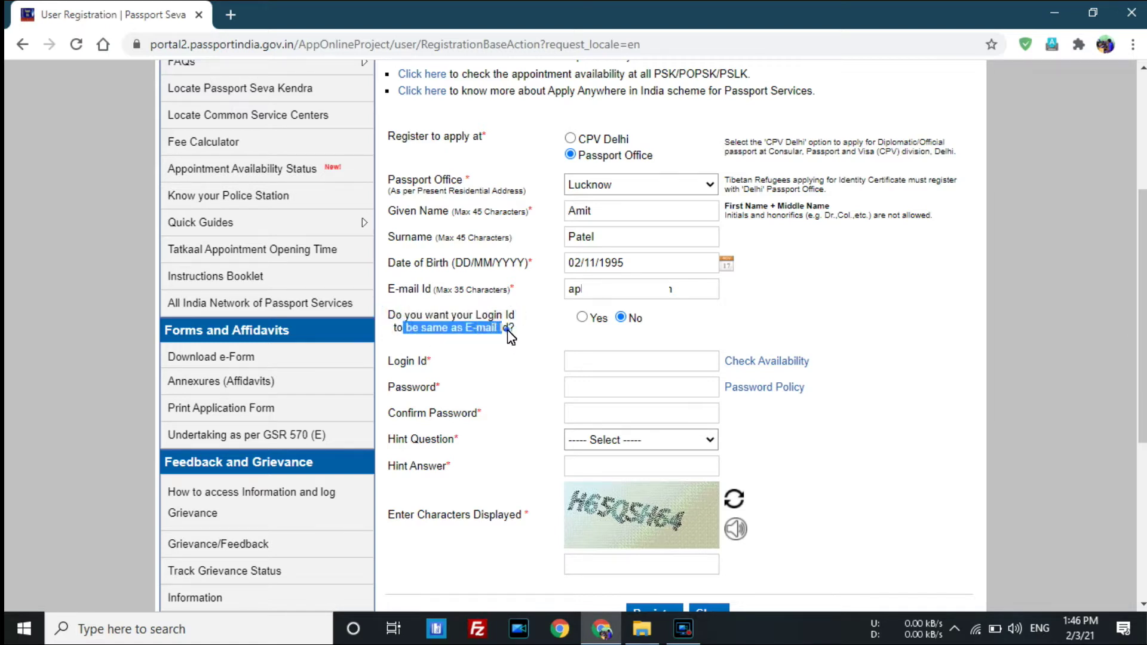
click(506, 325)
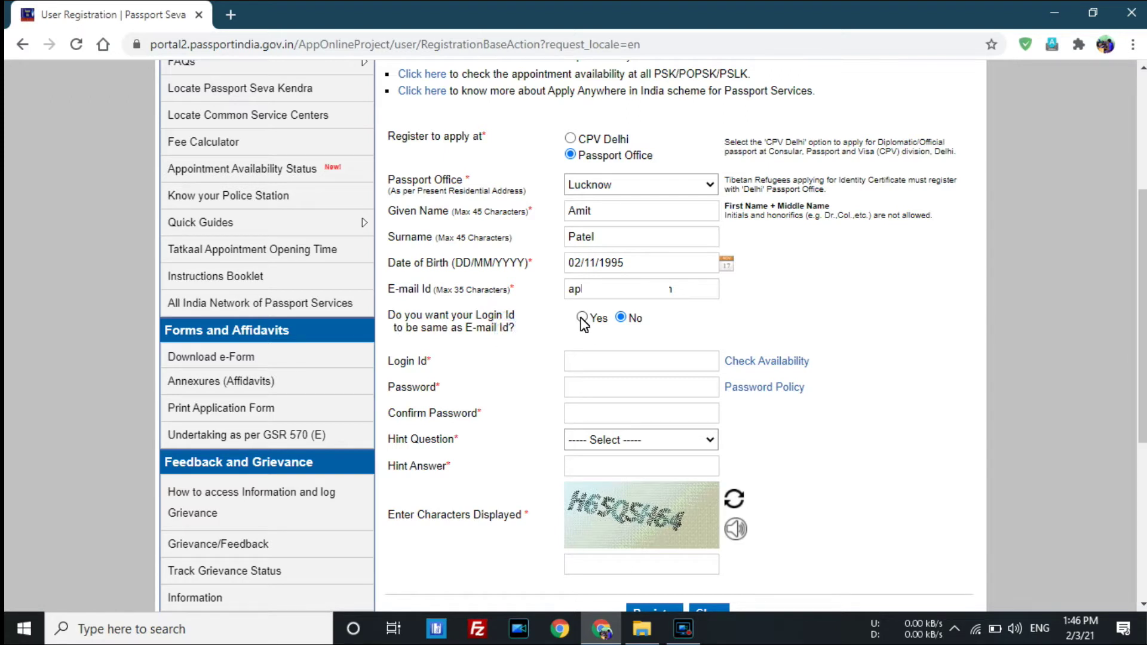
Answer No to 'Login Id same as E-mail' so a separate login ID is used.
click(581, 317)
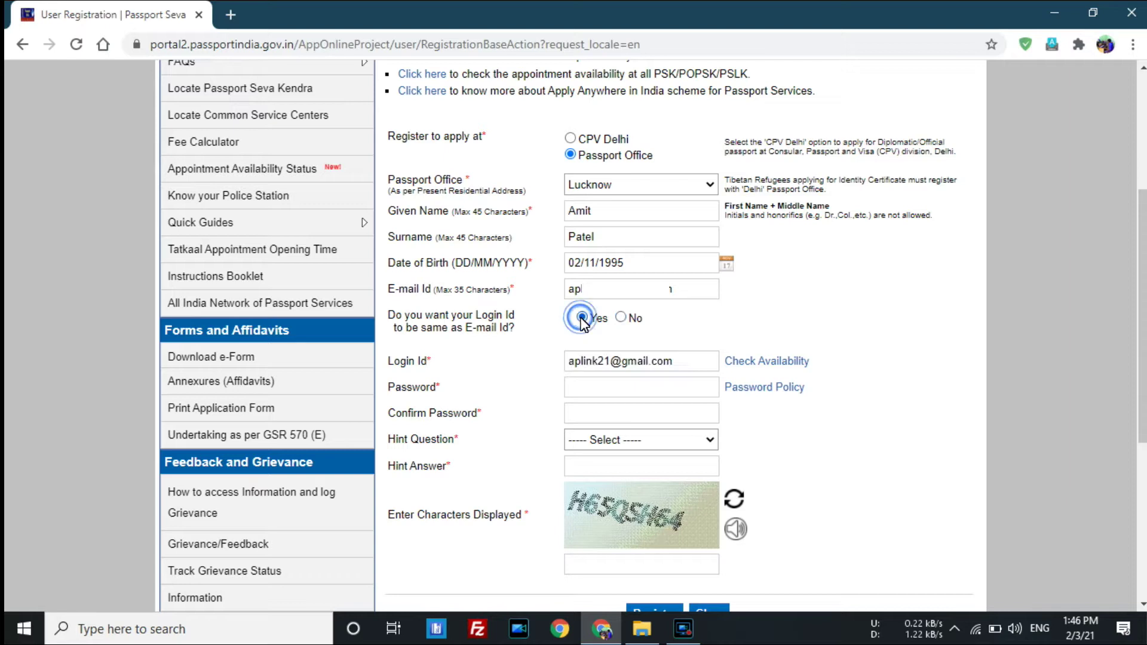
drag(569, 361, 655, 361)
click(671, 362)
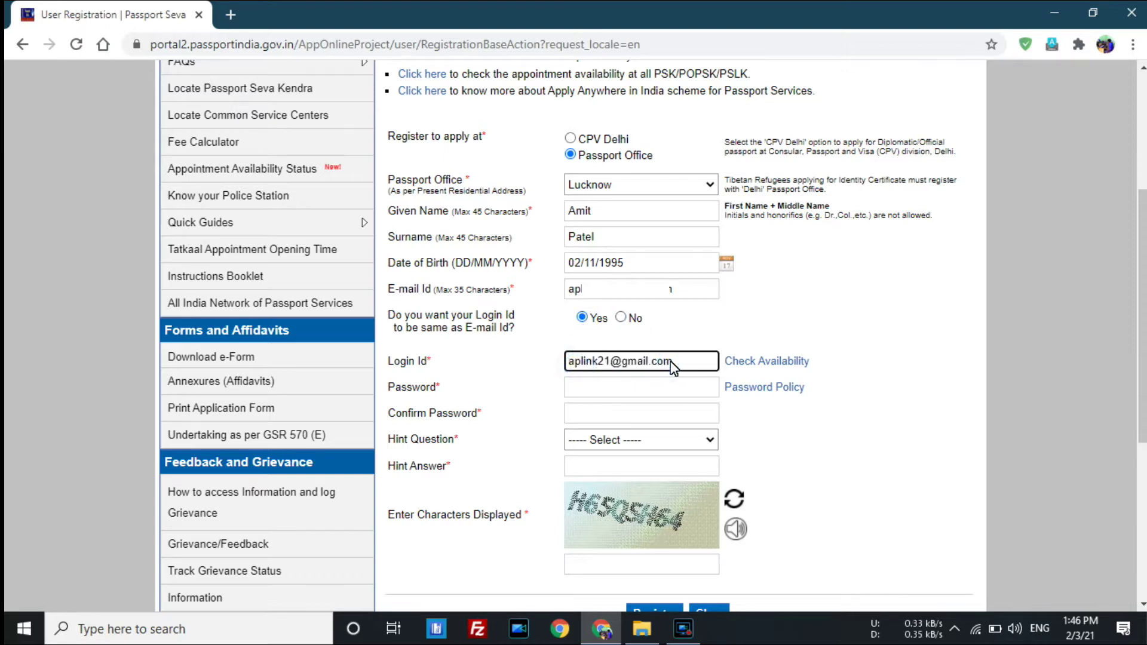
click(622, 319)
click(629, 361)
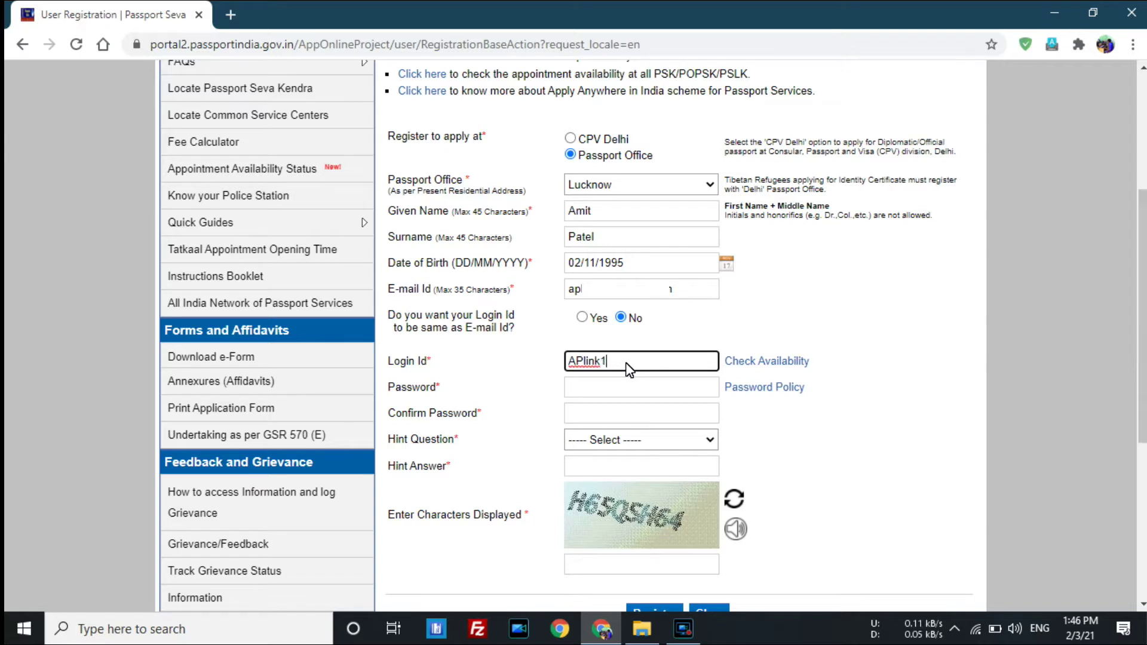
Enter the account password and confirm it.
click(610, 391)
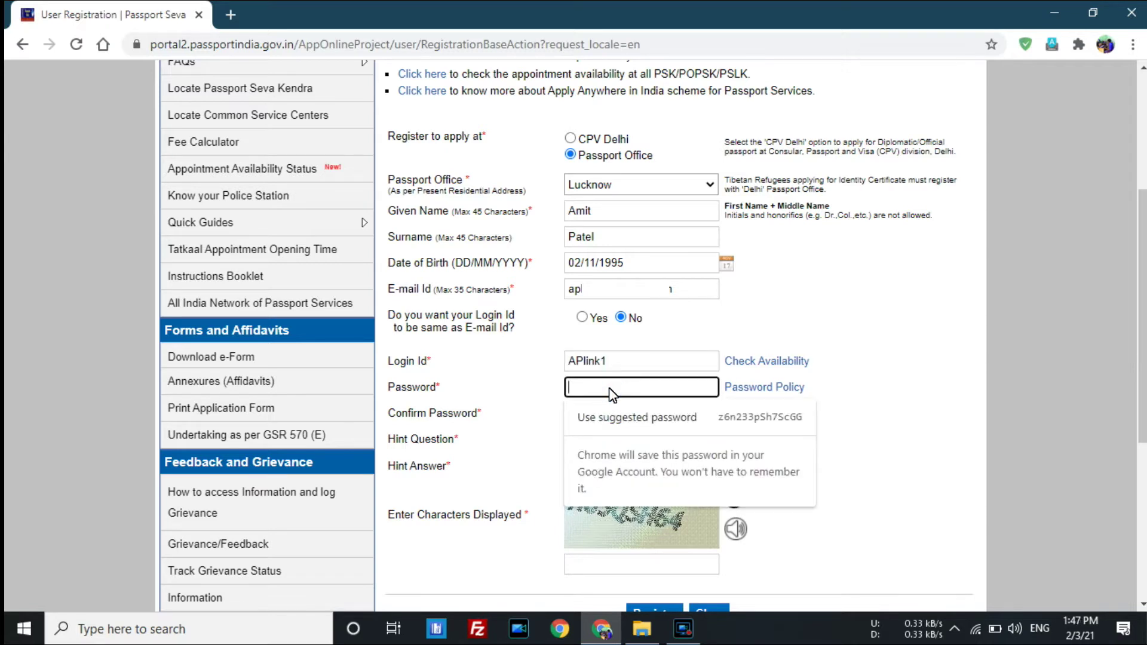
text(••••••)
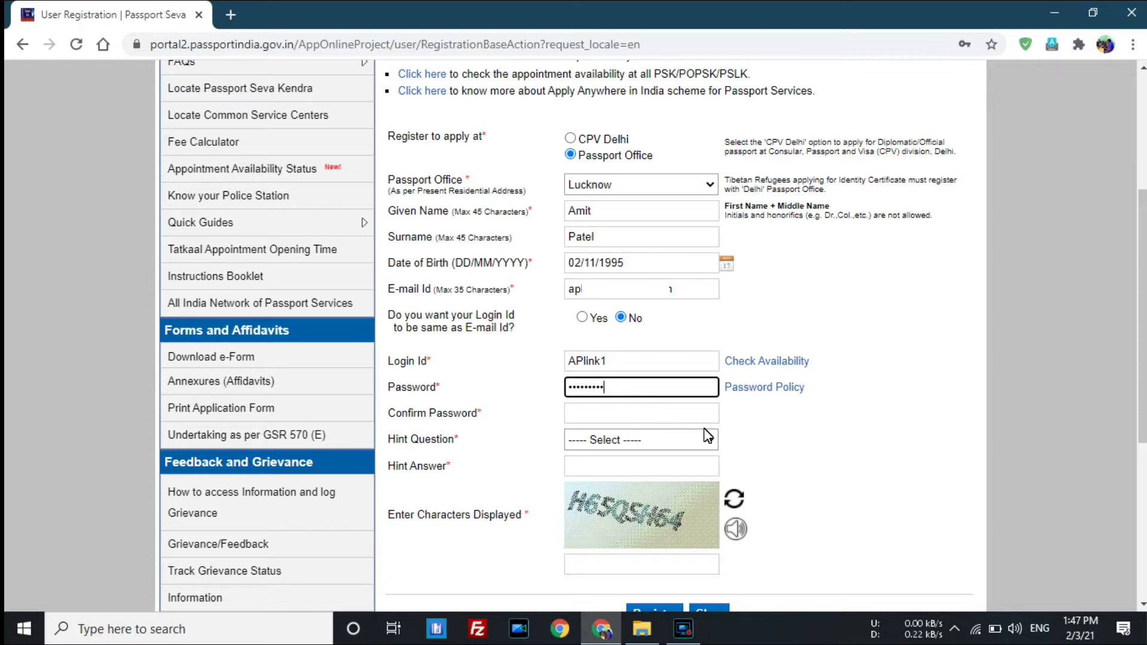
drag(686, 387, 538, 397)
click(581, 414)
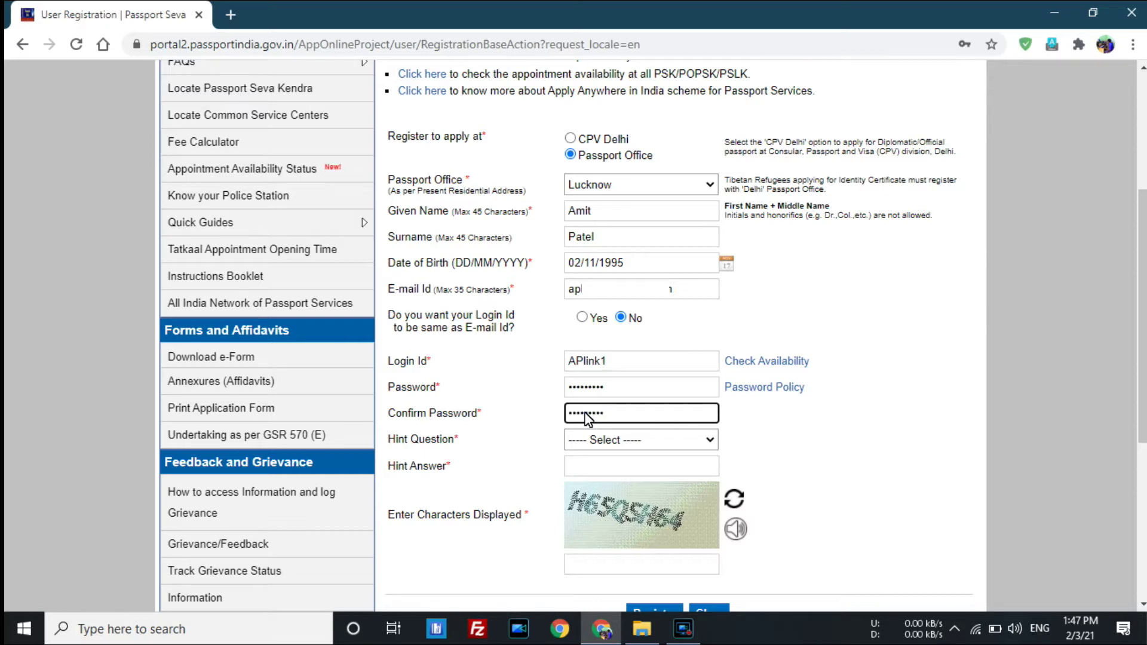
click(617, 440)
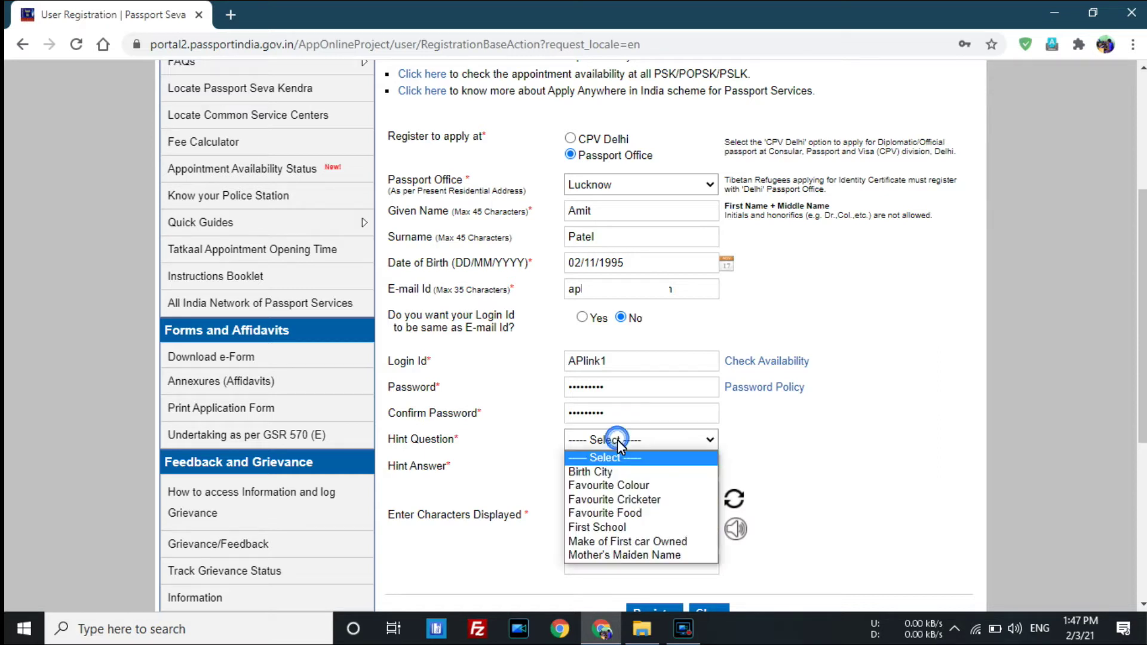
Choose Birth City as the hint question, enter its answer, and type the captcha characters.
click(646, 475)
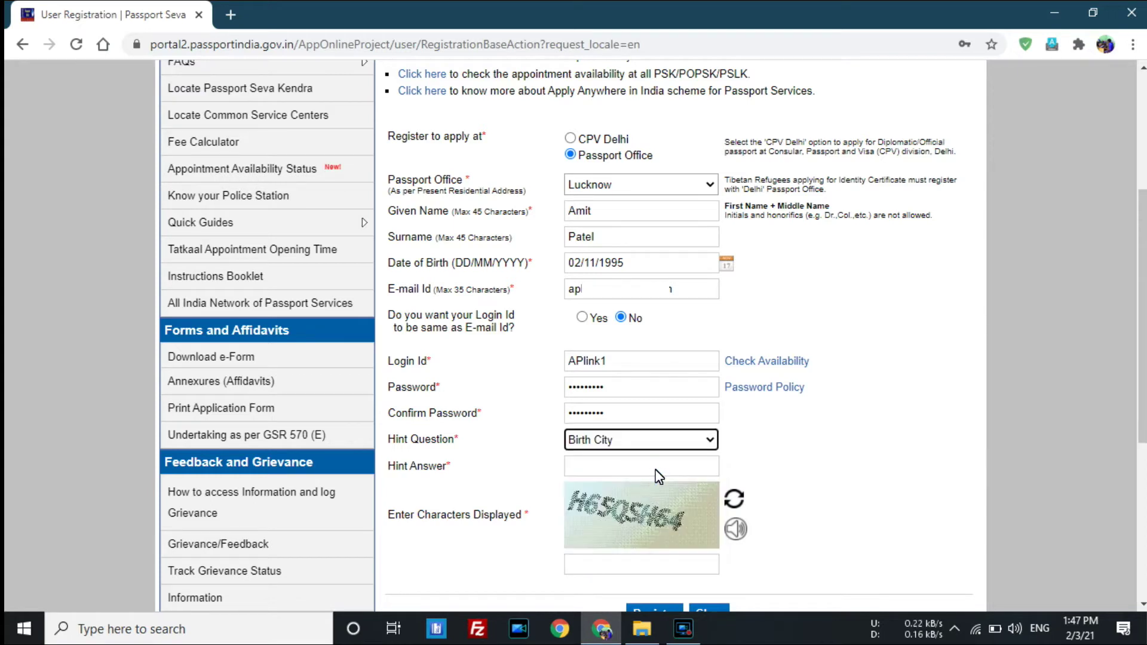
click(656, 468)
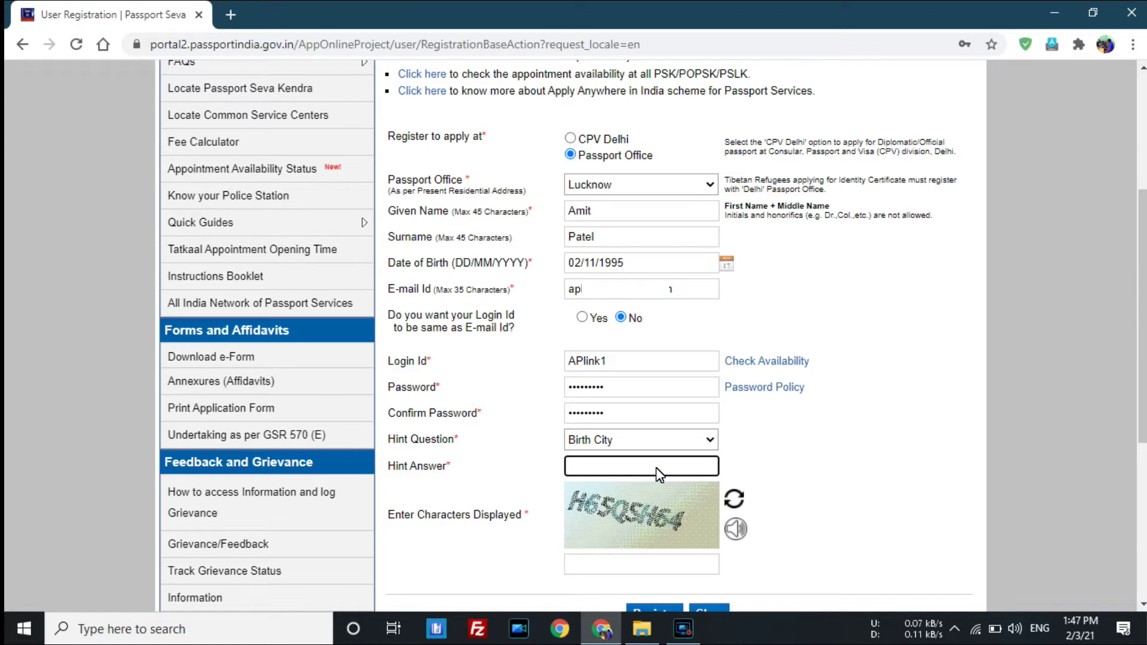
text(Lucknow)
scroll(598, 454, down, 2)
click(519, 433)
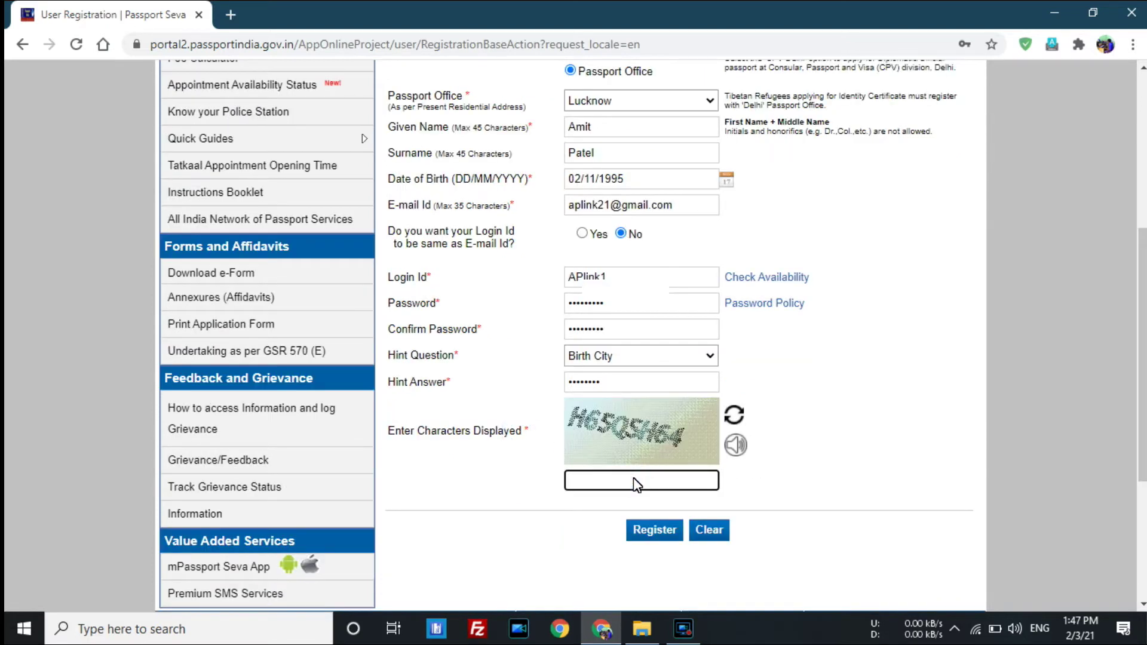
text(H65QSH64)
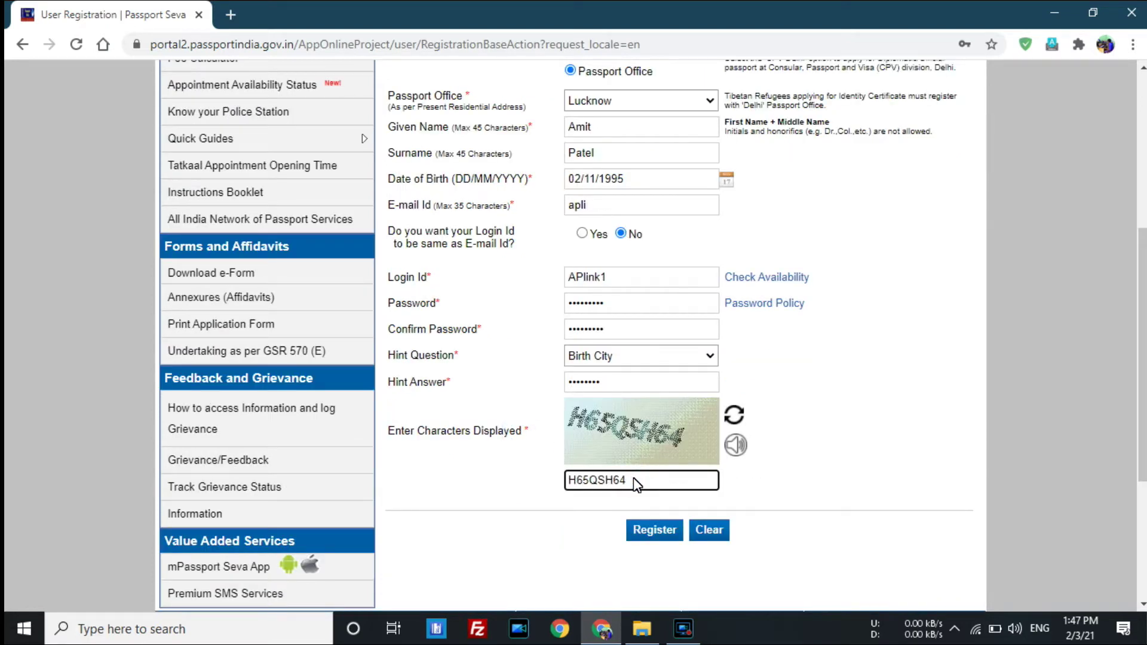
scroll(711, 498, down, 2)
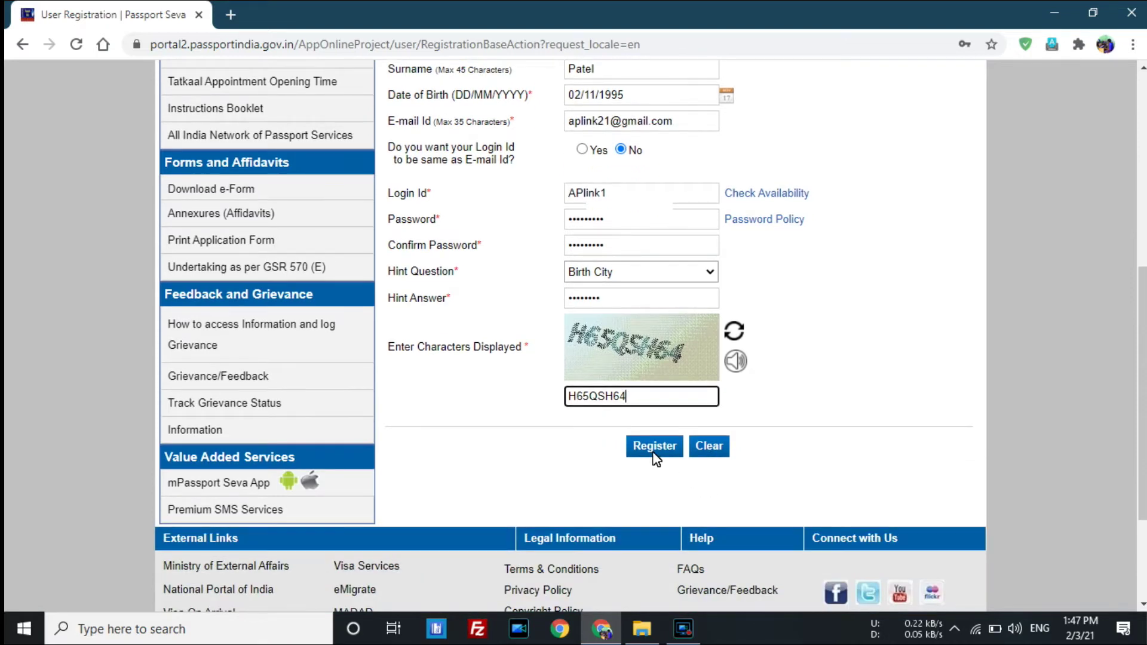
scroll(628, 440, up, 3)
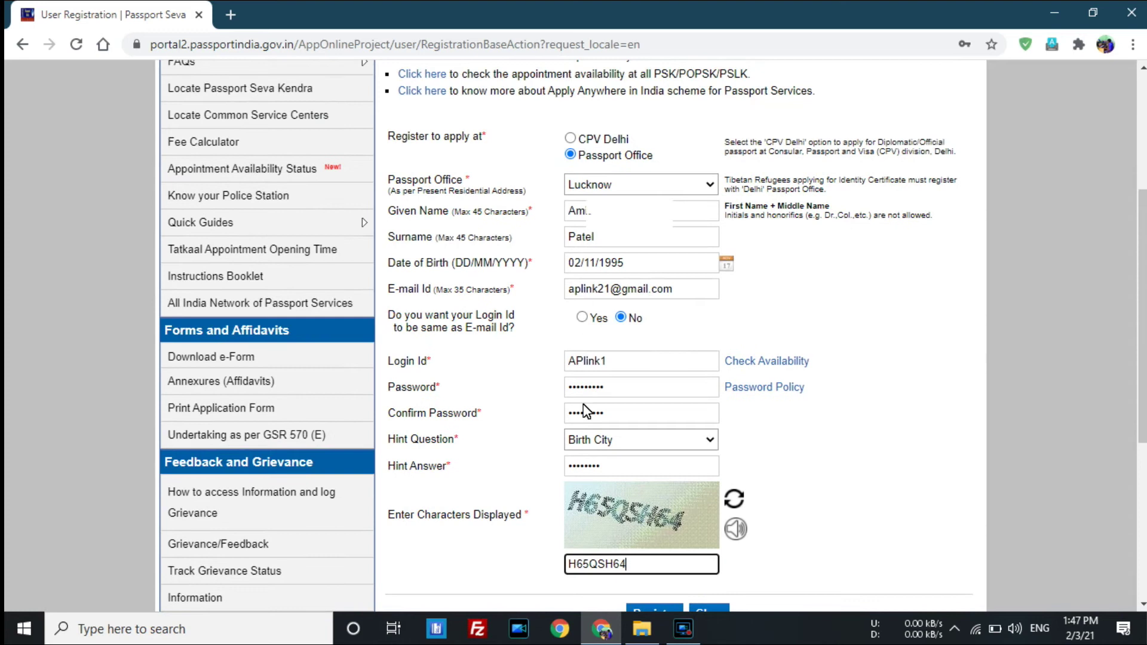
scroll(606, 521, down, 2)
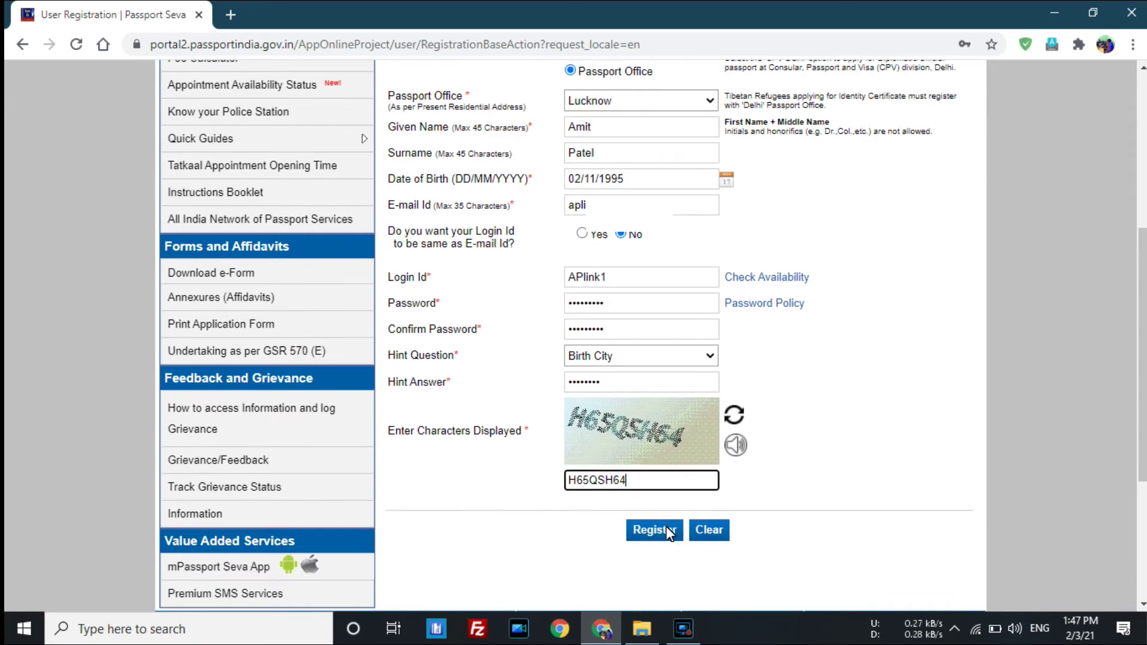
Submit the registration, decline Chrome's password saving, and read the confirmation message.
click(667, 527)
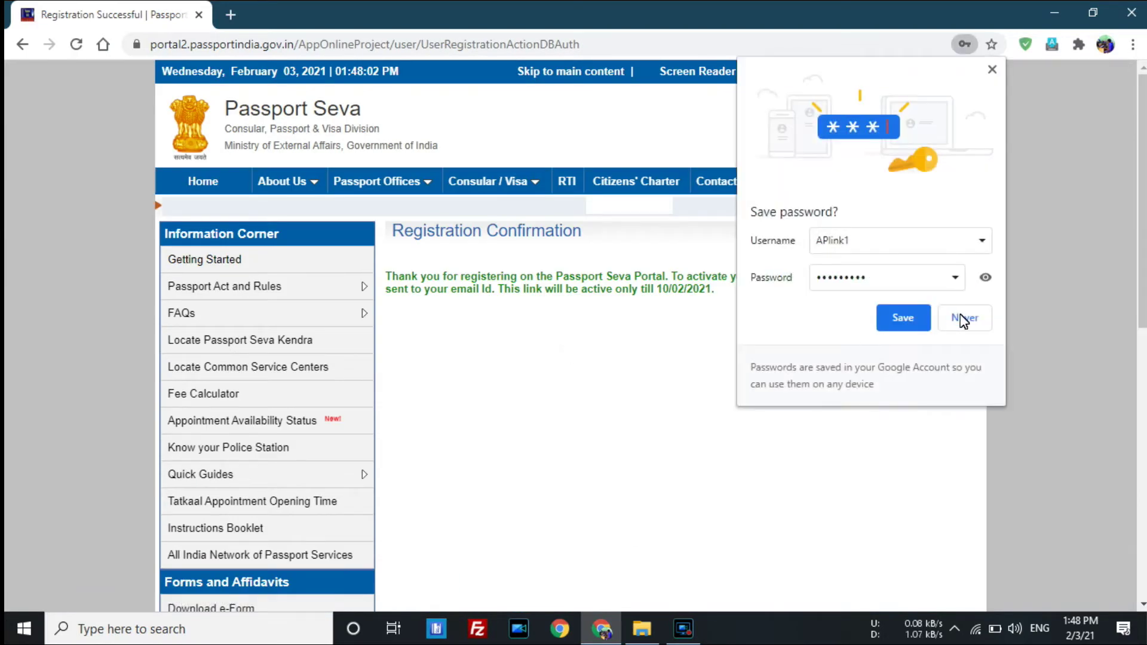
click(992, 71)
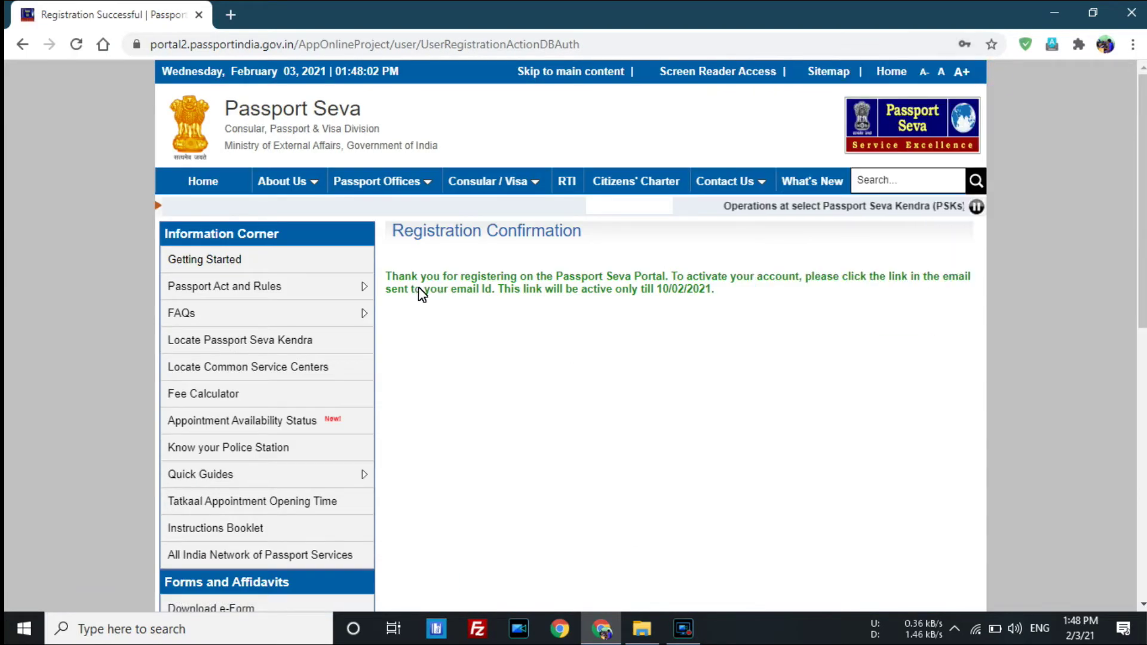
drag(396, 281, 765, 303)
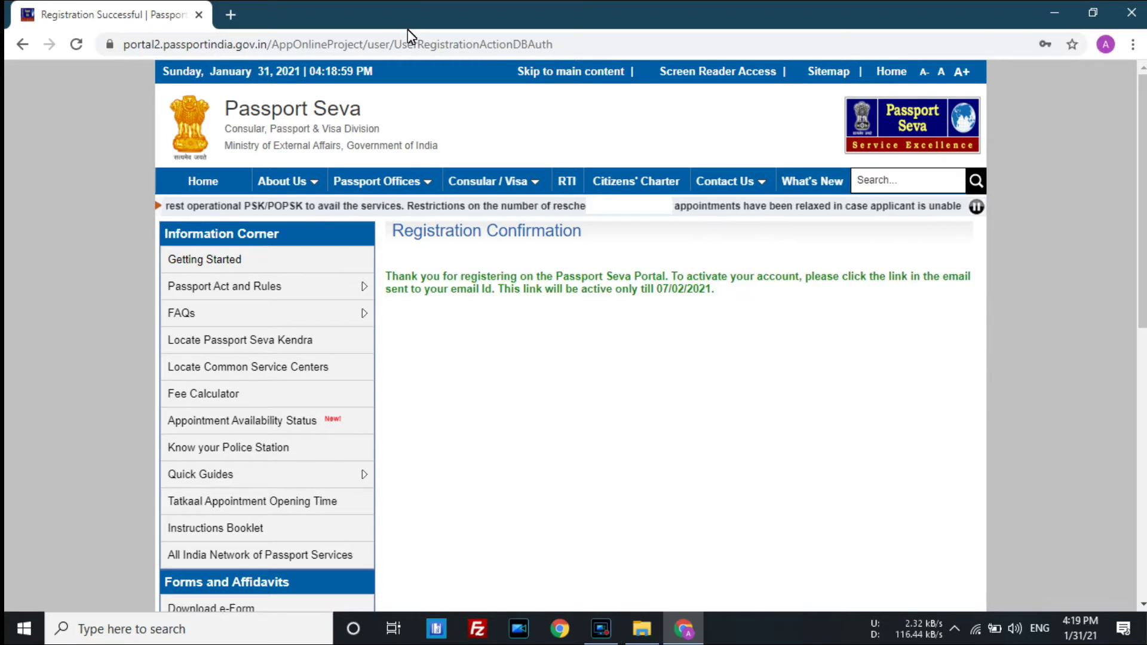
Open the Registration Confirmation e-mail in Gmail and read down to the activation instructions.
click(561, 630)
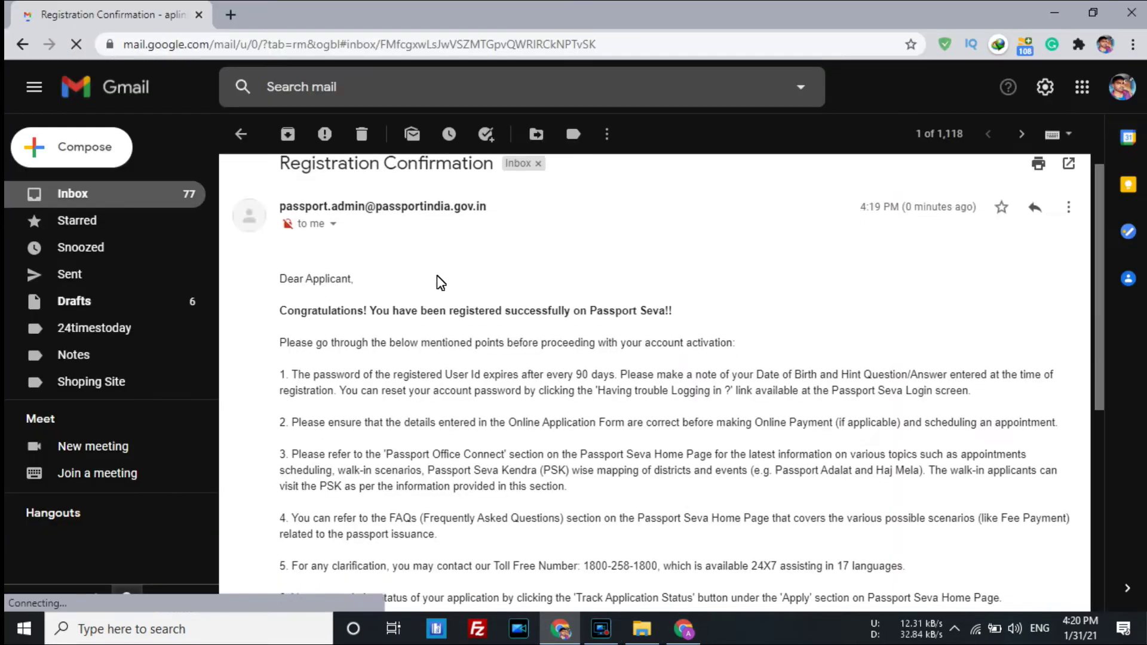
drag(288, 217, 411, 214)
drag(357, 245, 671, 249)
click(704, 248)
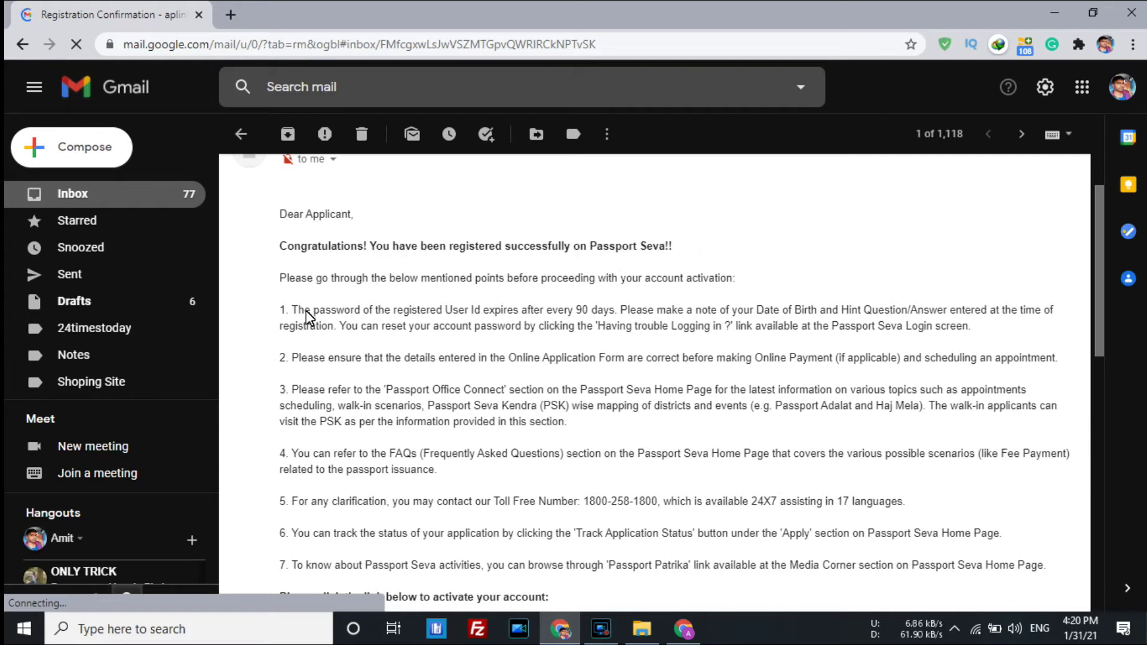
scroll(340, 322, down, 2)
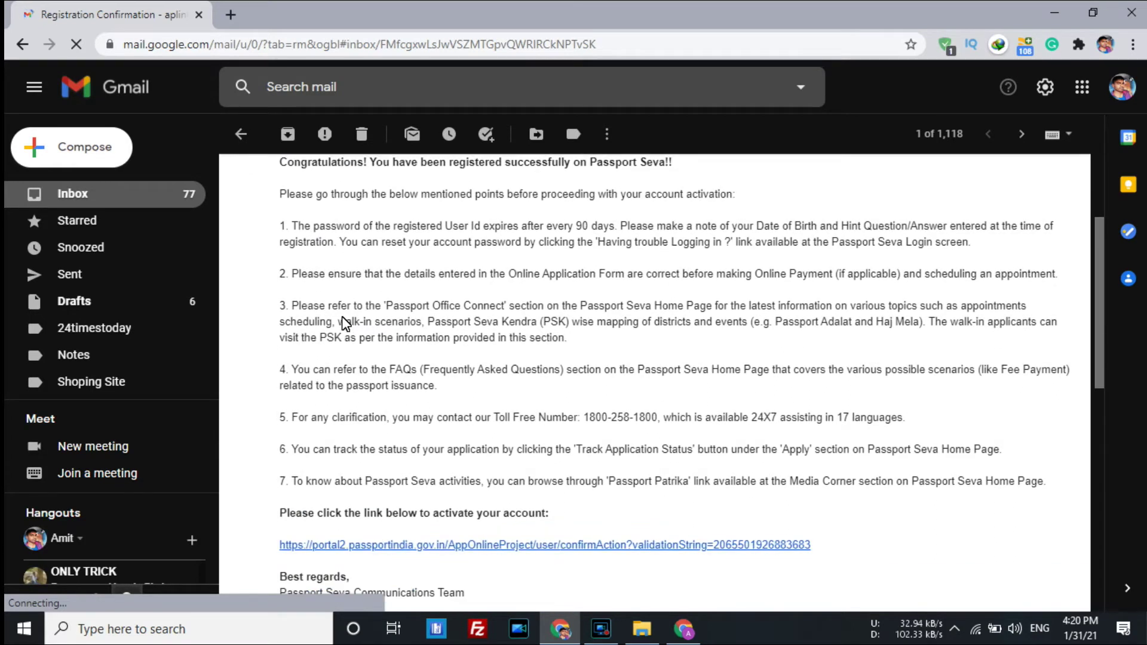
scroll(342, 320, down, 3)
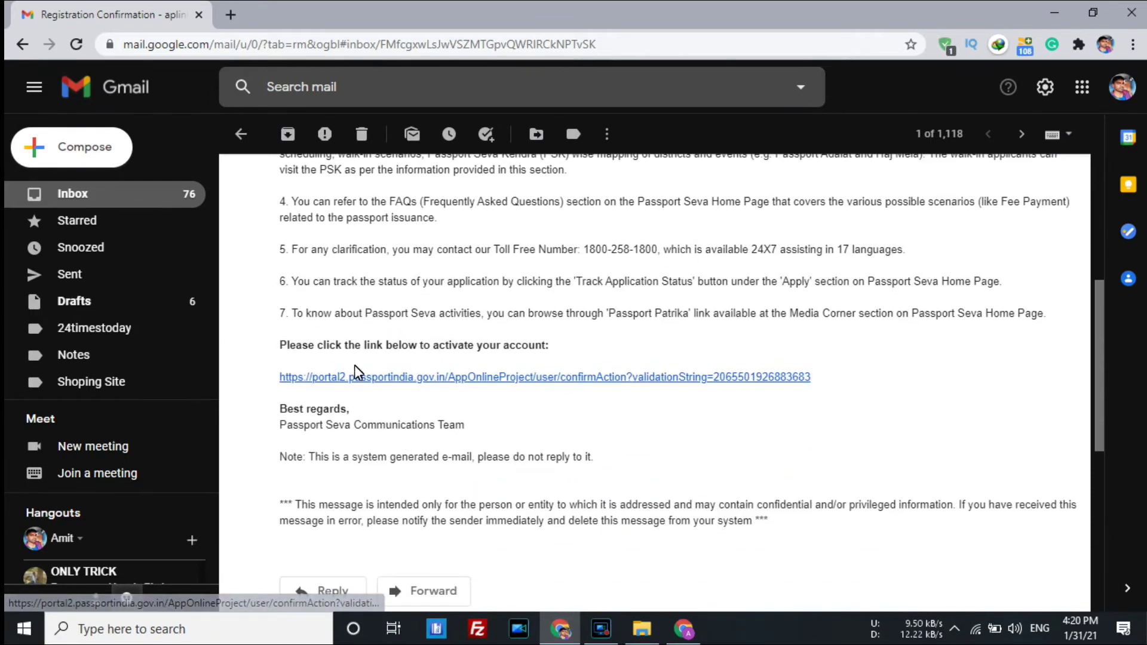
drag(311, 345, 475, 344)
click(474, 345)
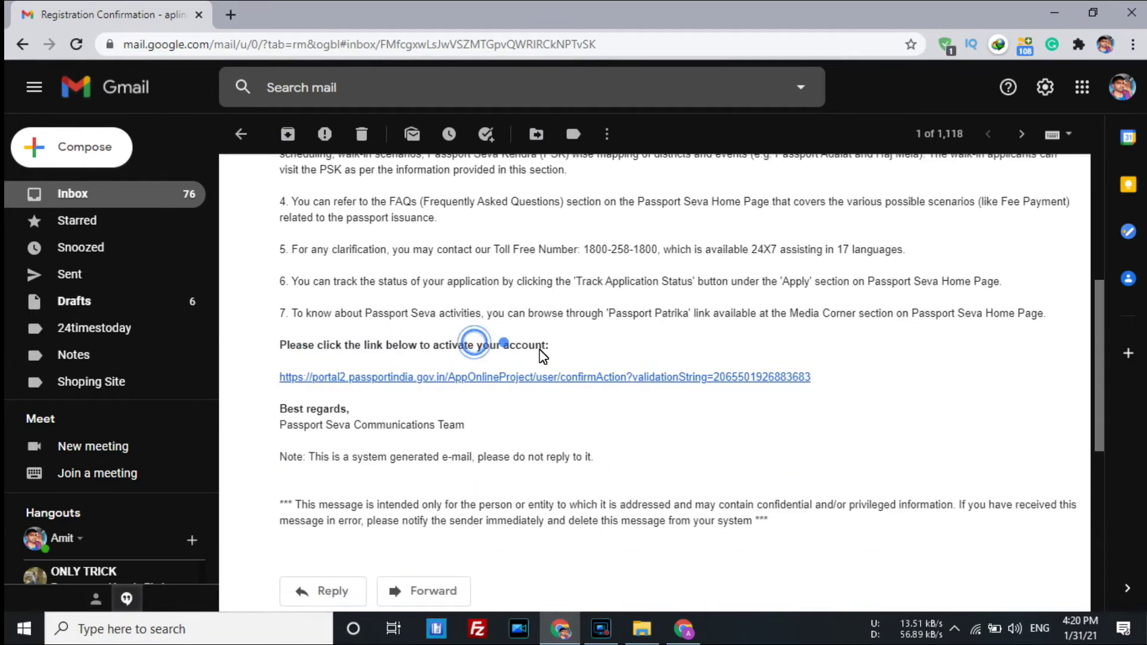
Follow the activation link and submit the login ID to activate the account.
click(476, 374)
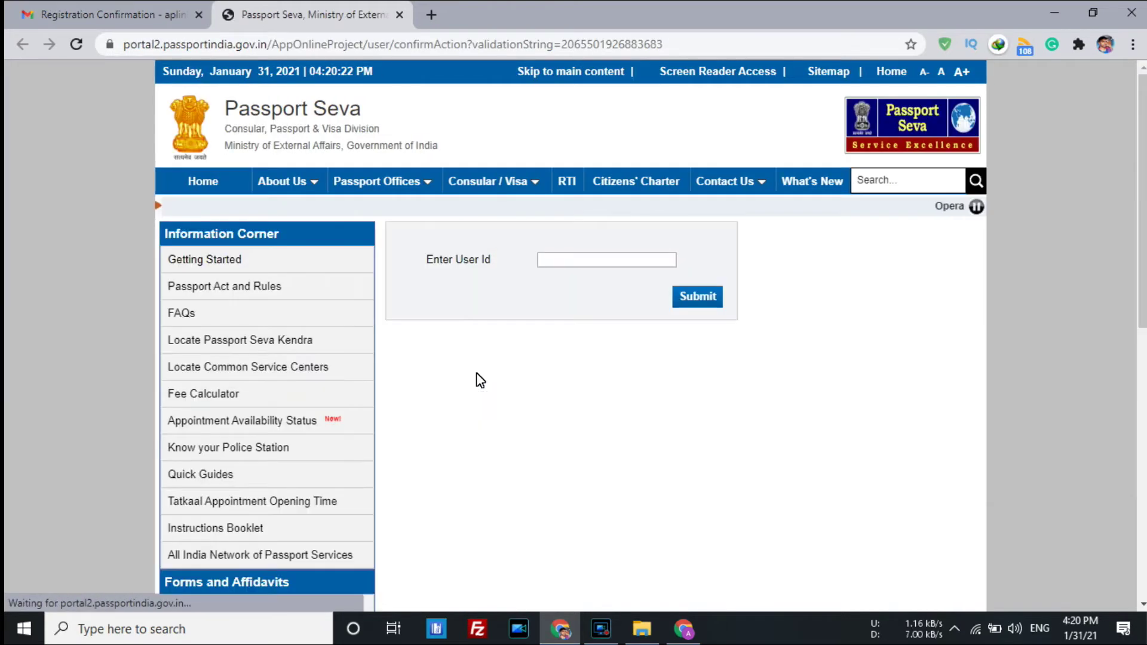
click(567, 261)
text(a)
key(BackSpace)
text(APlin)
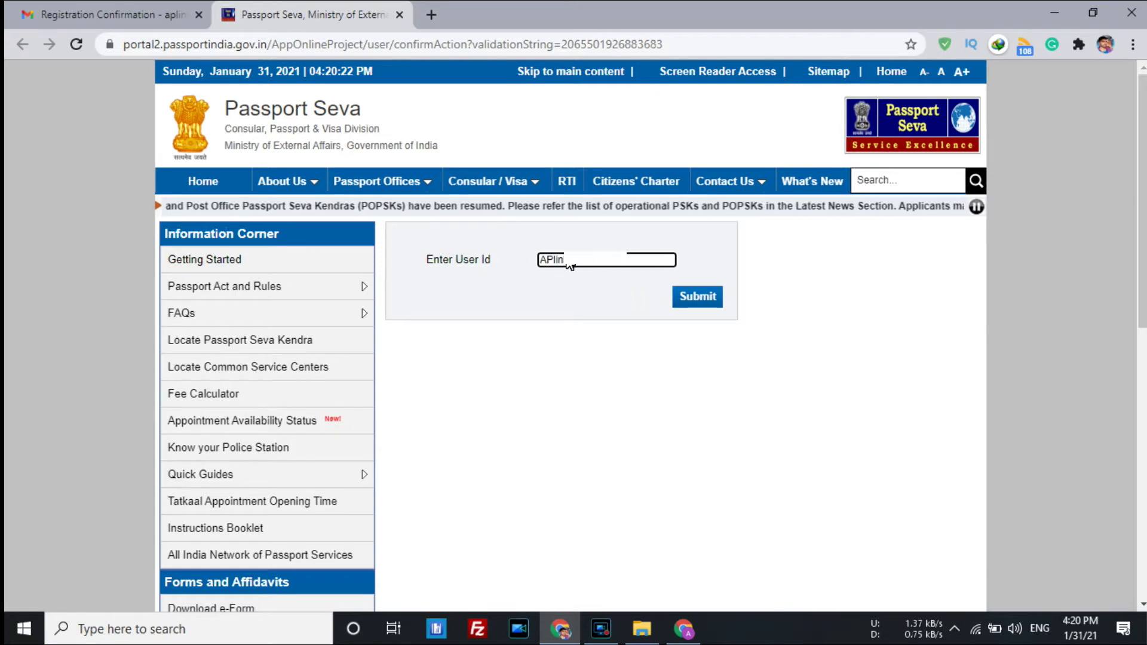
click(695, 297)
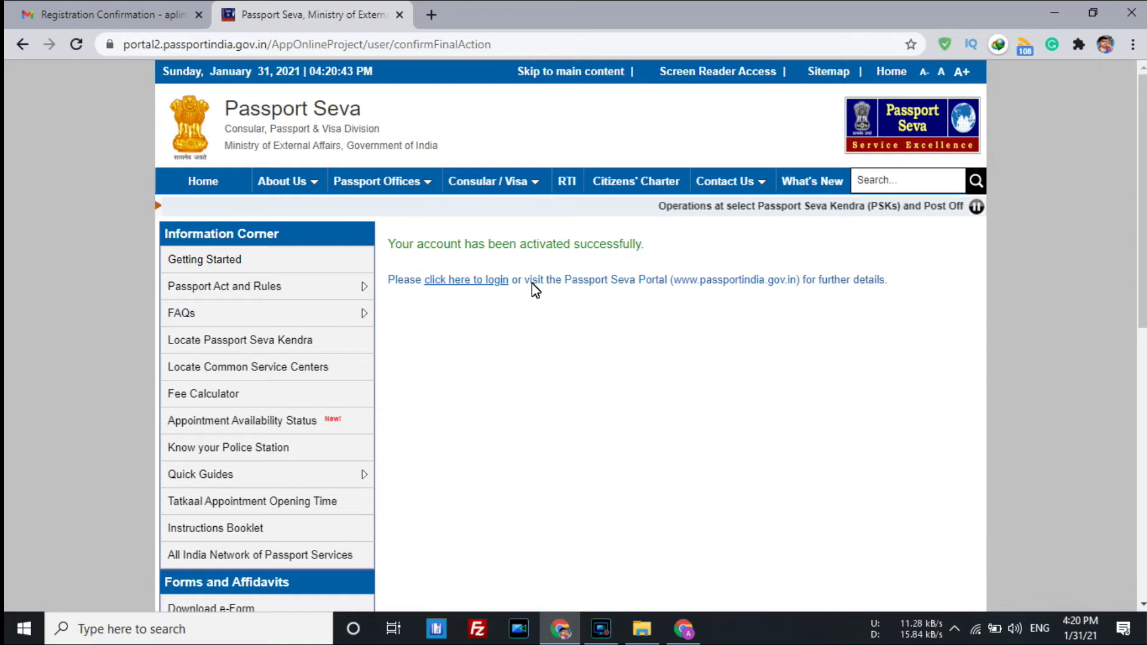
On the login page, fill the saved login ID, the password and the captcha characters.
click(494, 281)
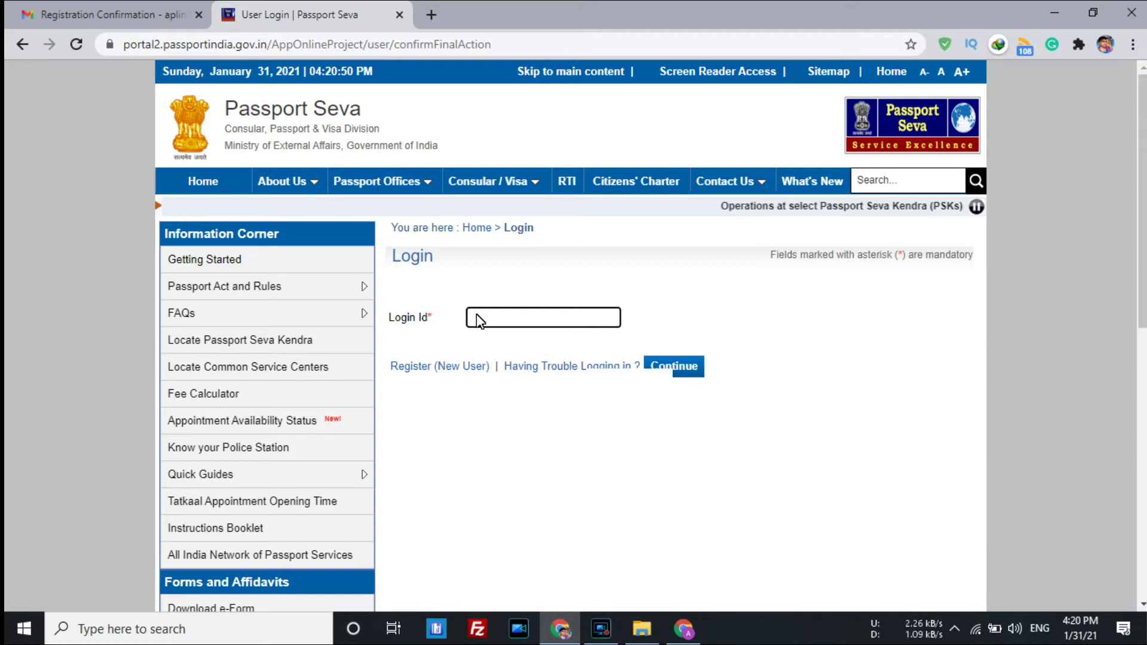
click(512, 319)
click(510, 349)
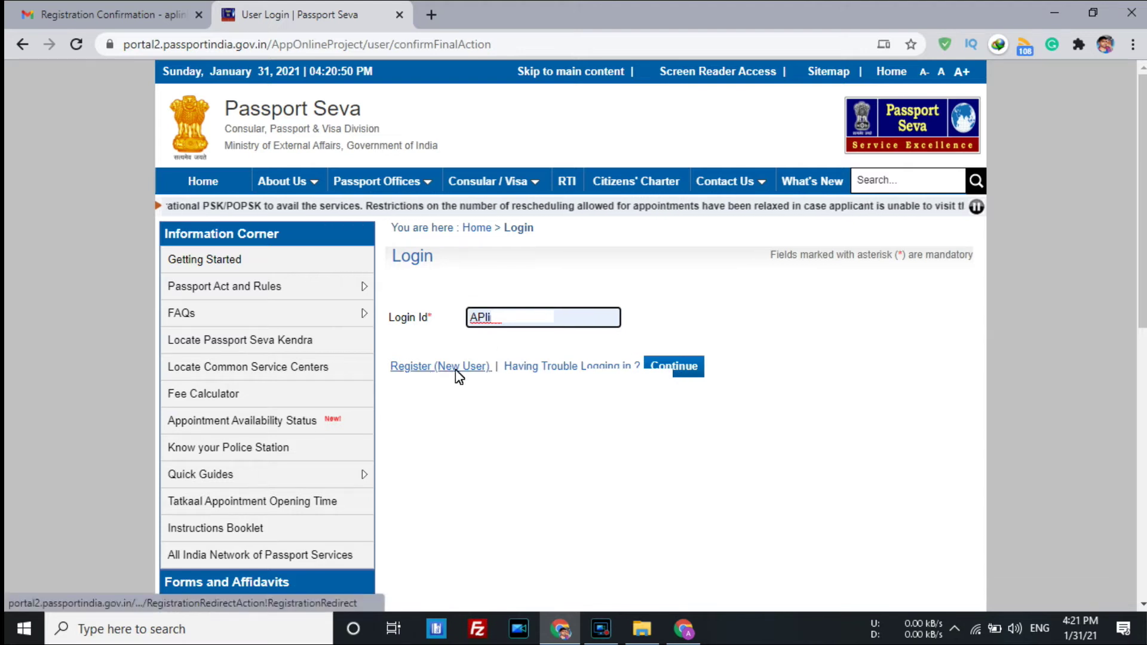
click(688, 378)
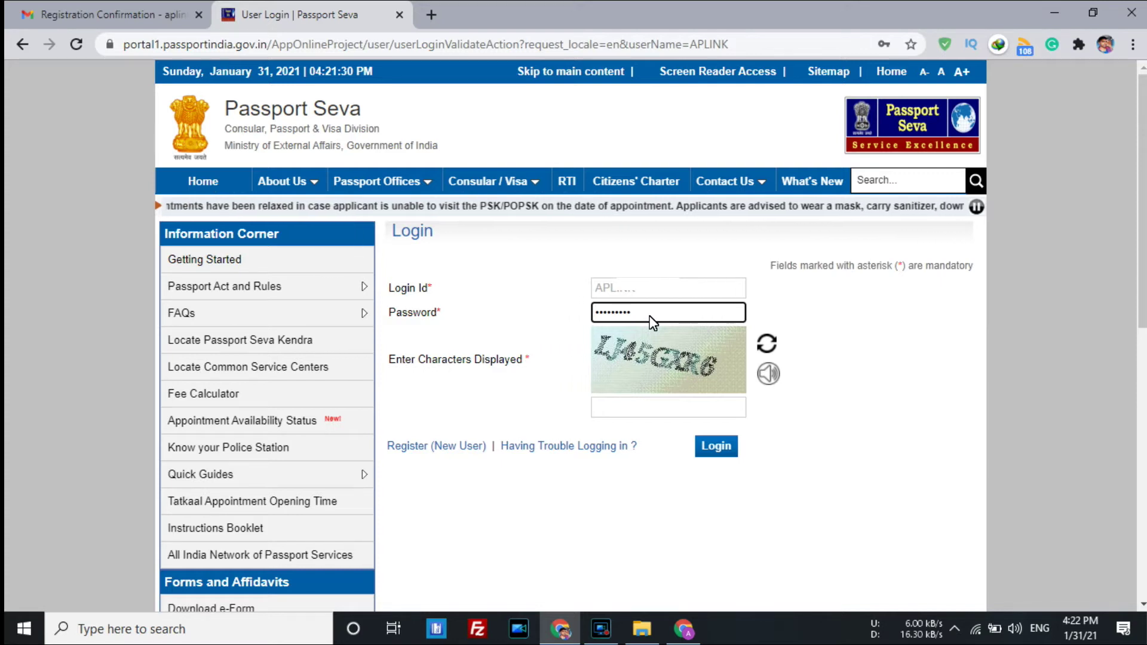
key(Tab)
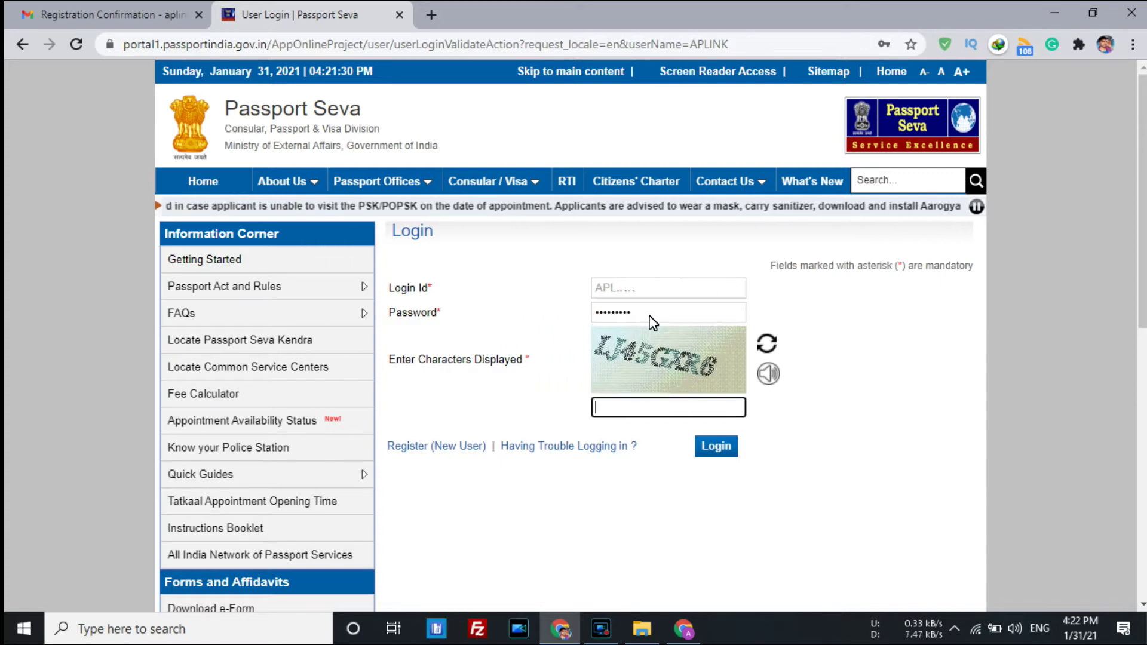
text(LJ)
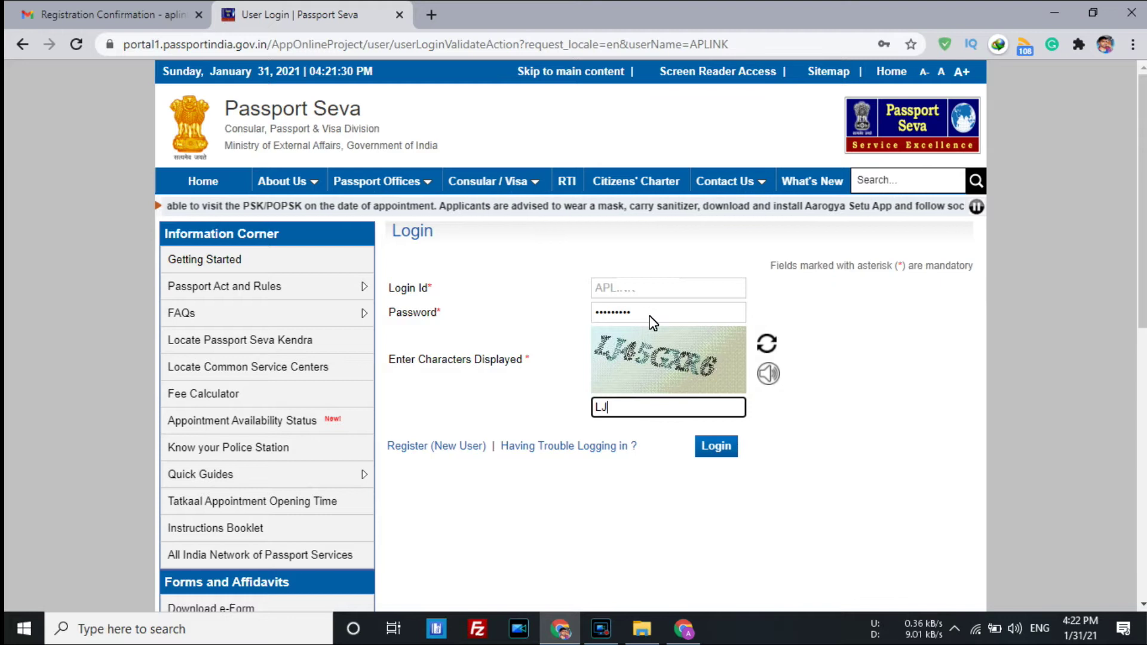
text(45GXR6)
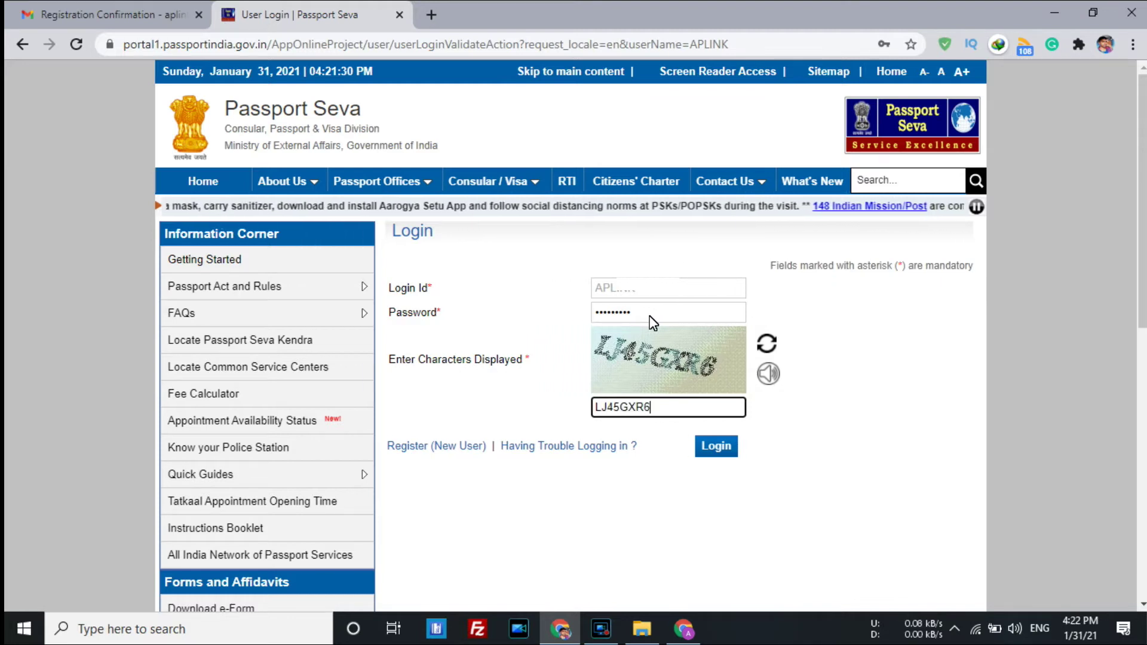
Log in and choose 'Apply for Fresh Passport/Re-issue of Passport' from Applicant Home.
click(727, 448)
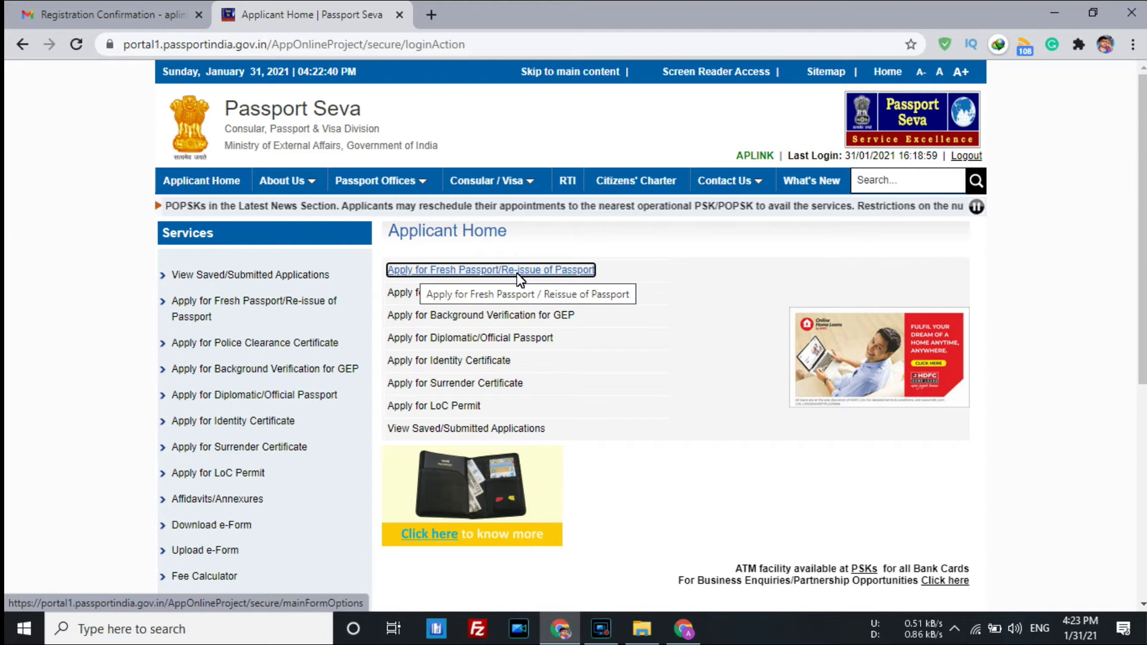
click(519, 271)
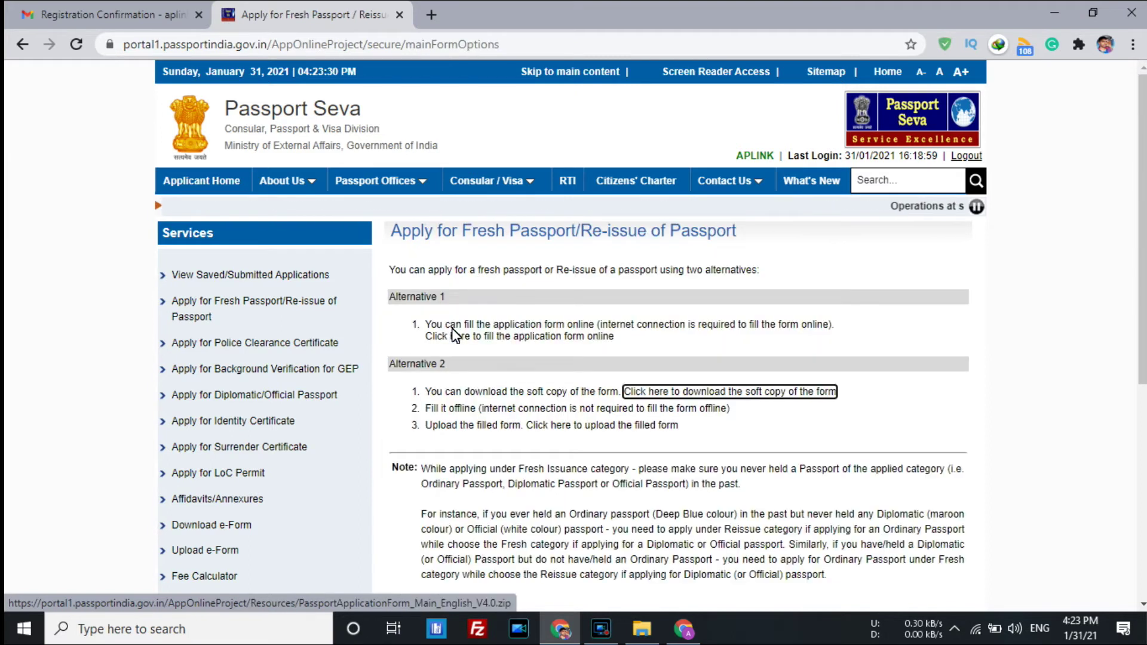
click(451, 330)
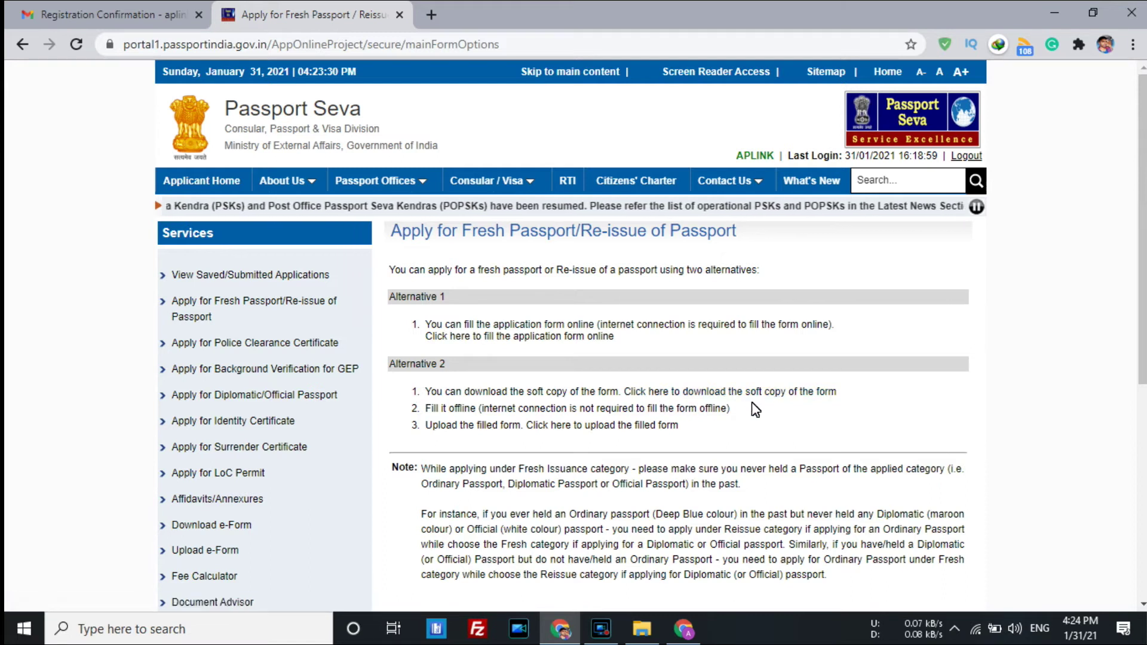
drag(525, 421, 568, 411)
click(517, 426)
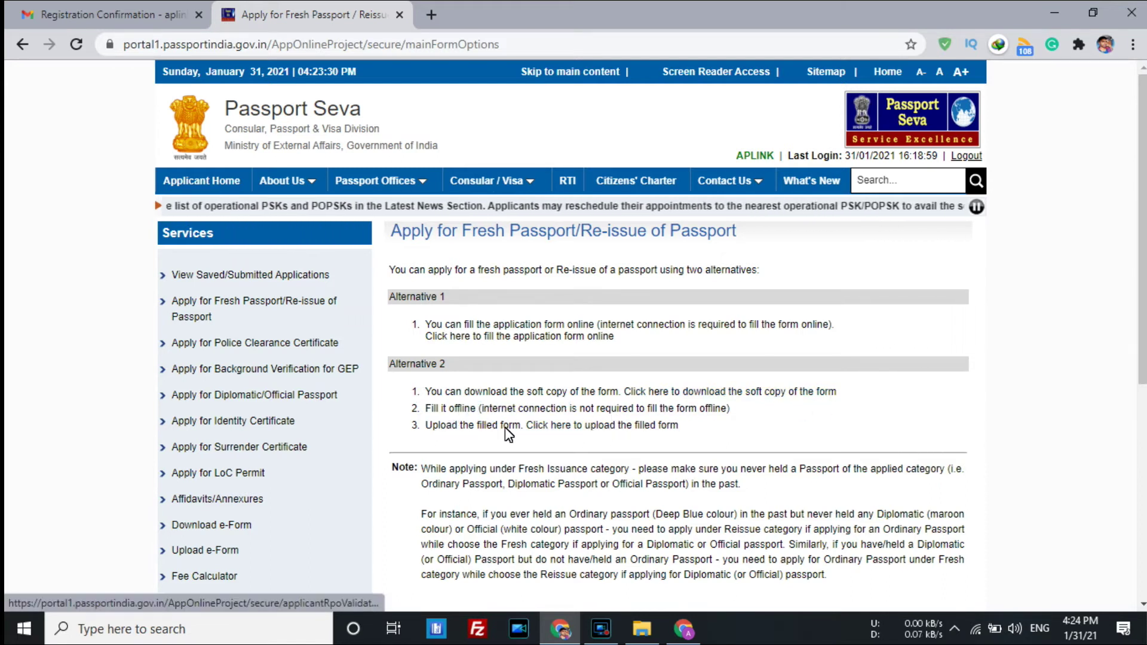
drag(470, 426, 521, 426)
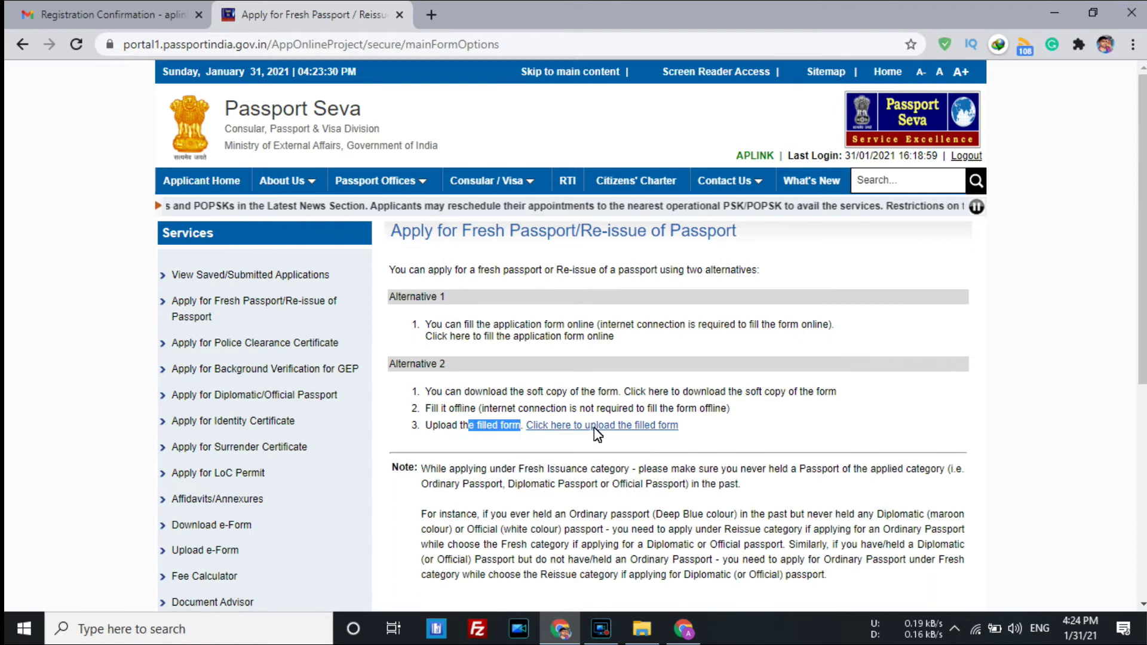
click(696, 429)
scroll(700, 454, down, 1)
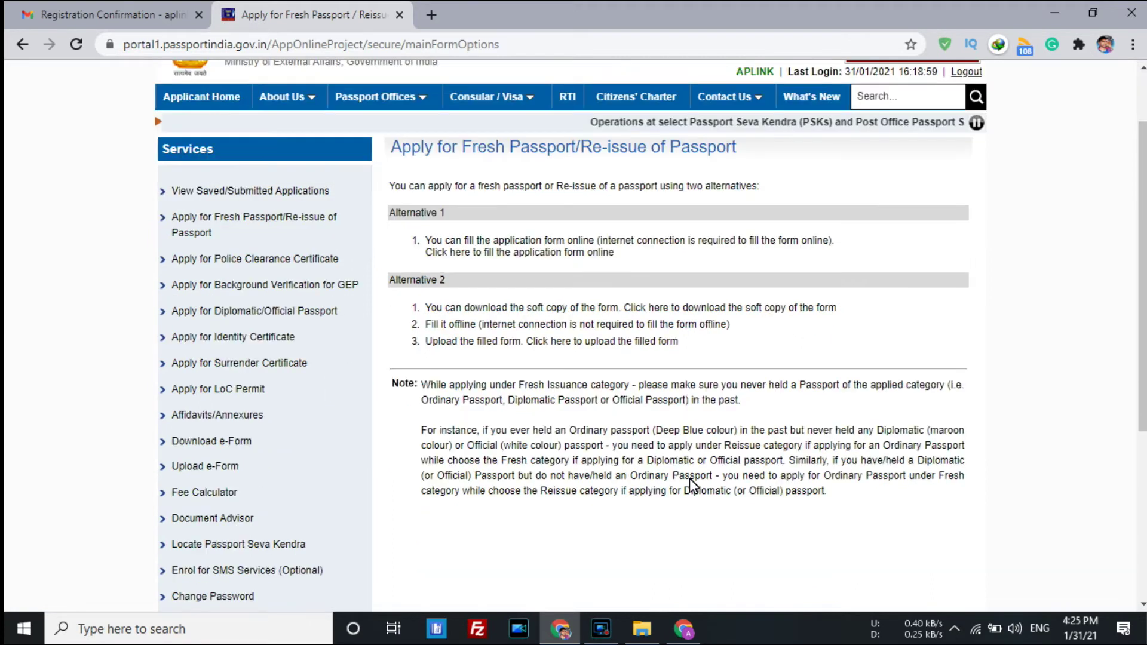
scroll(634, 466, up, 1)
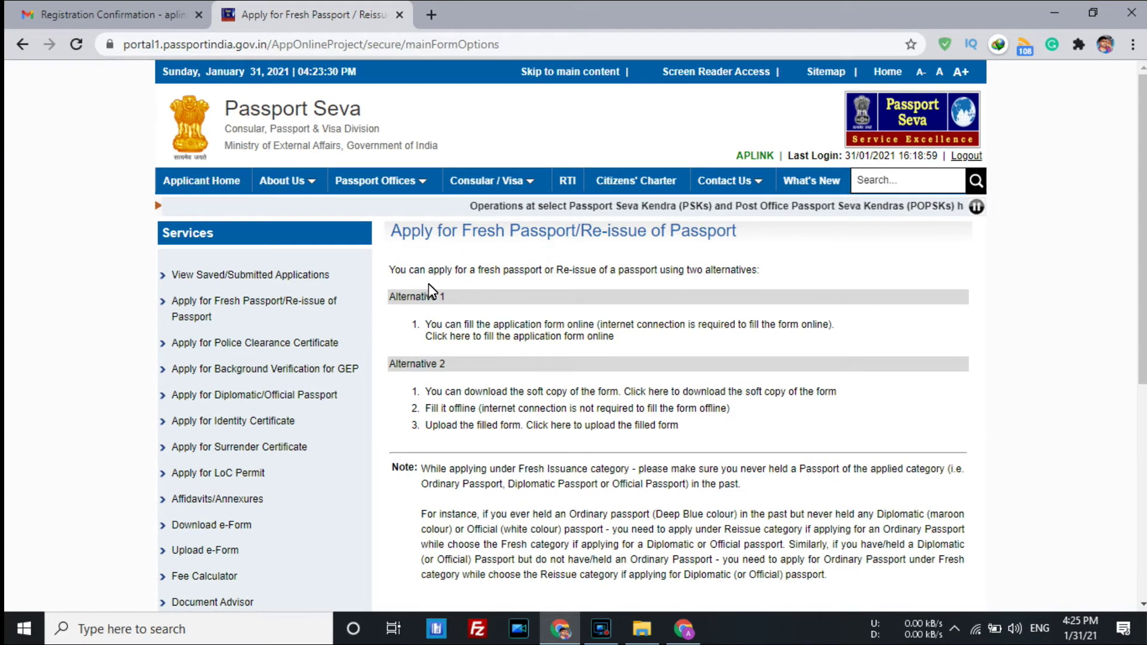
Open the online application form and choose Uttar Pradesh as state and Varanasi as district.
click(483, 335)
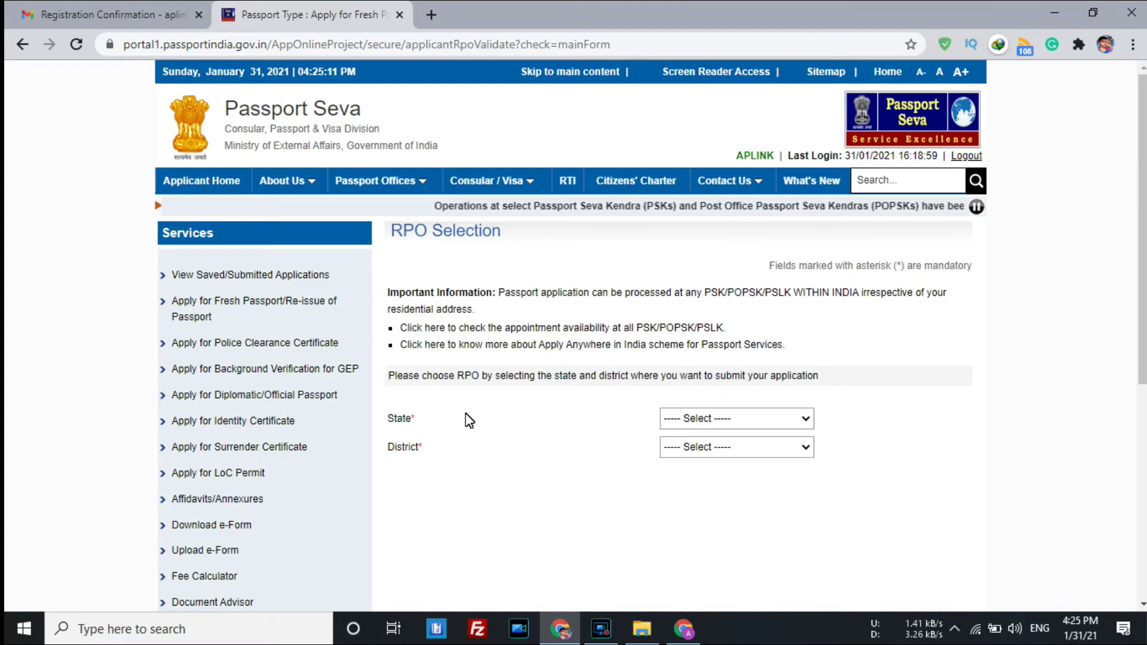
click(757, 420)
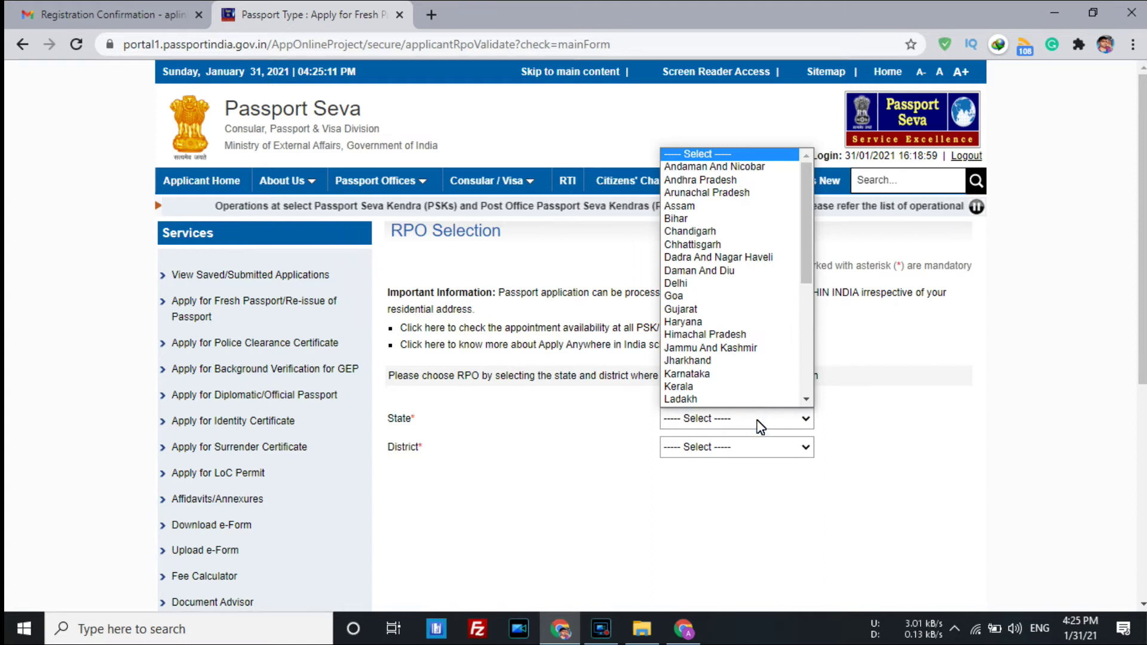
key(u)
key(Return)
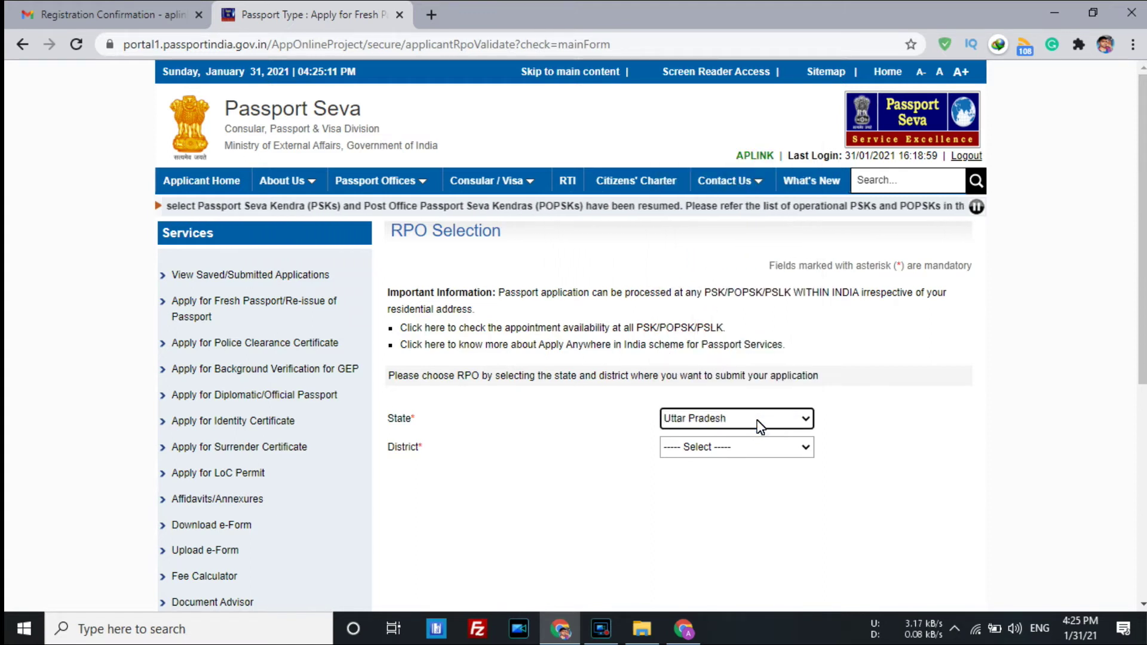
click(716, 453)
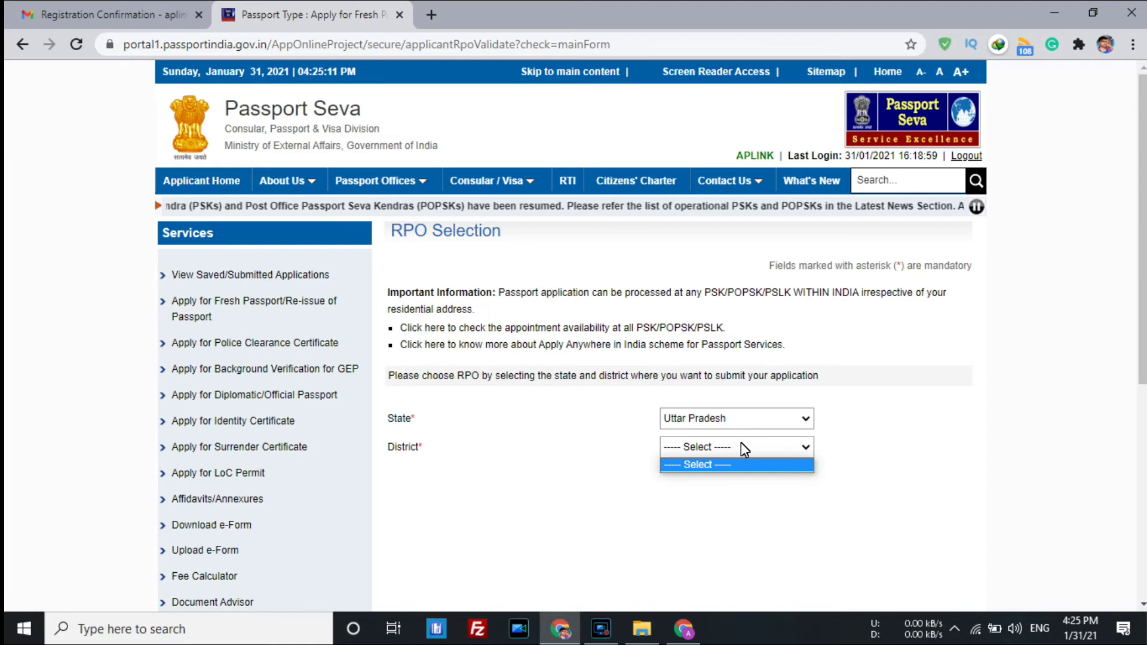
click(744, 445)
click(792, 450)
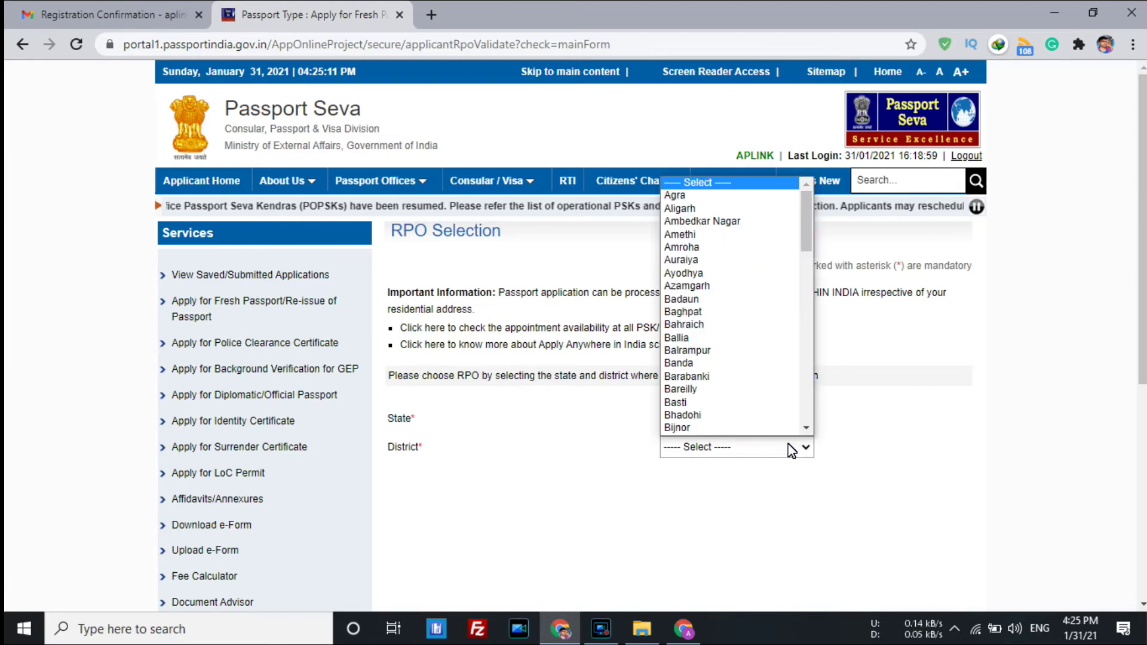
key(v)
key(Return)
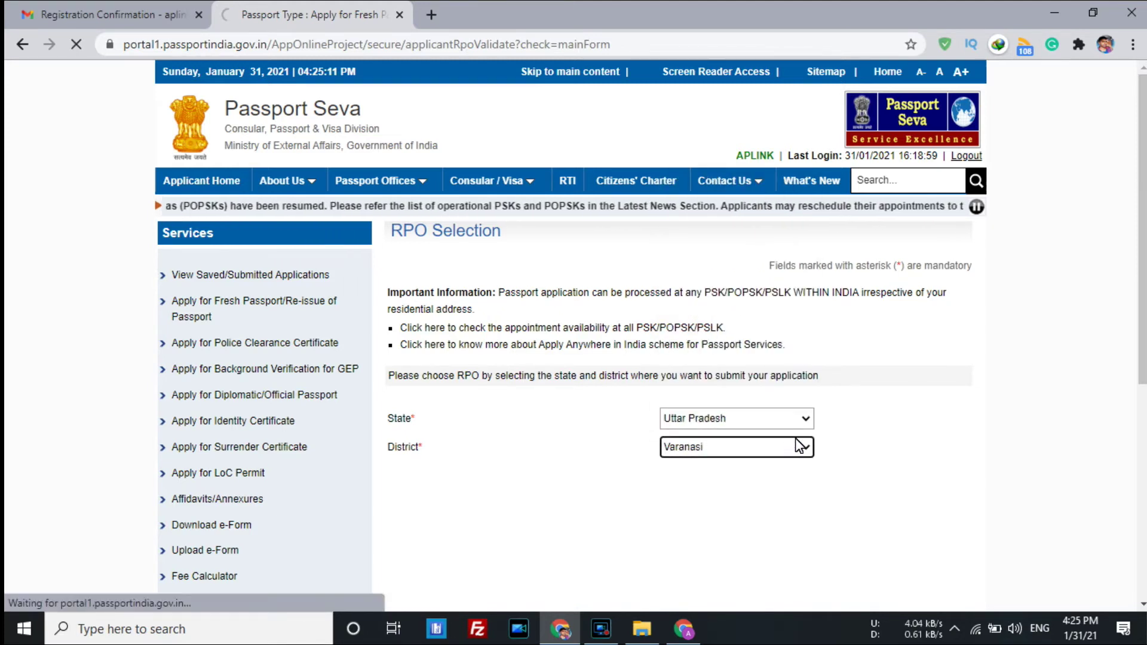
click(924, 442)
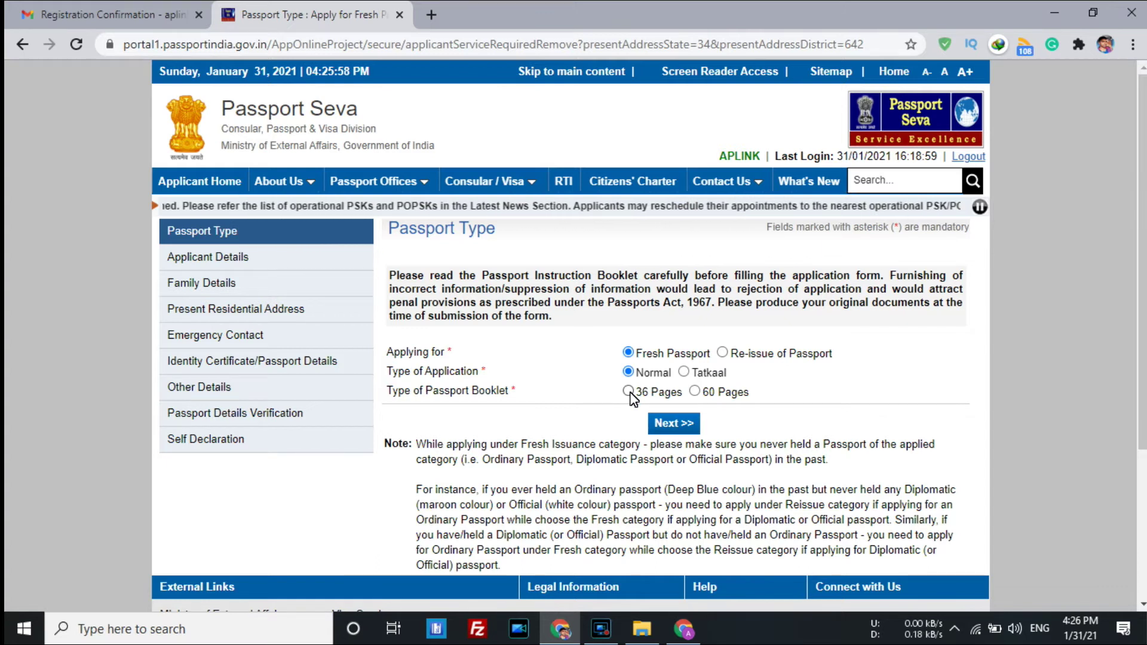
Choose the 36-page passport booklet and continue to the Applicant Details form.
click(628, 393)
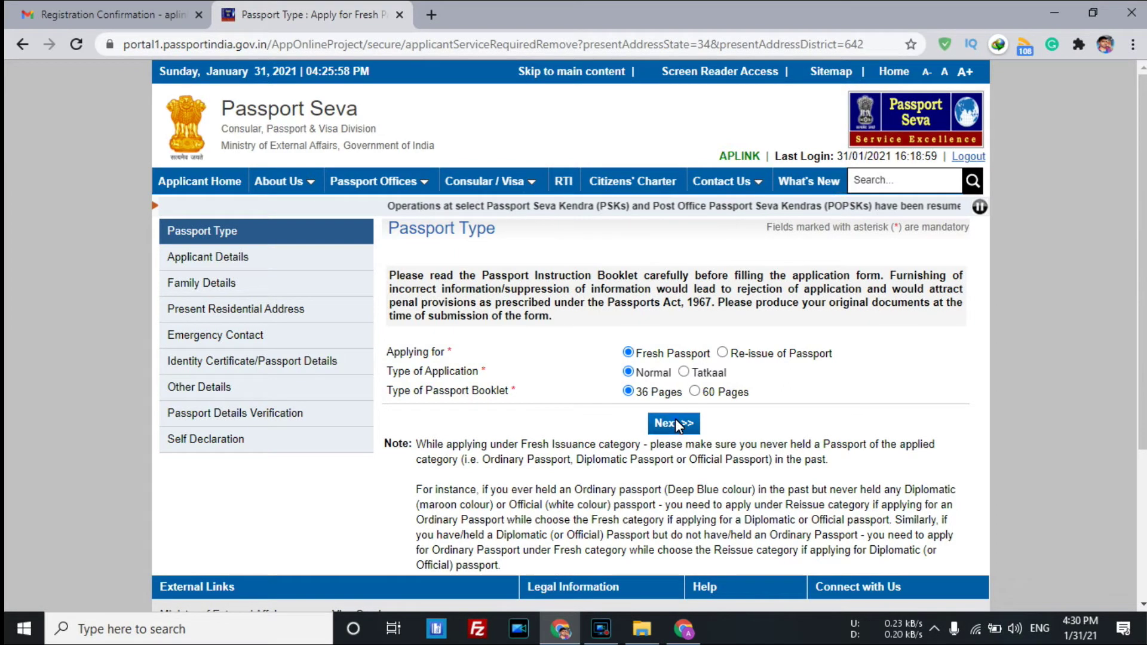
click(675, 419)
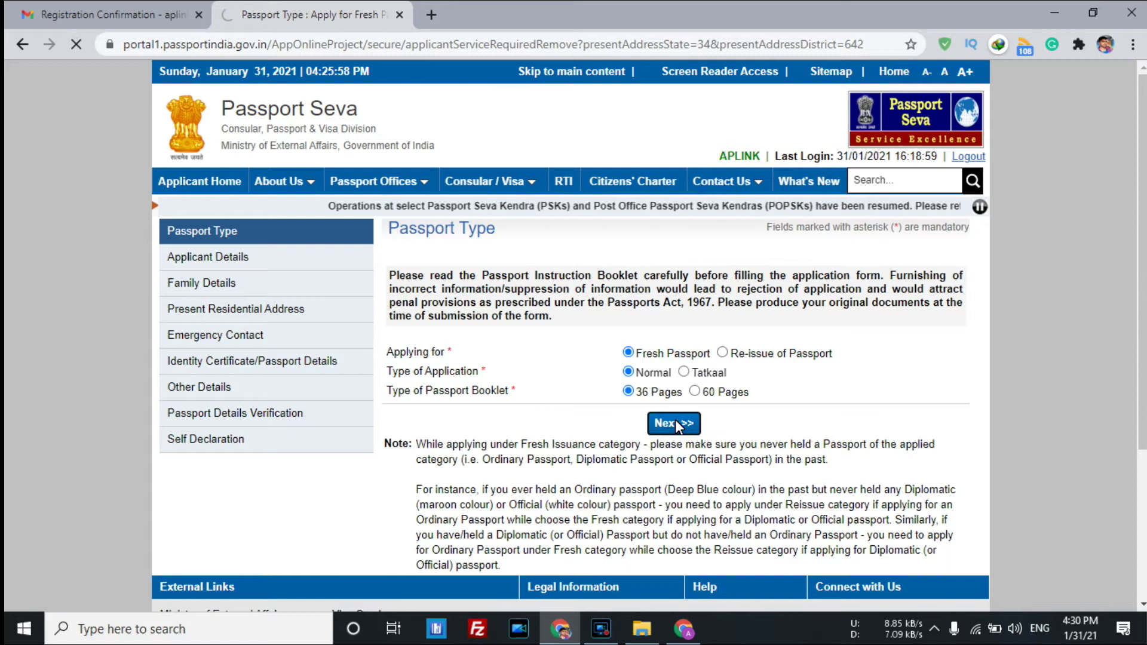
scroll(633, 405, down, 1)
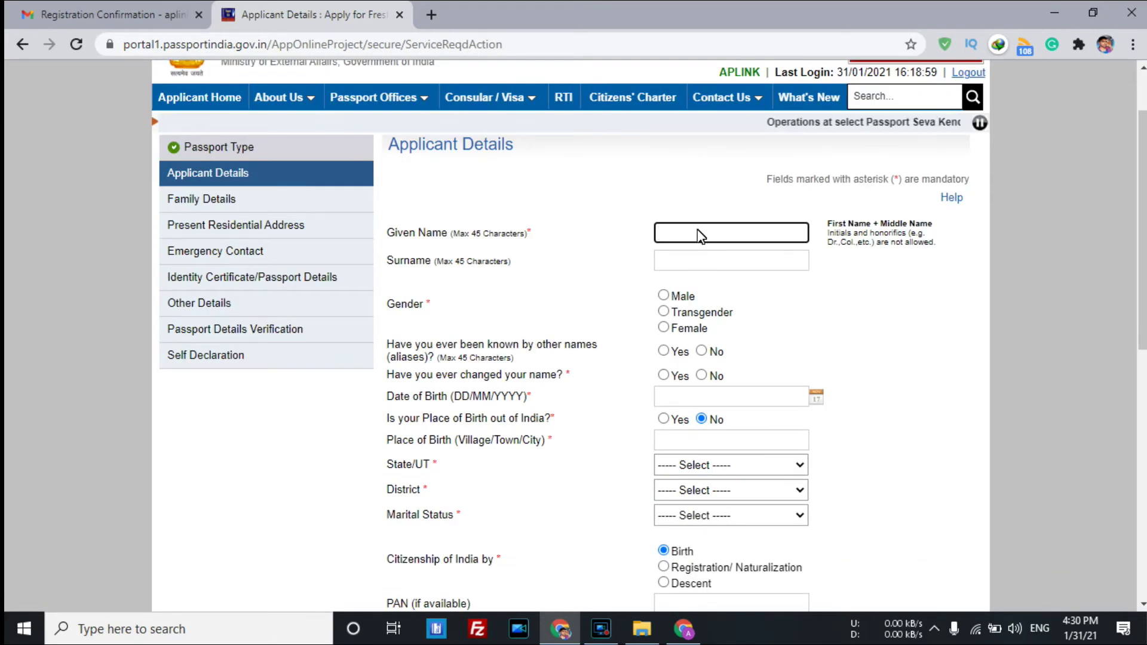
Enter the applicant's given name and surname, and set gender to Male.
click(700, 235)
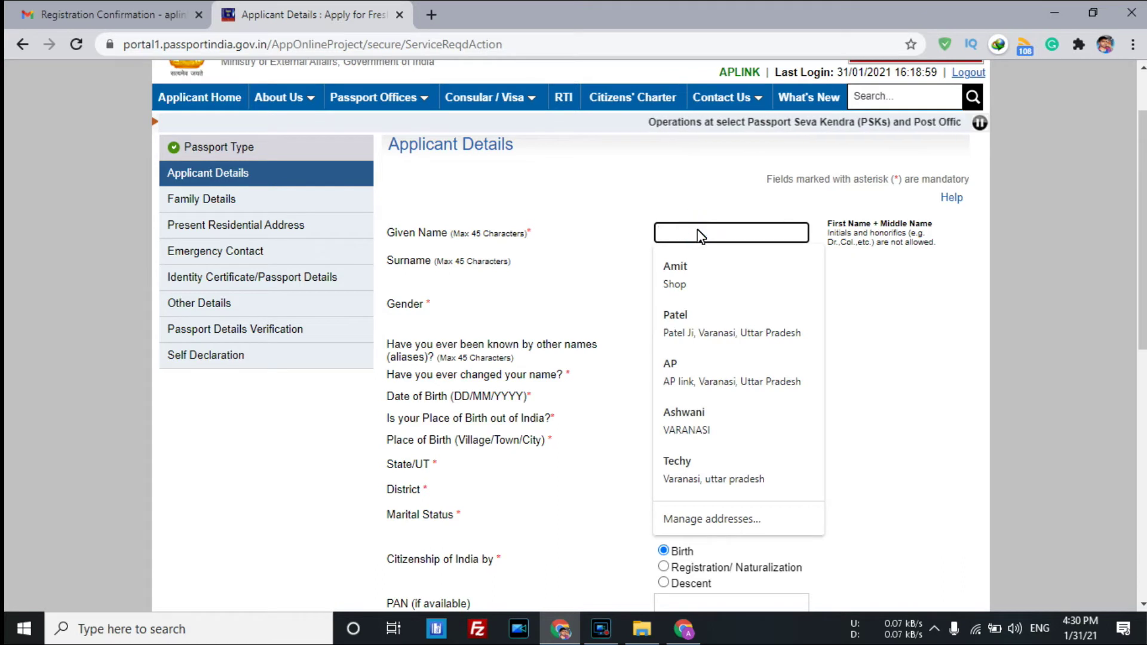
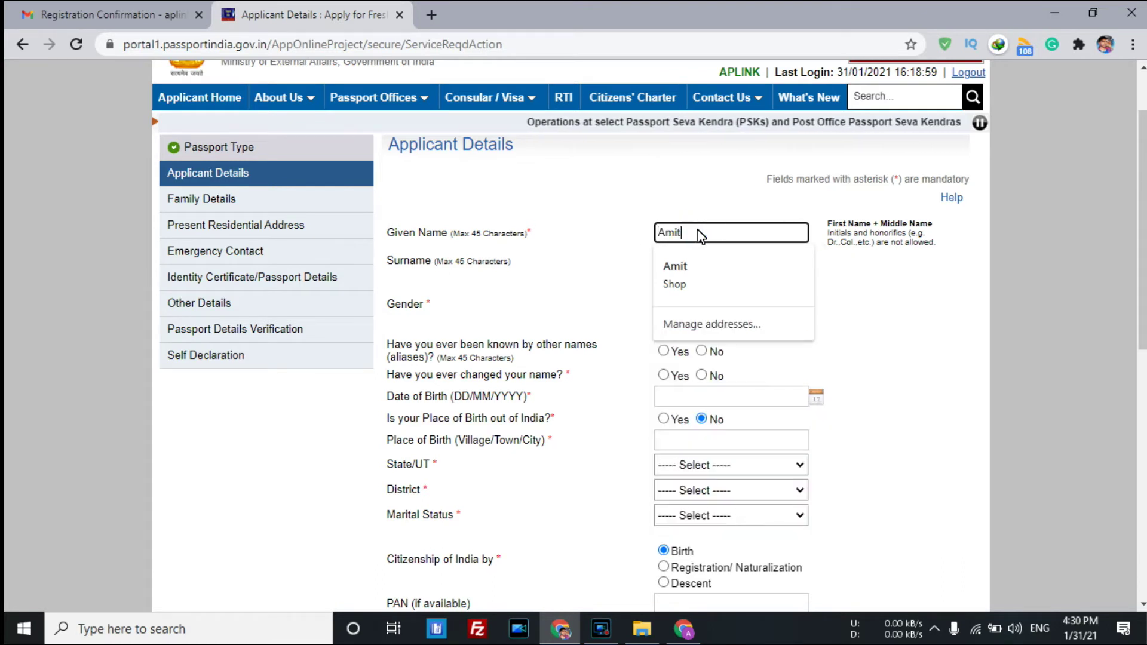
key(Tab)
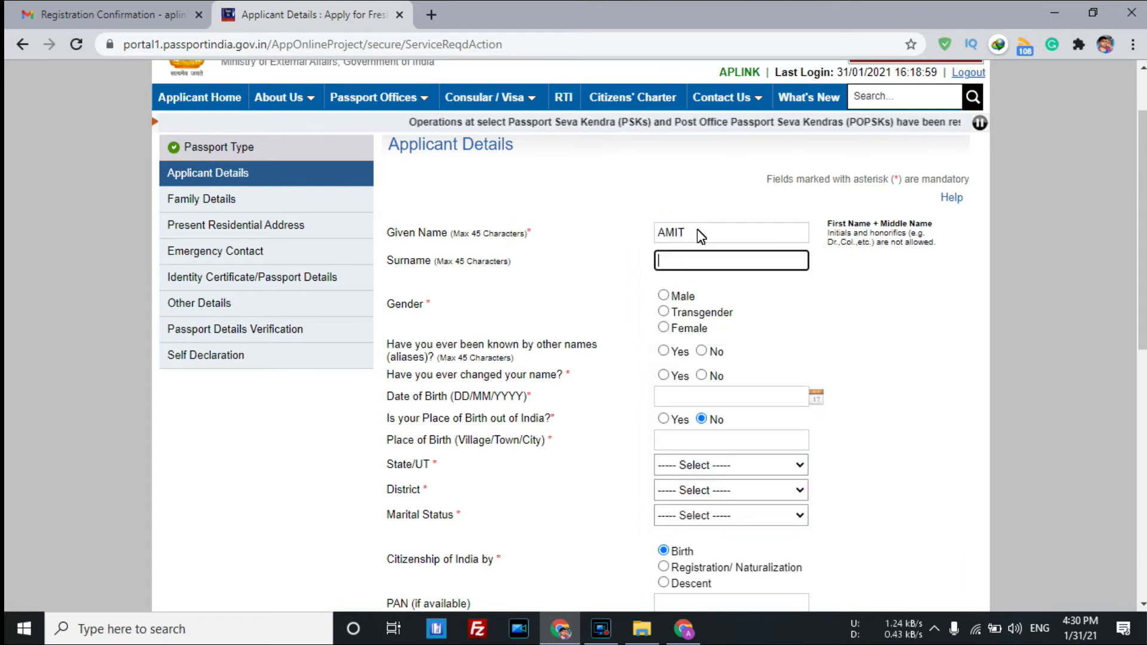
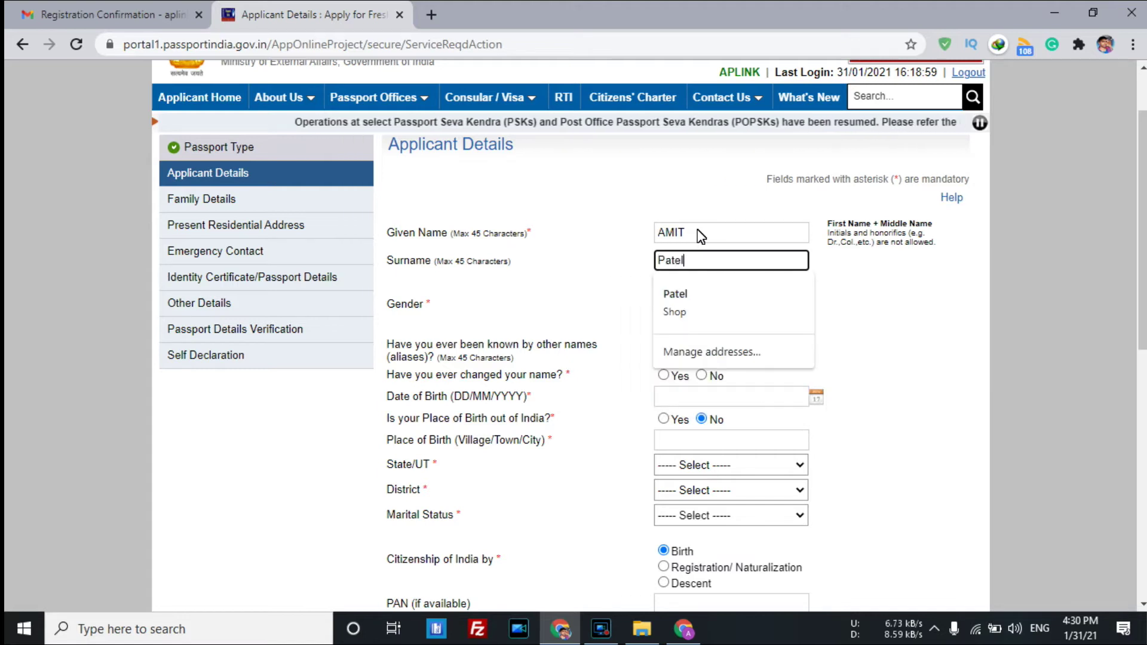
key(Tab)
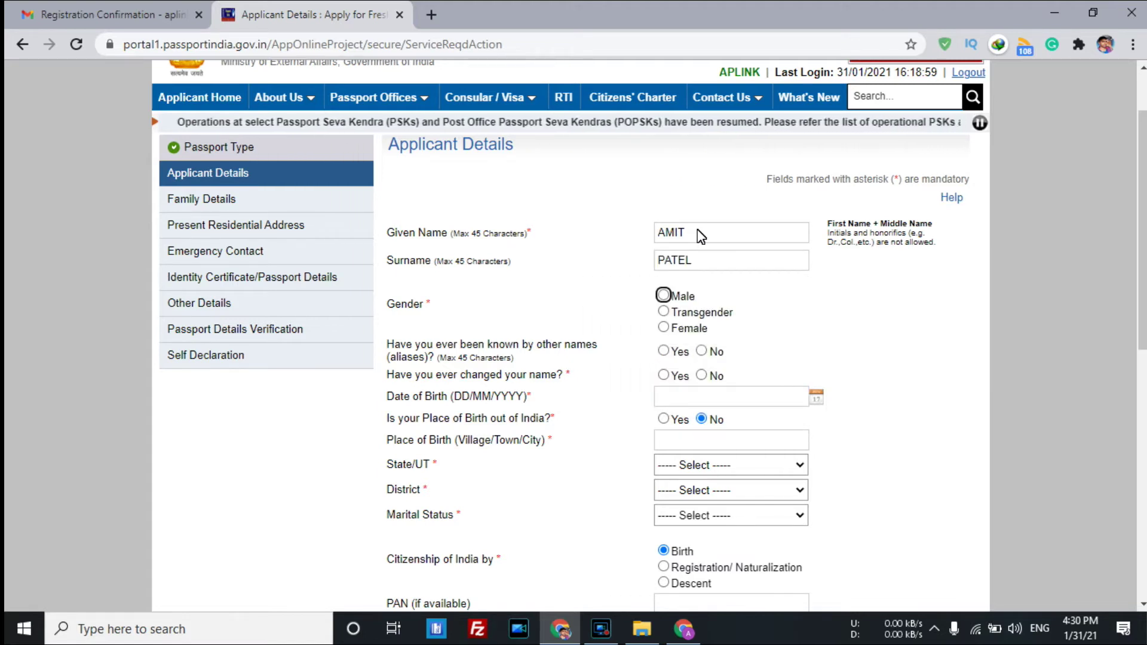
click(663, 297)
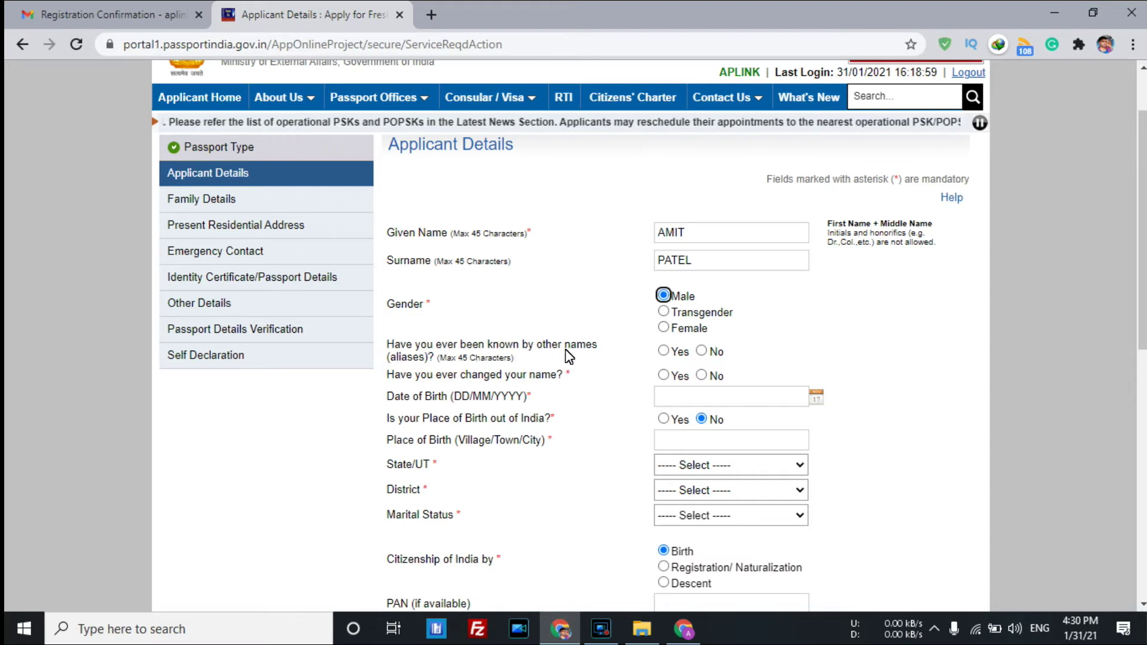
Answer No to other names and name change, and pick the date of birth from the calendar.
click(702, 351)
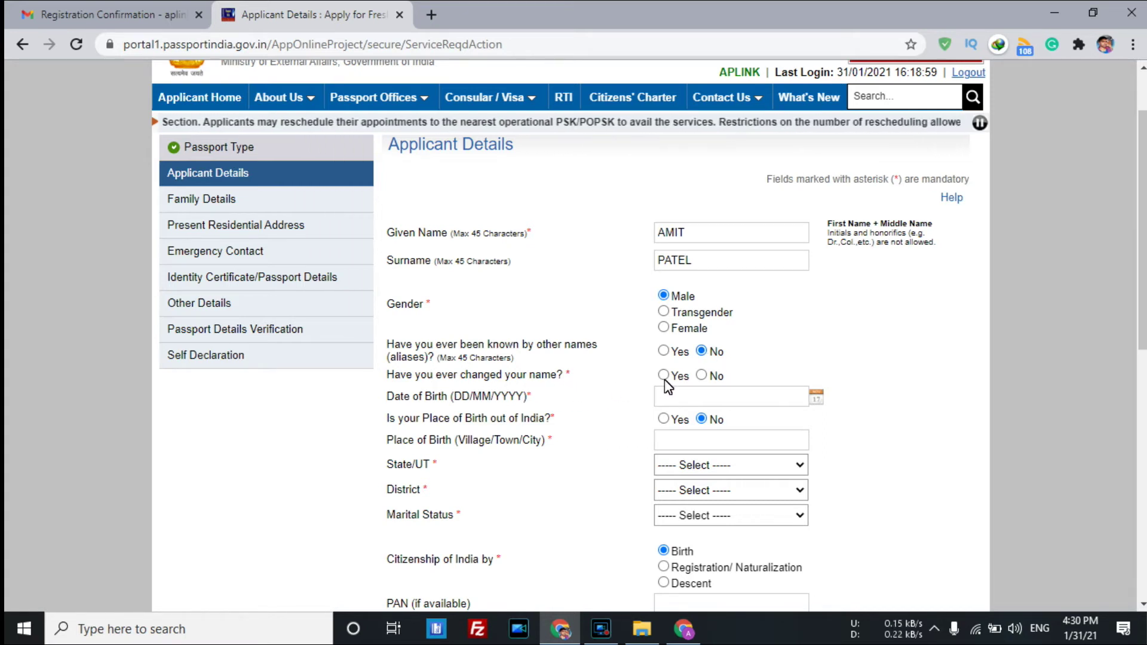
click(704, 377)
click(736, 400)
click(454, 402)
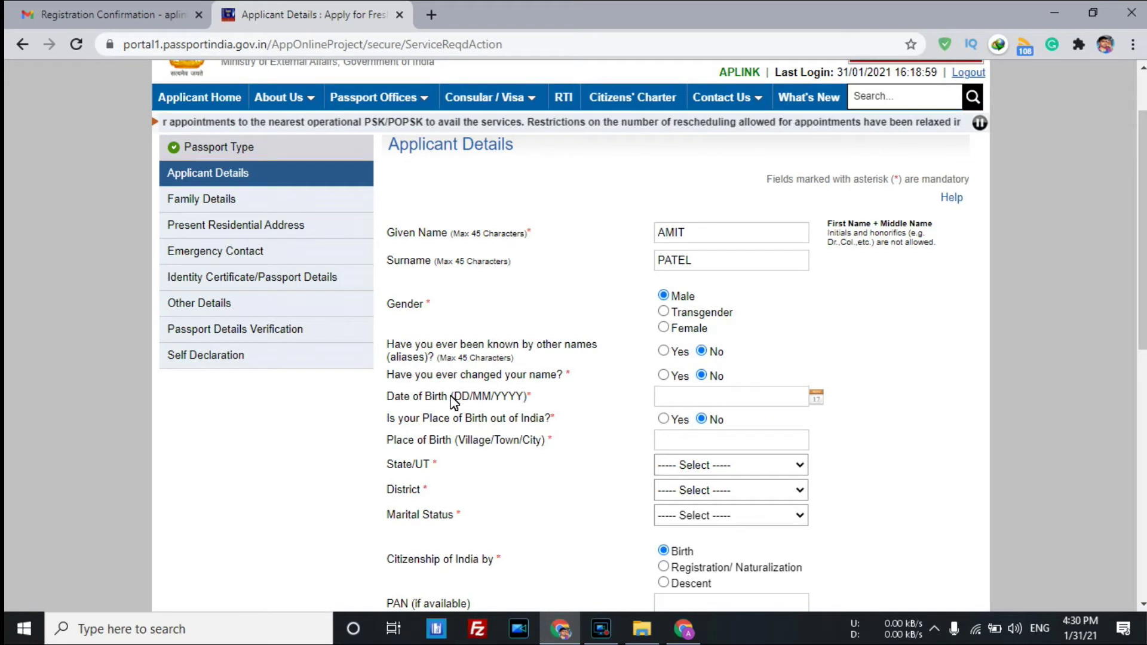
click(816, 396)
click(771, 424)
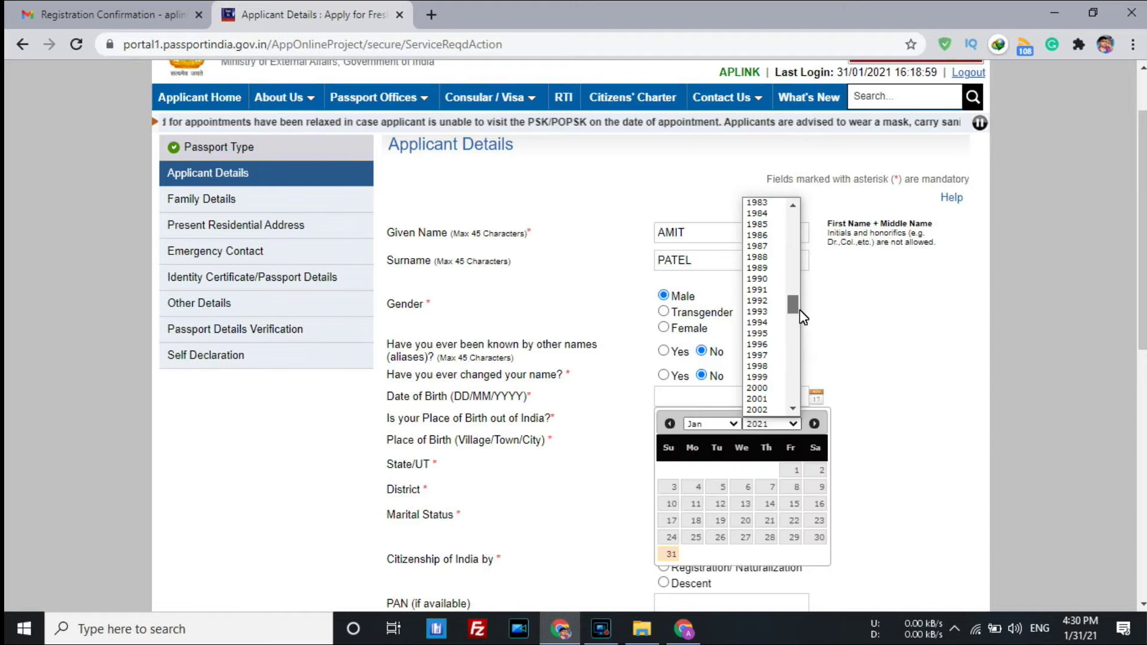
click(757, 334)
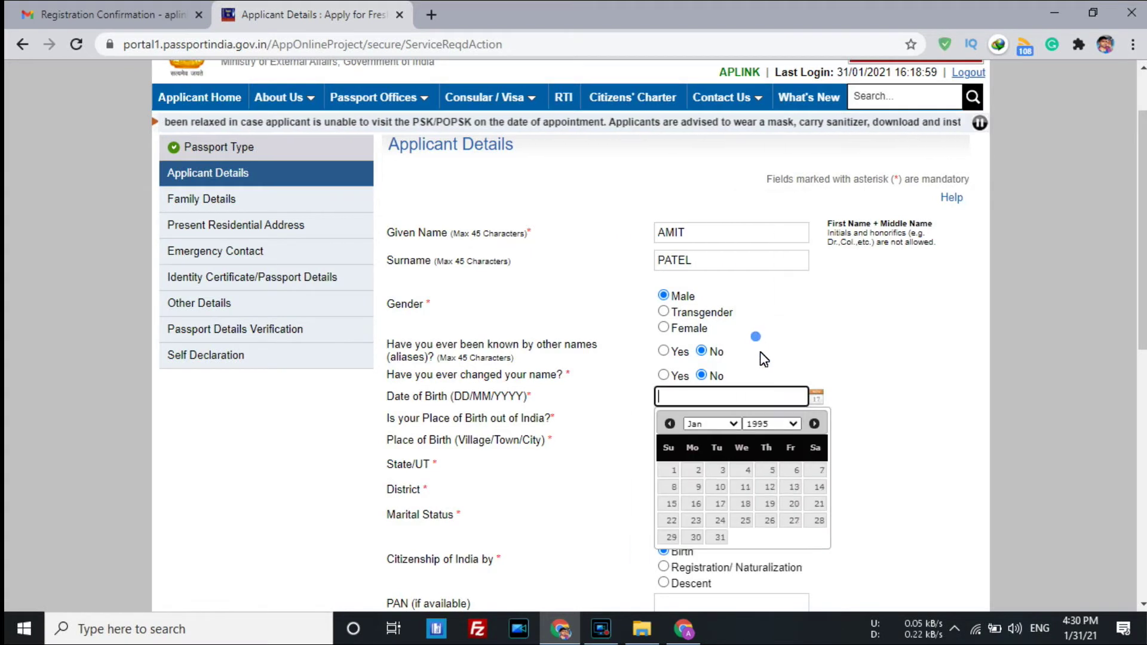
click(718, 424)
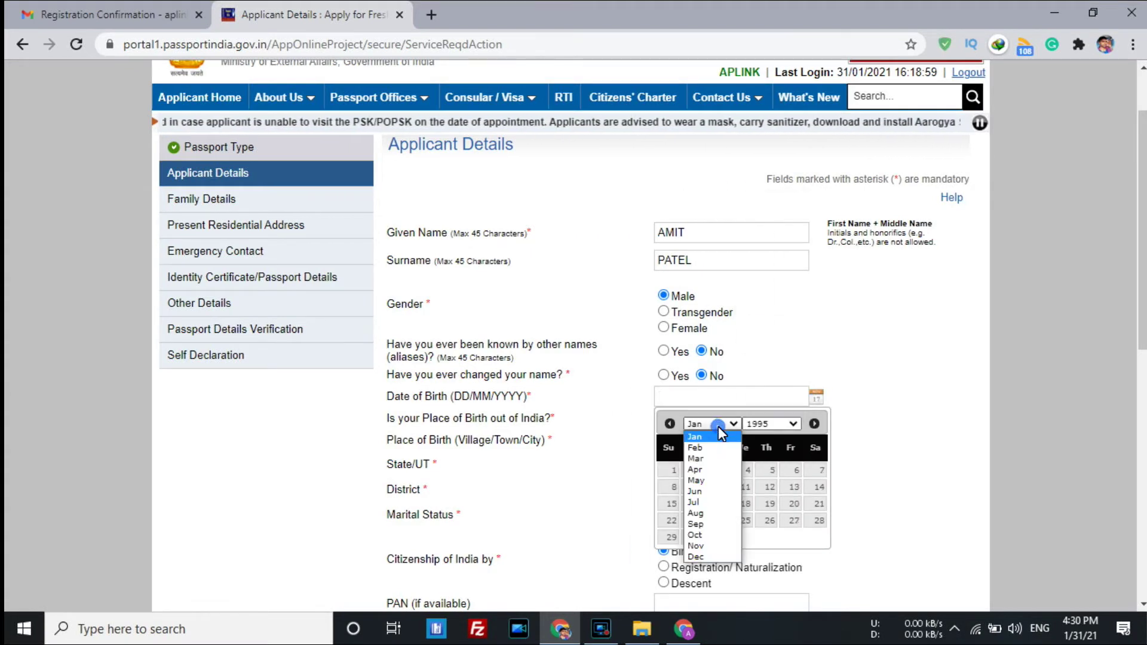
click(705, 546)
click(774, 471)
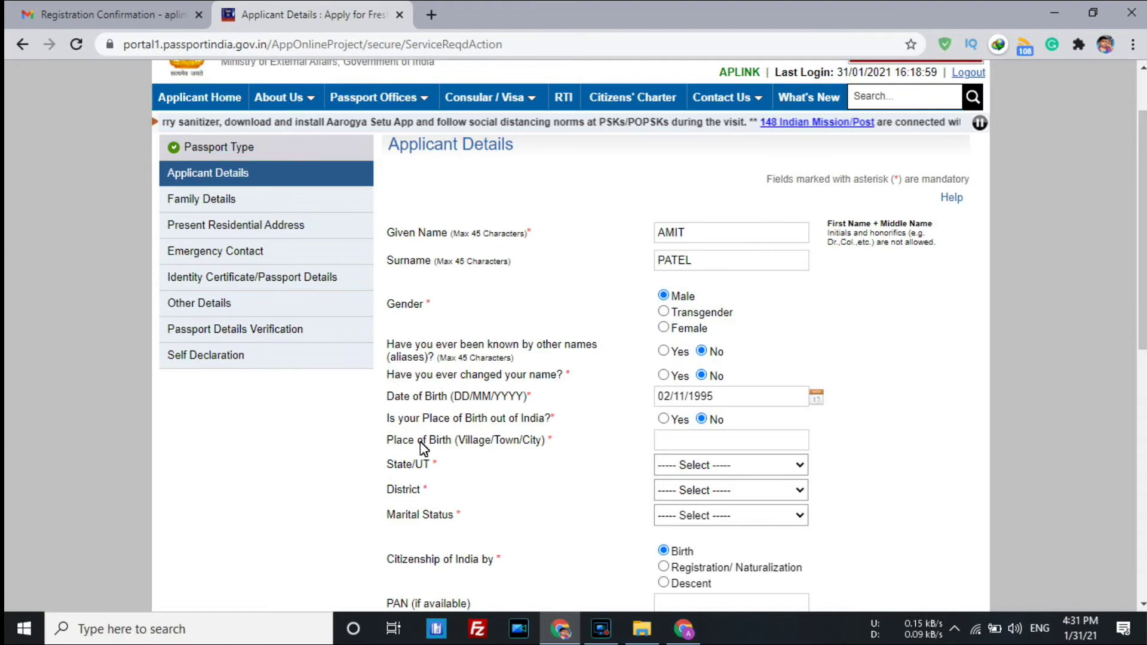
Enter Sarnath as place of birth, with state Uttar Pradesh and district Varanasi.
click(700, 445)
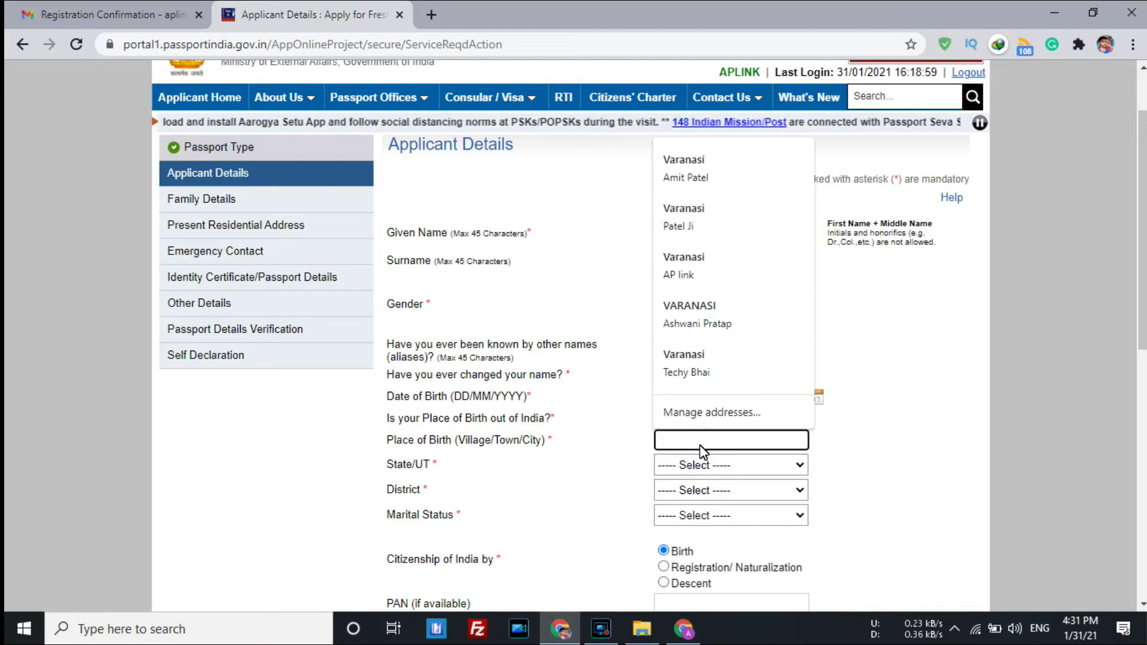
text(Sar)
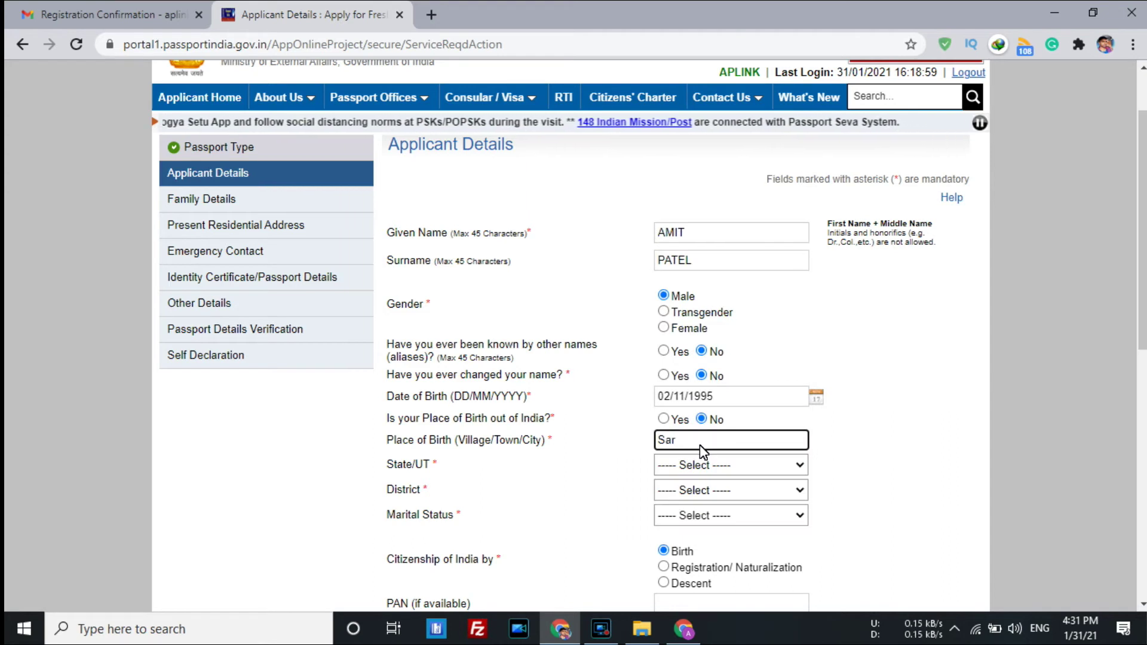
text(nath)
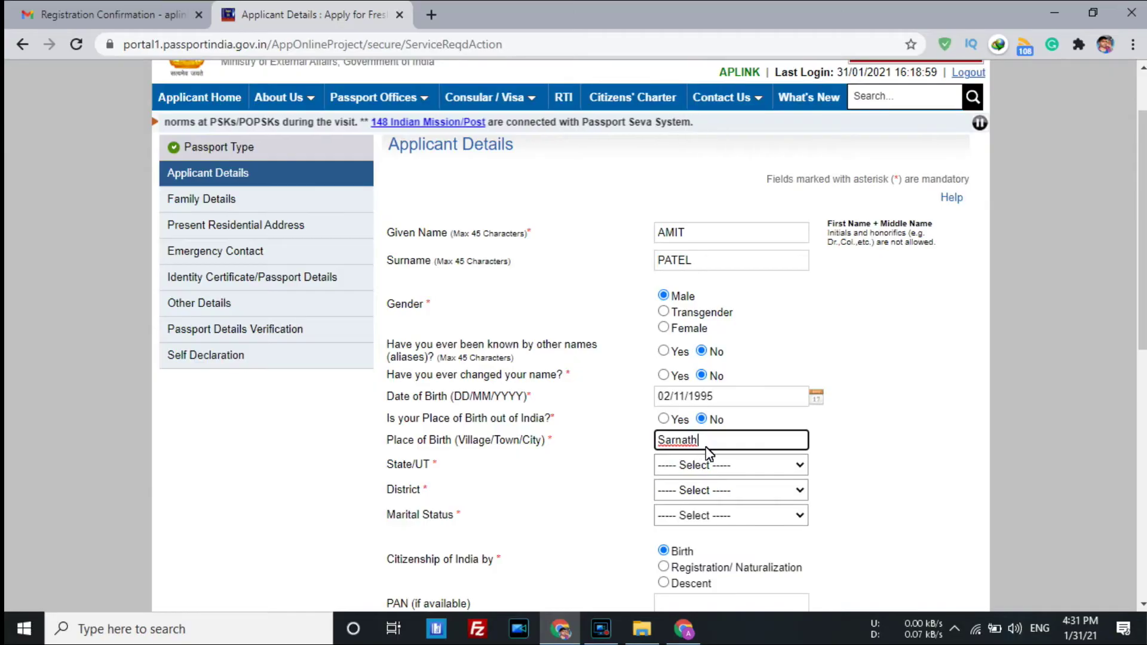
key(Tab)
click(708, 464)
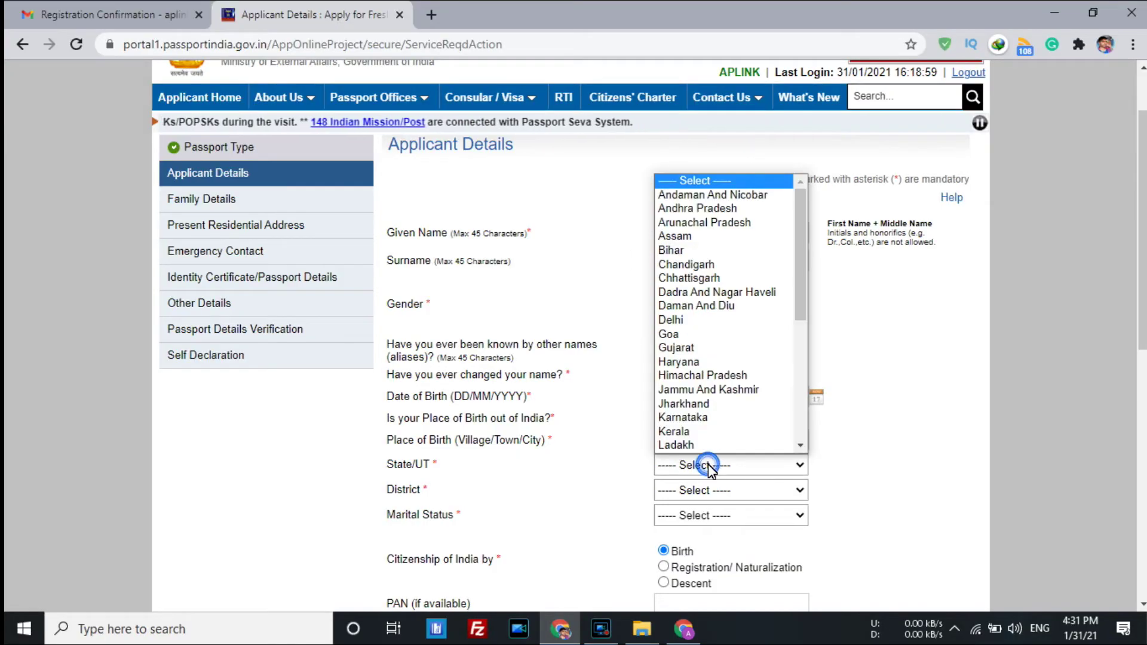
key(u)
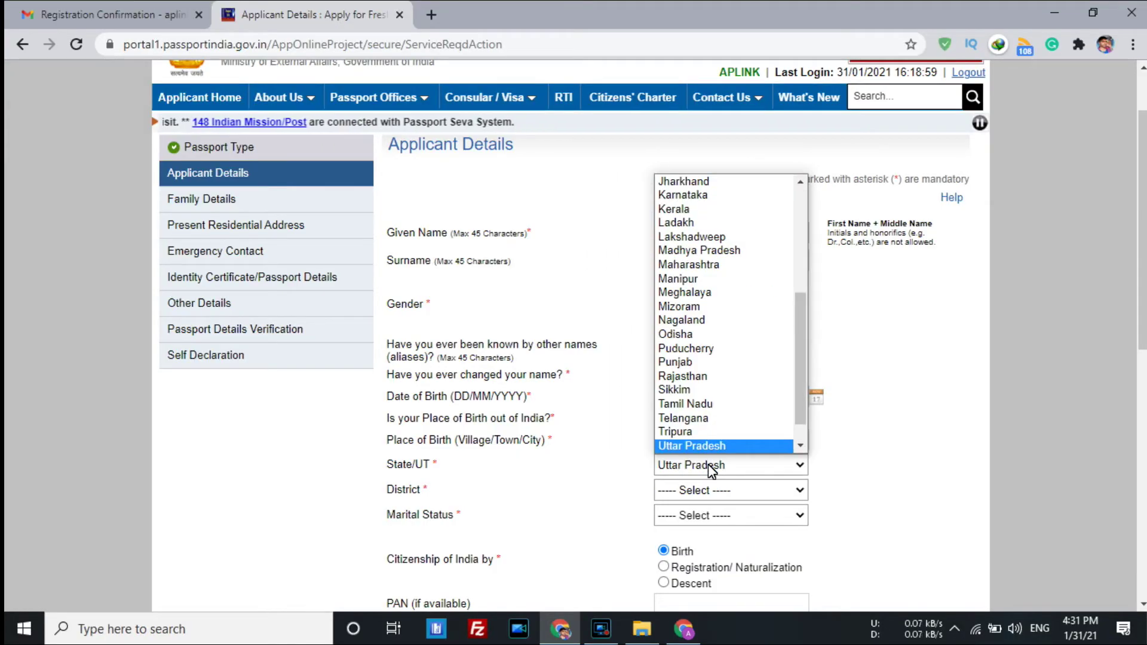
key(Return)
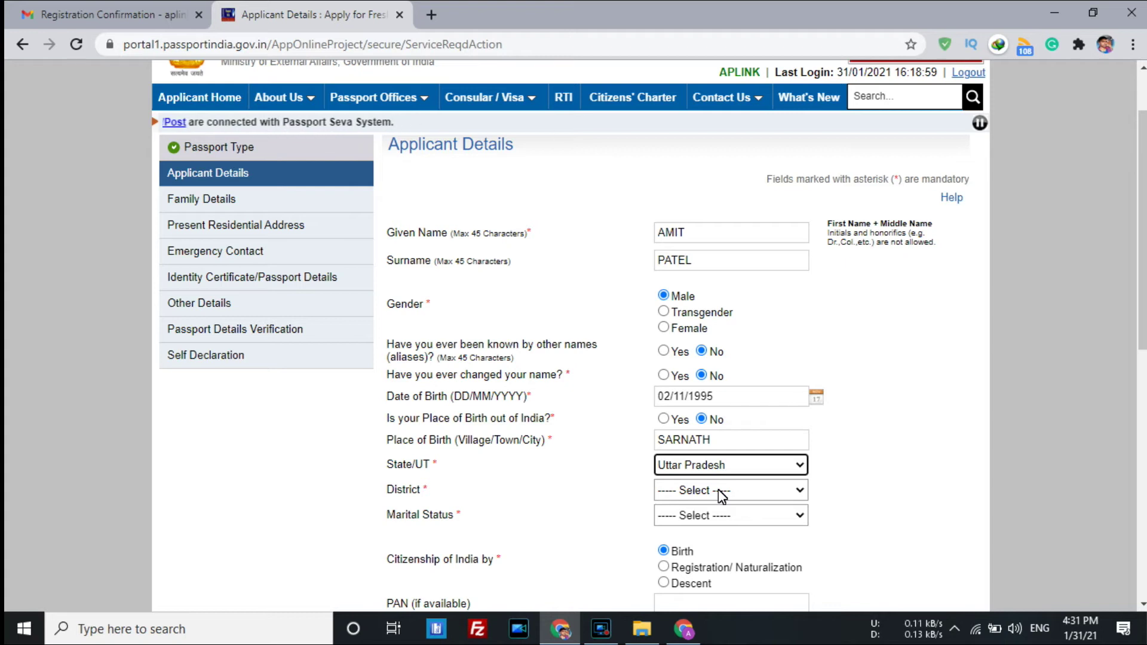
click(720, 491)
key(v)
key(Return)
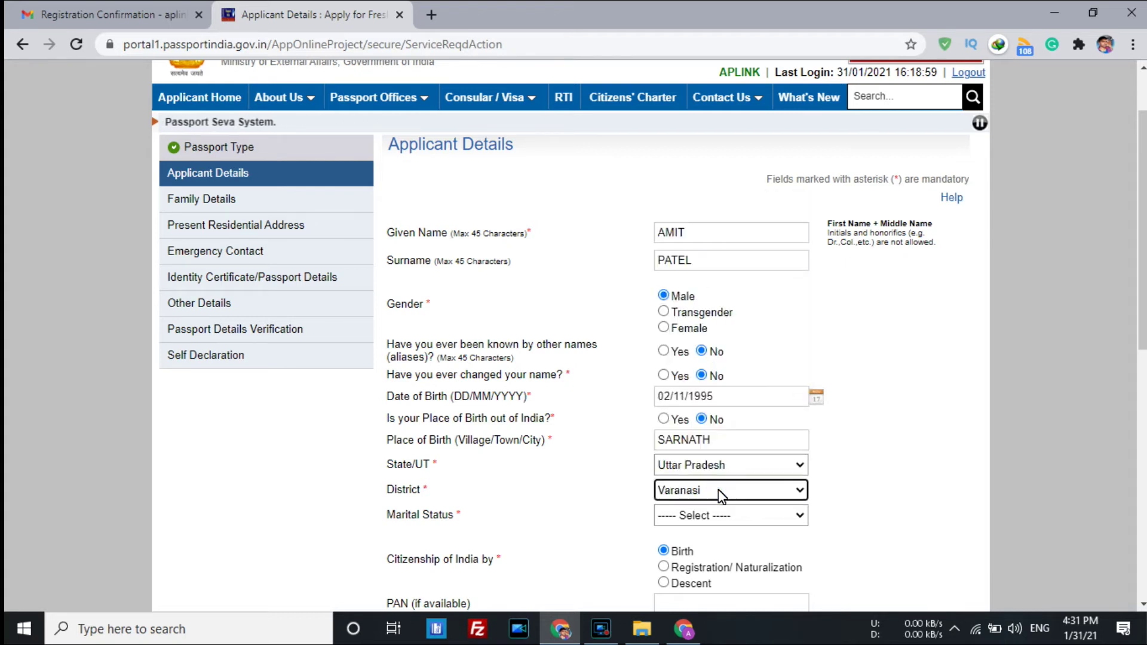
click(848, 506)
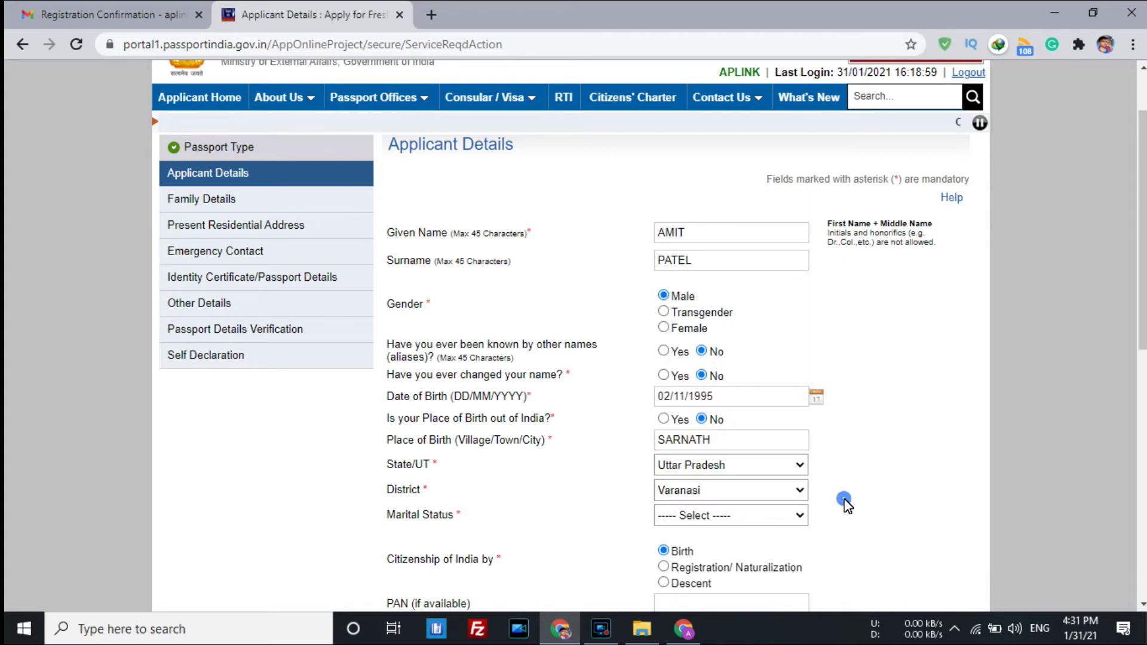
Set the applicant's marital status to Single.
scroll(848, 506, down, 1)
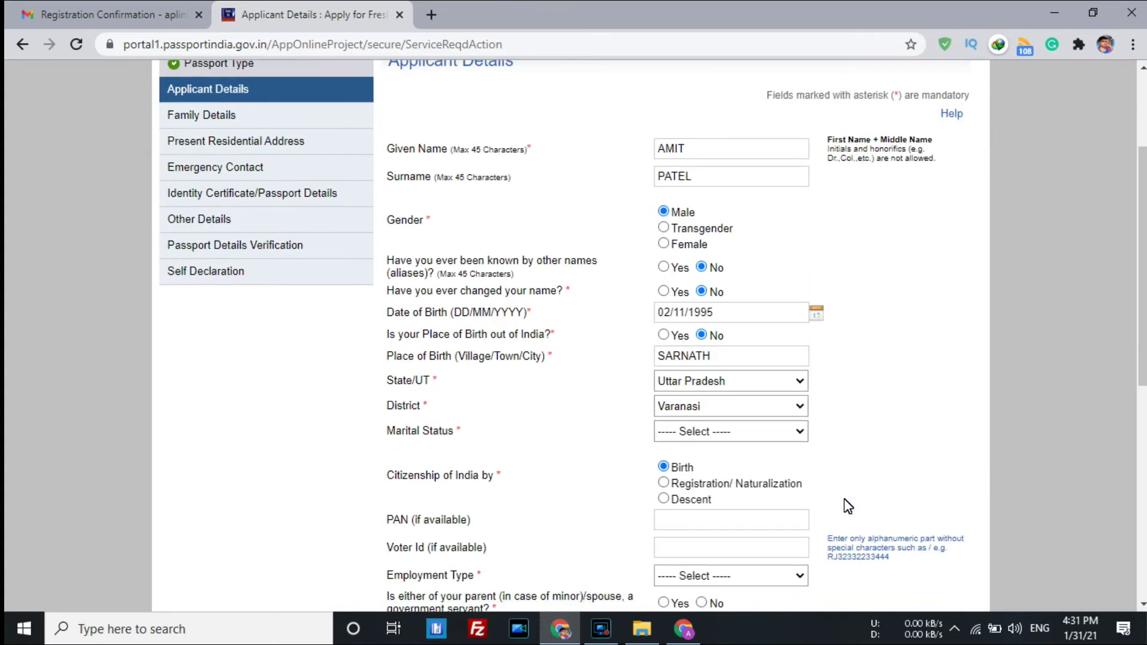
click(740, 432)
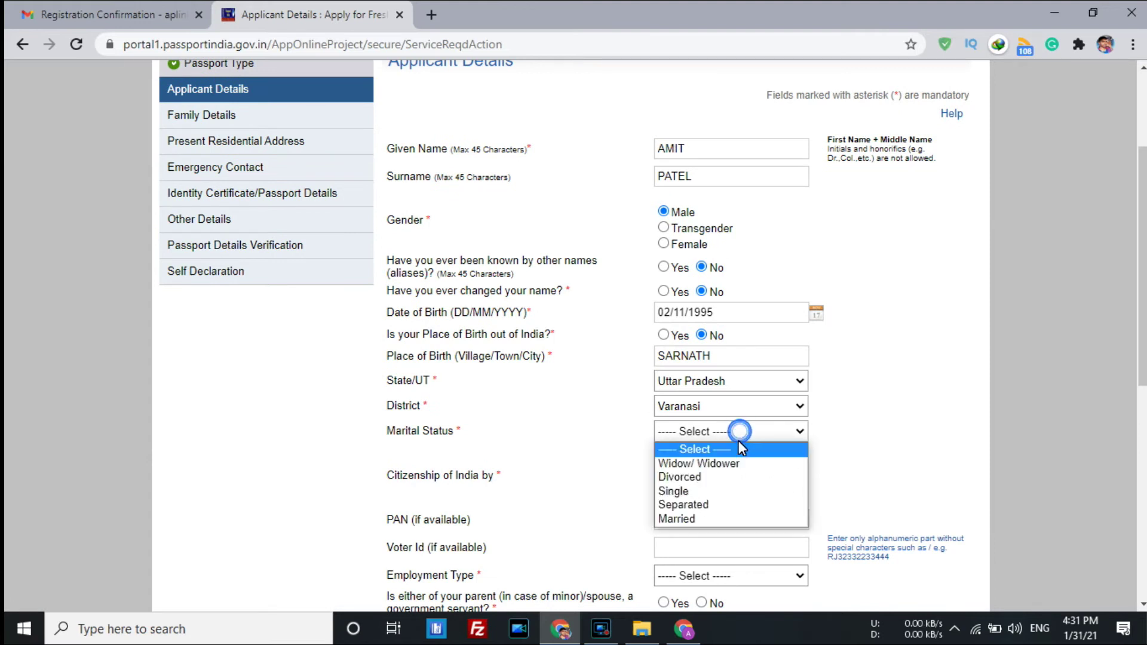
click(730, 496)
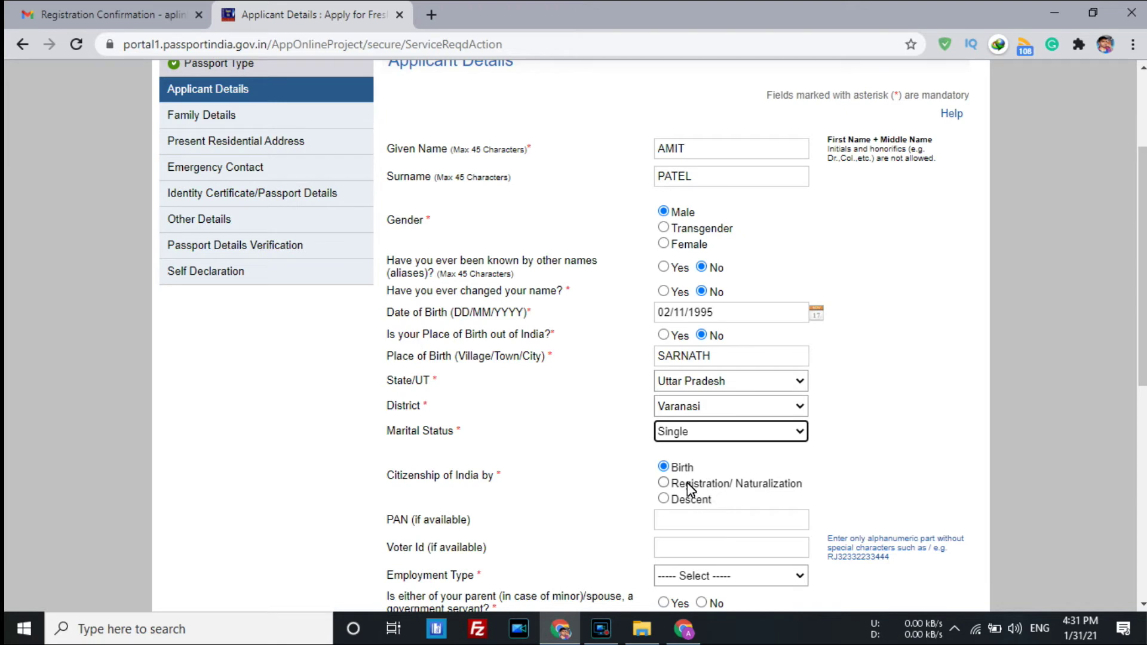
click(663, 467)
Enter the applicant's PAN and set employment type to Self Employed.
scroll(814, 474, down, 1)
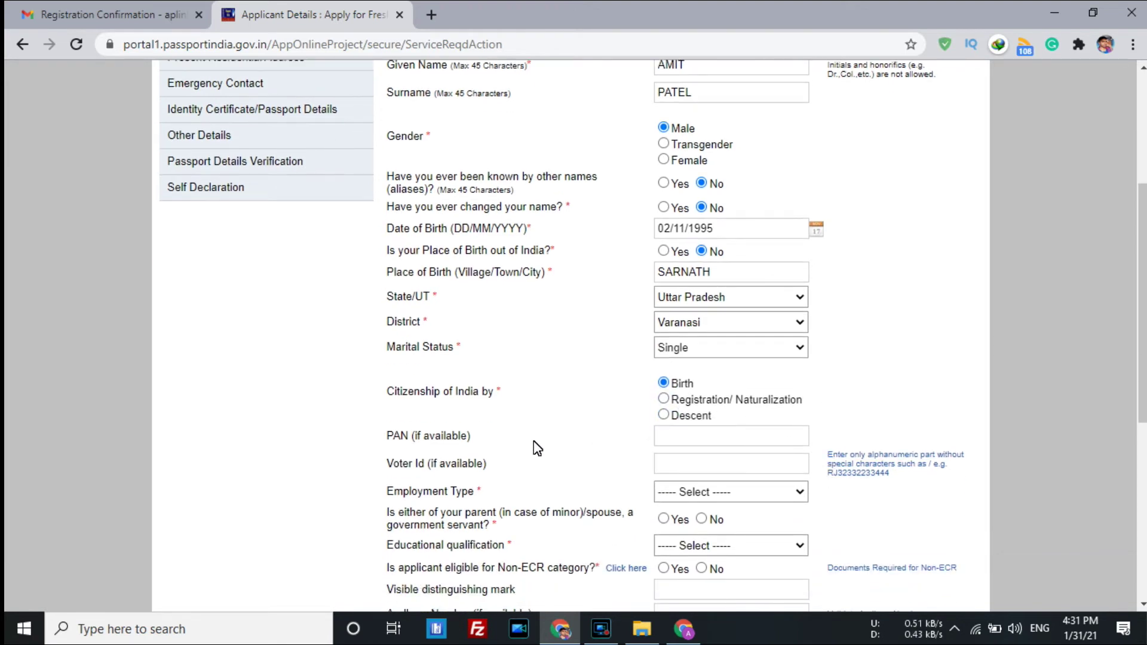
click(709, 442)
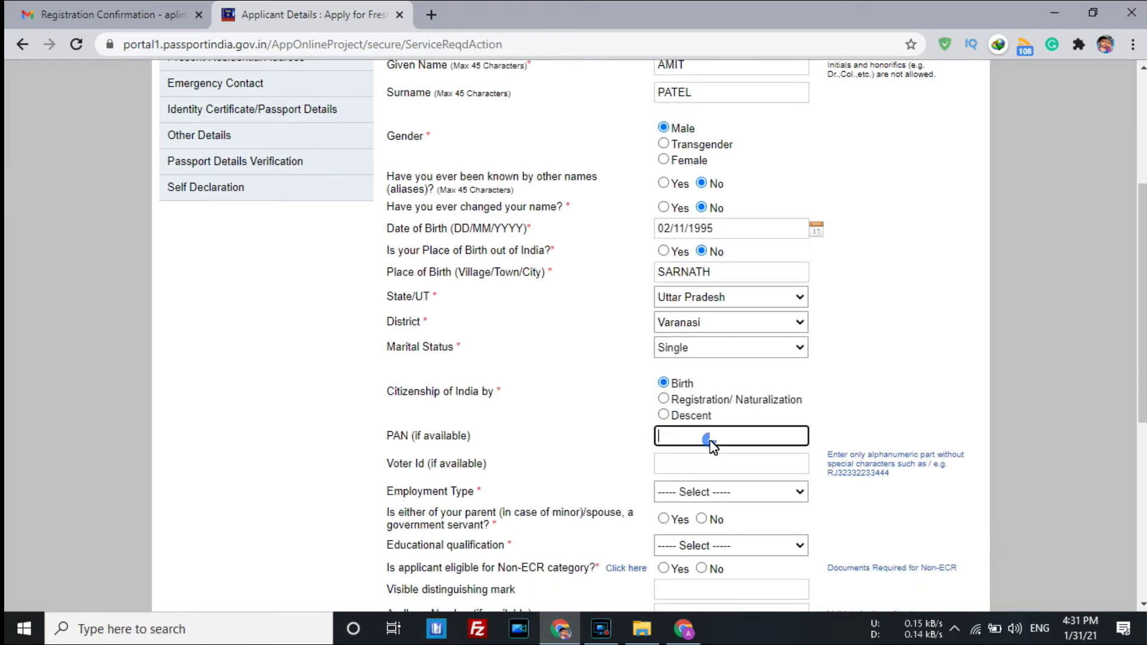
key(Tab)
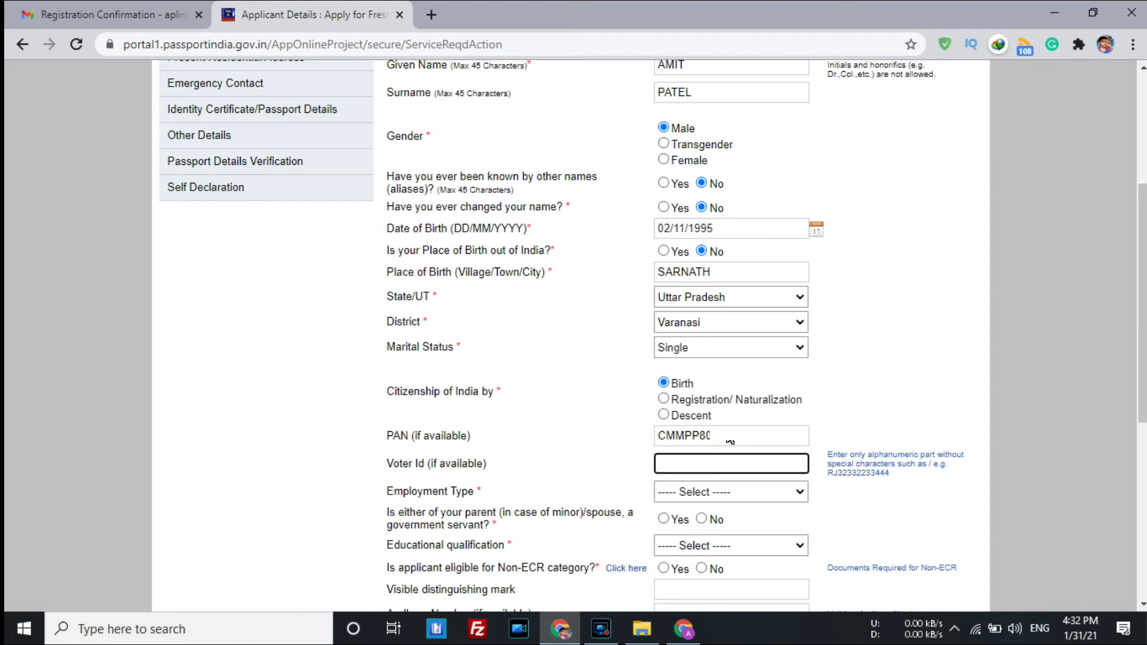
click(720, 497)
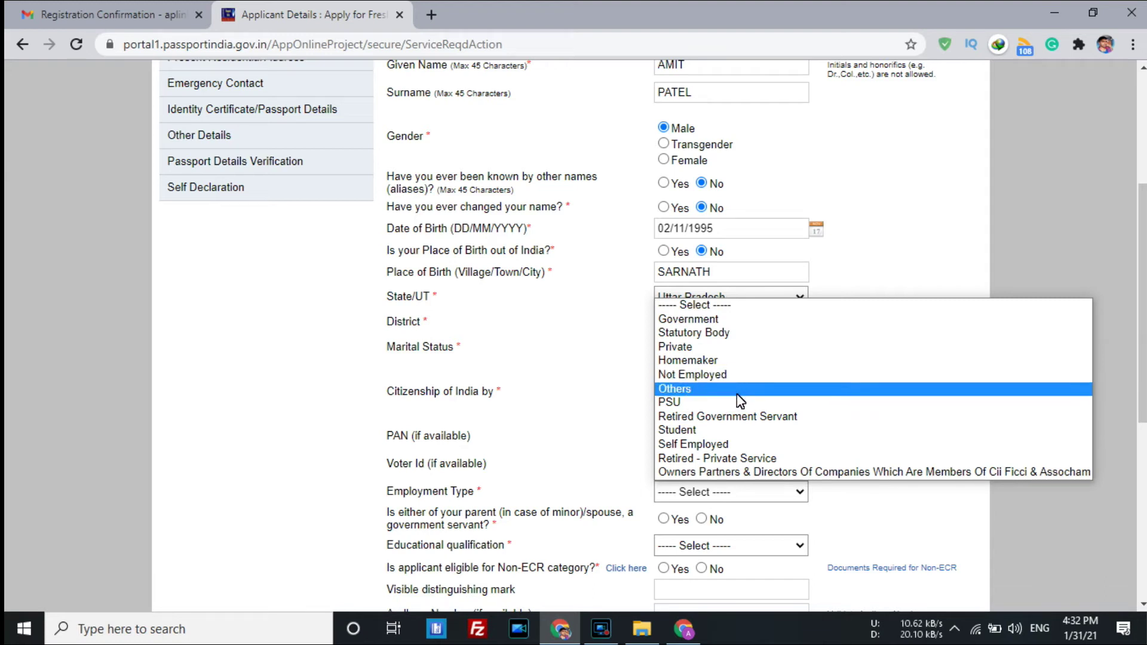
click(796, 452)
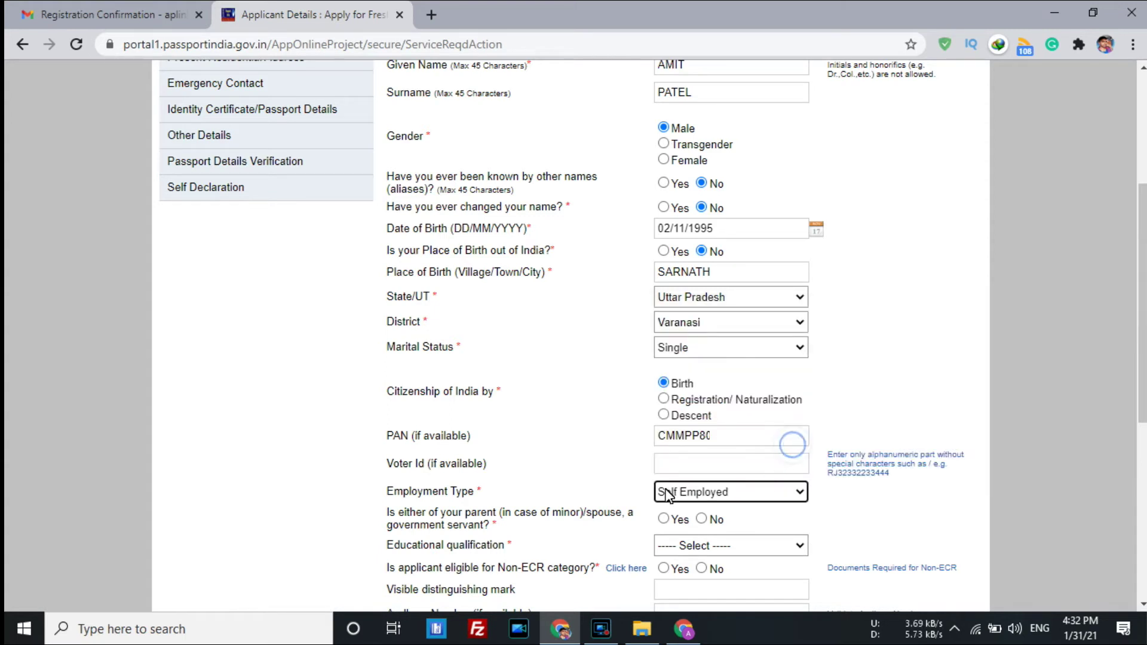
scroll(584, 485, down, 3)
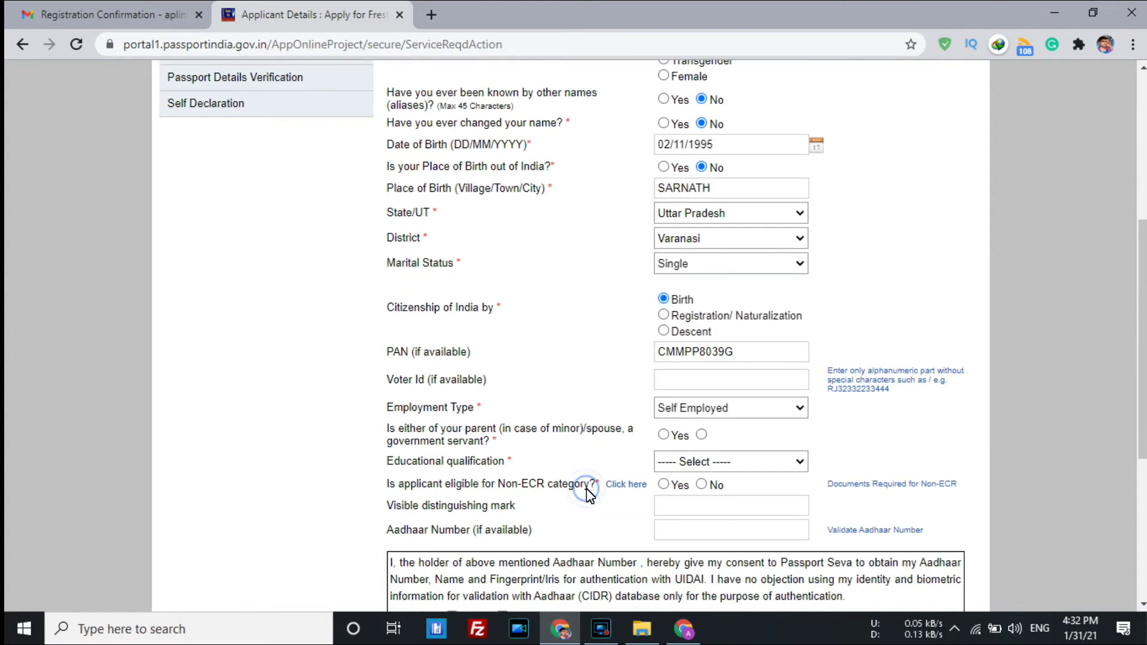
key(BackSpace)
key(BackSpace)
key(BackSpace)
key(BackSpace)
key(BackSpace)
key(BackSpace)
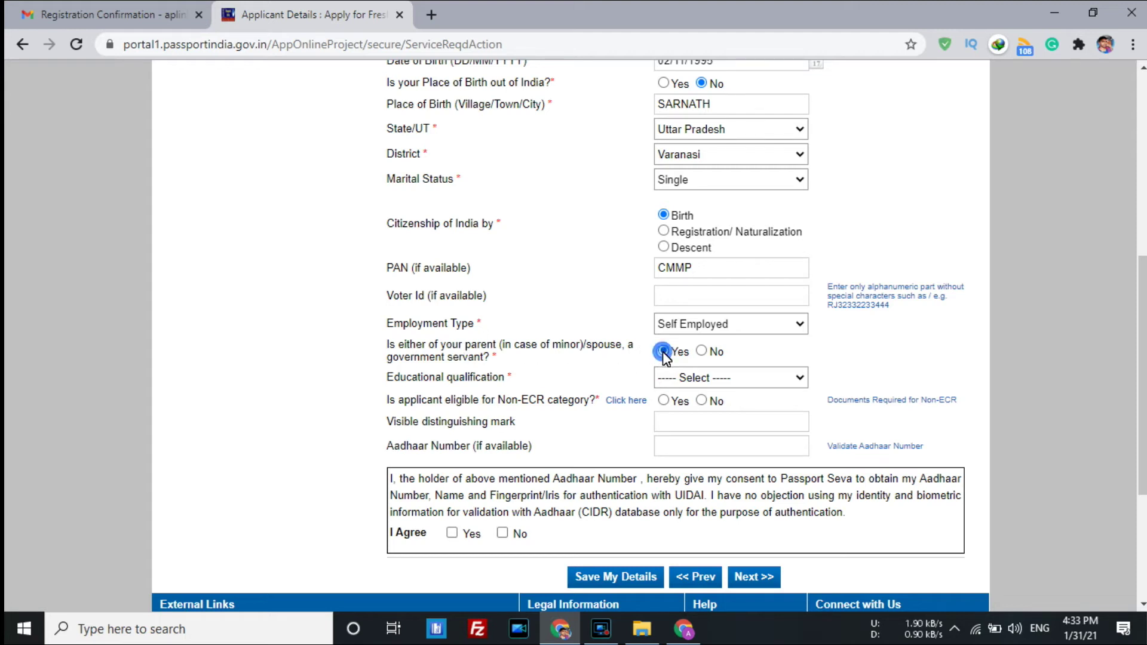
Answer No to government-servant parent or spouse and set education to Graduate And Above.
click(702, 351)
click(694, 381)
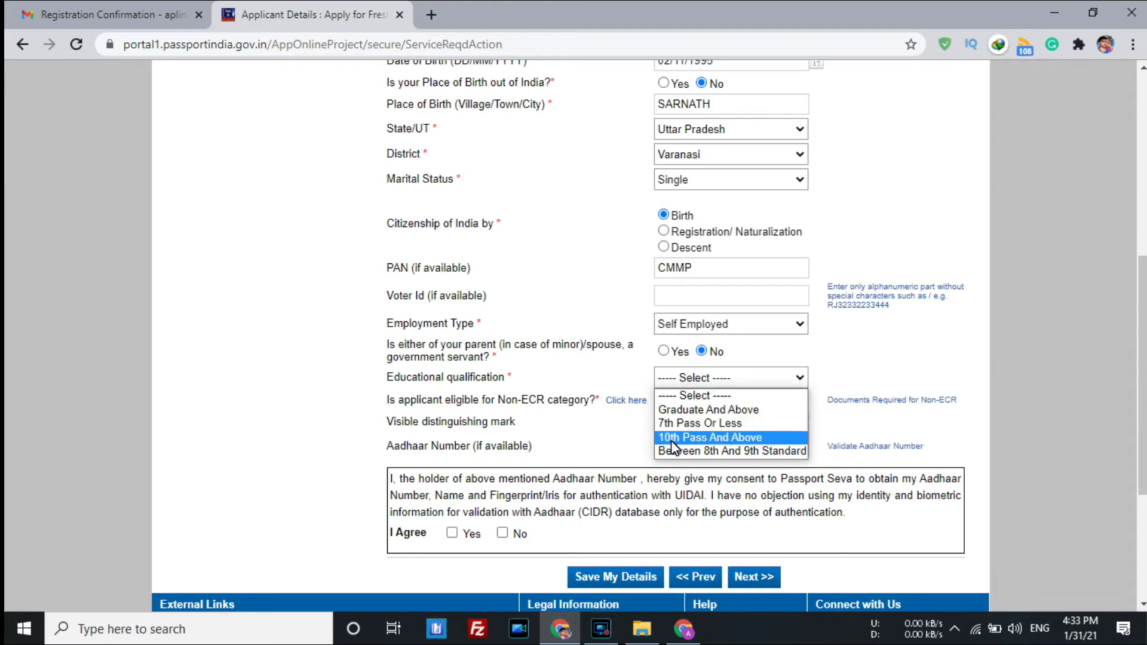
click(721, 414)
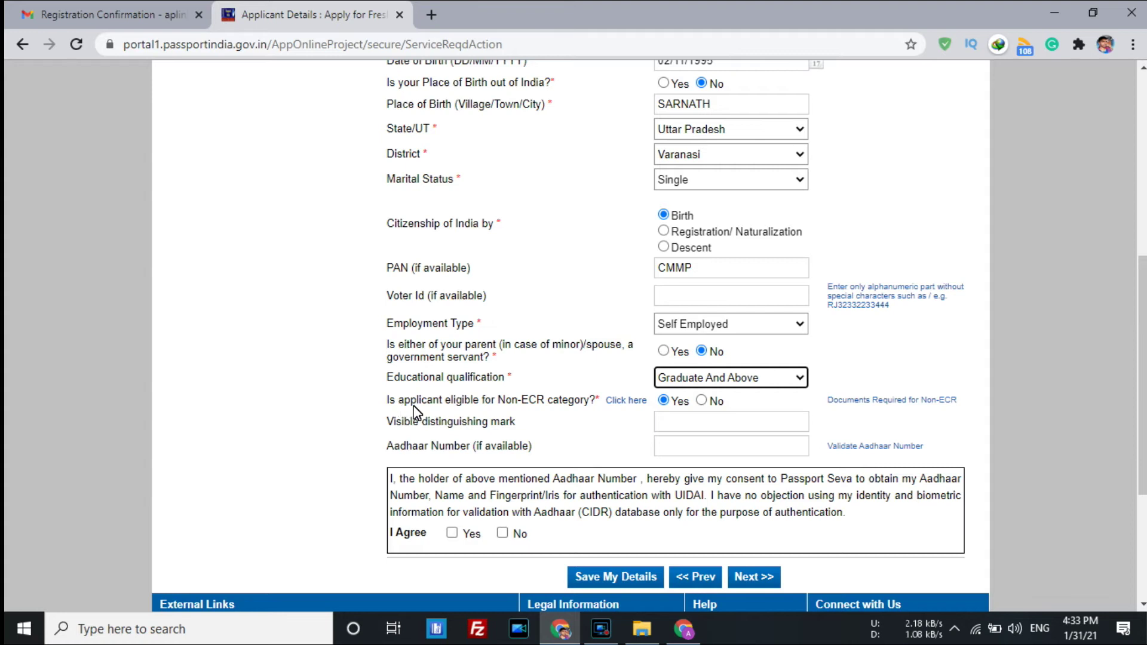
click(623, 399)
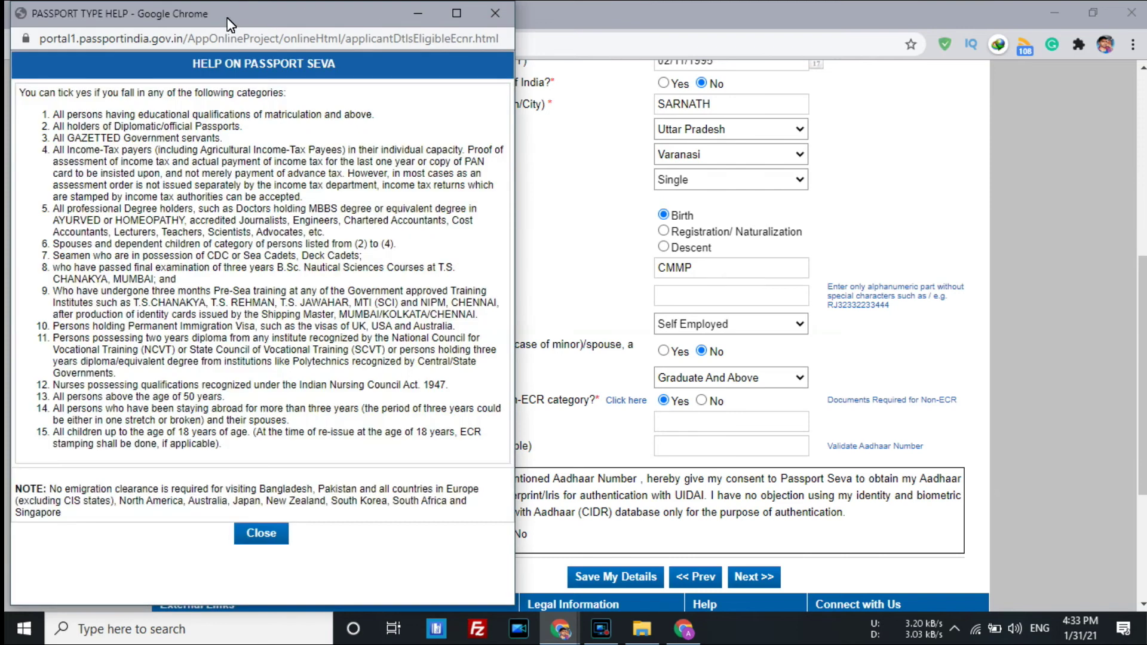
drag(229, 24, 485, 71)
drag(314, 163, 633, 171)
click(633, 170)
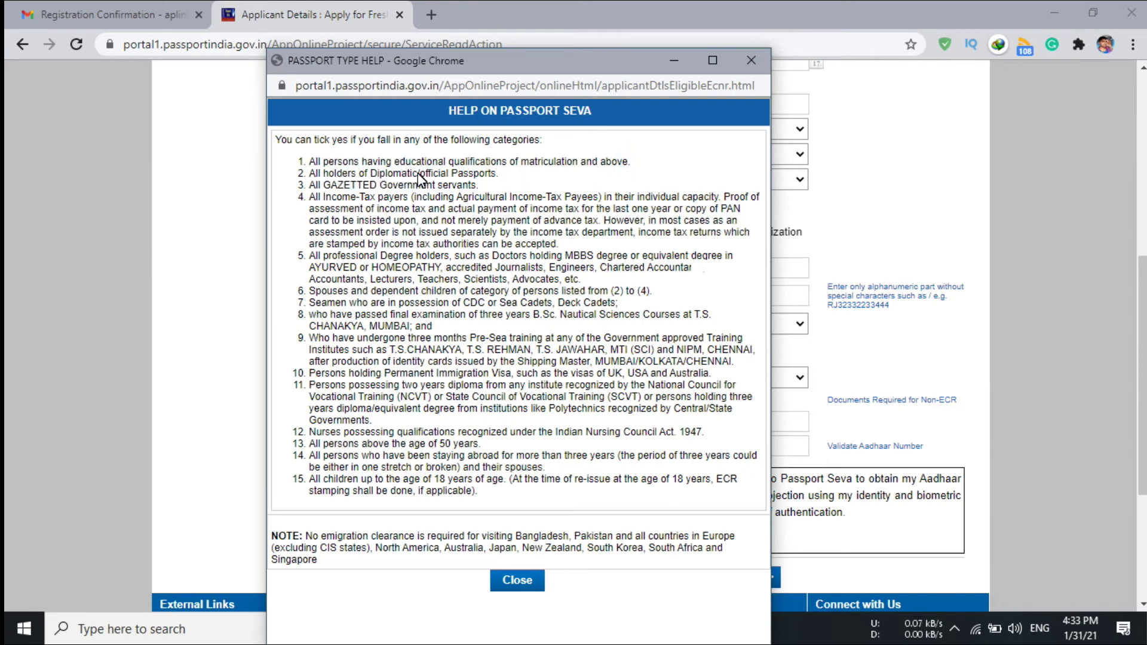
click(499, 173)
click(517, 580)
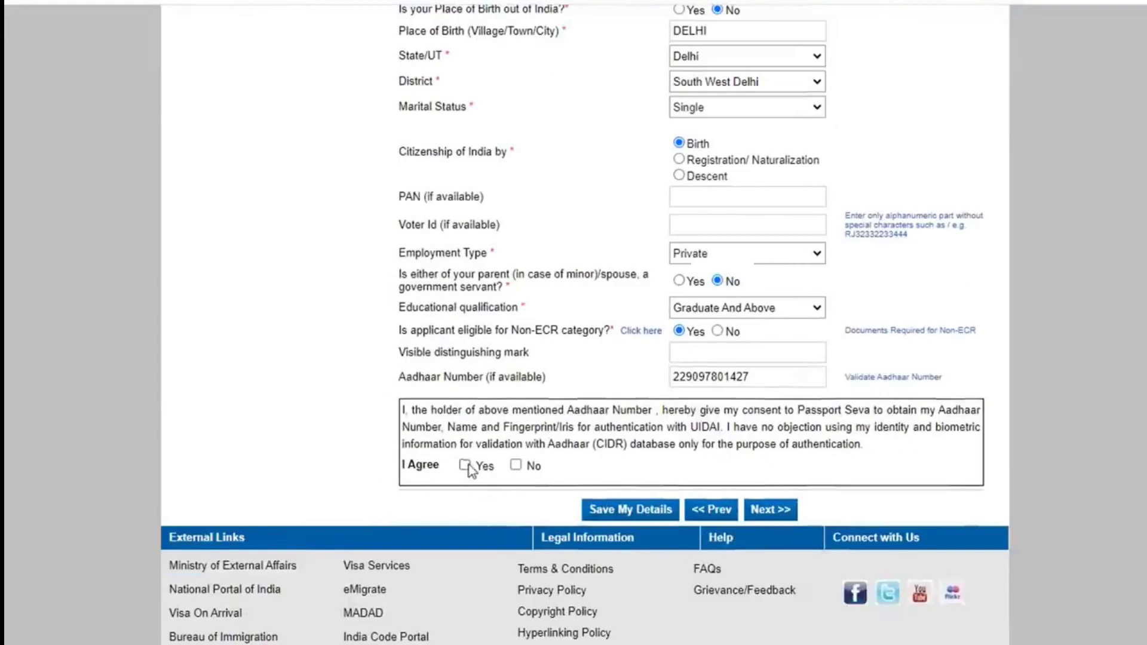
click(464, 463)
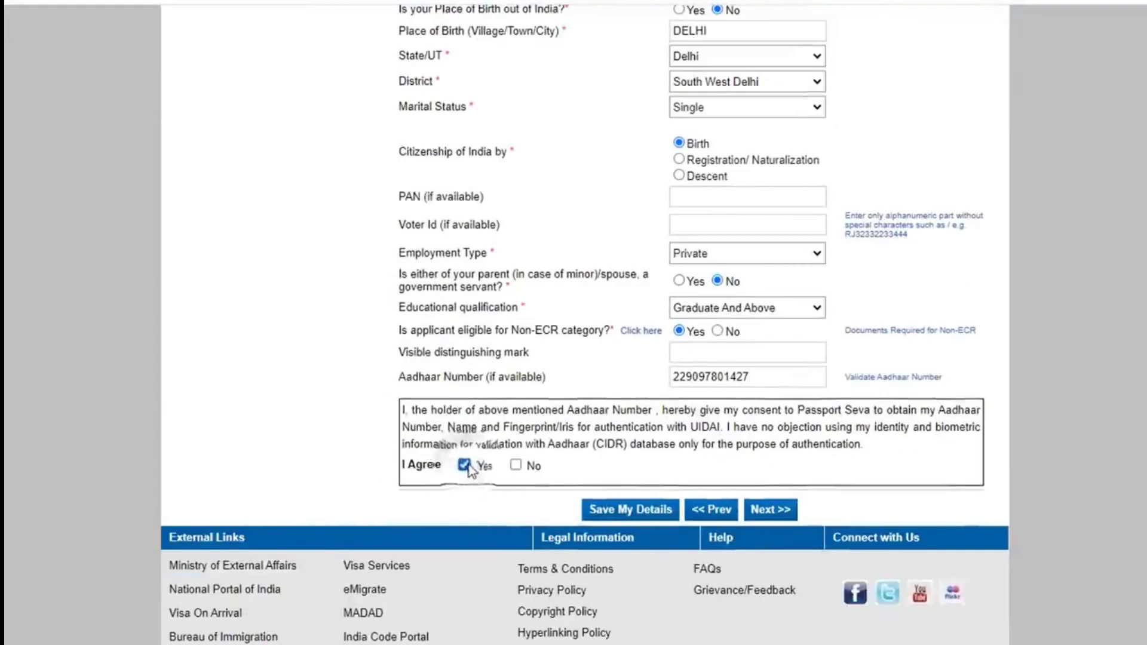
Continue to Family Details, step through the parents' and guardian's name fields, and move on.
click(771, 515)
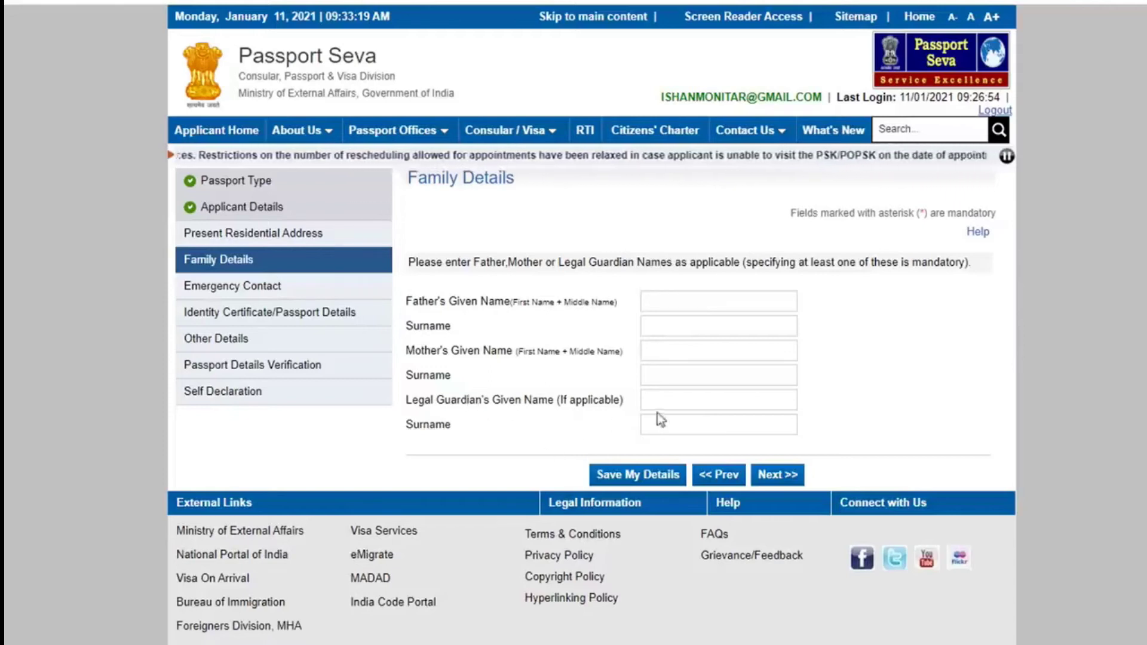
click(669, 303)
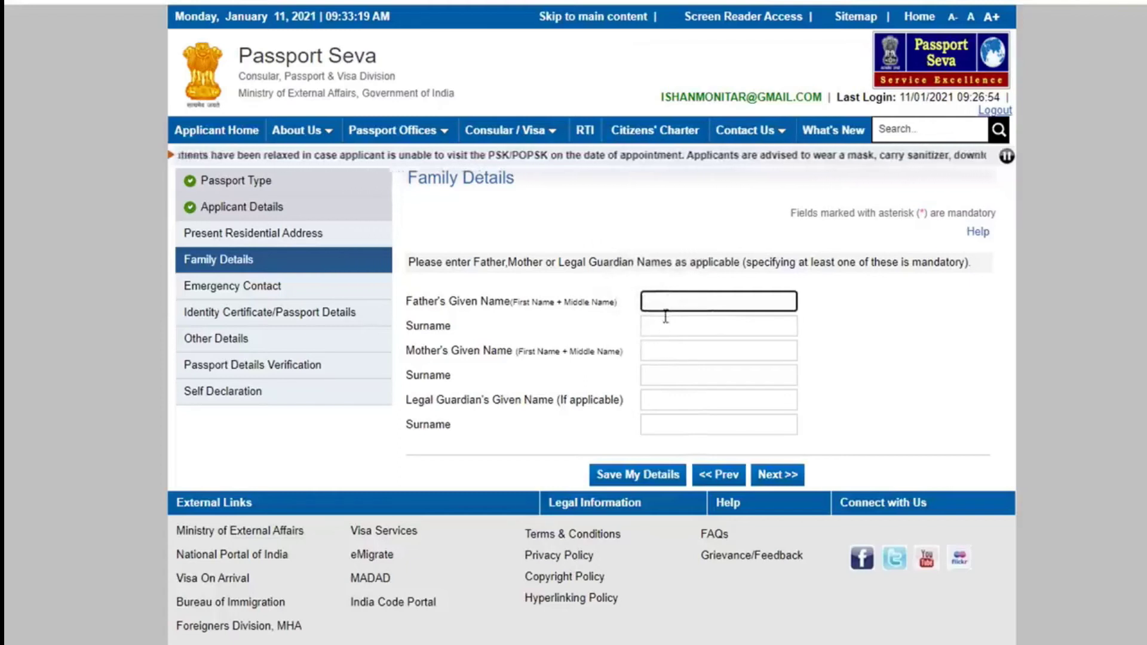
click(670, 324)
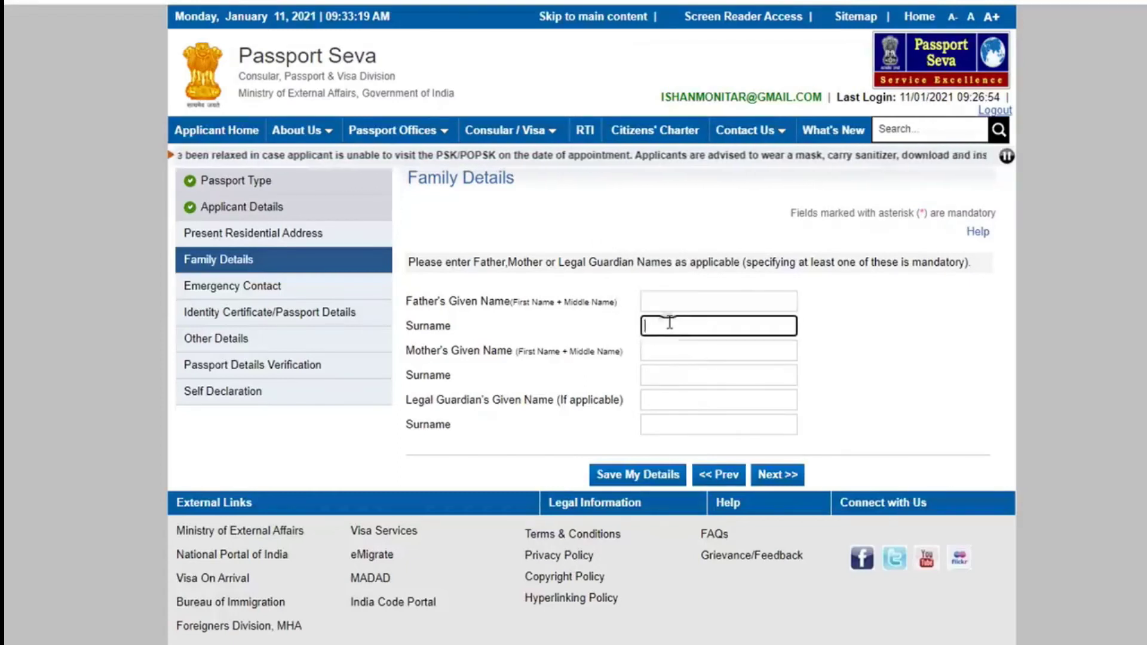
click(672, 354)
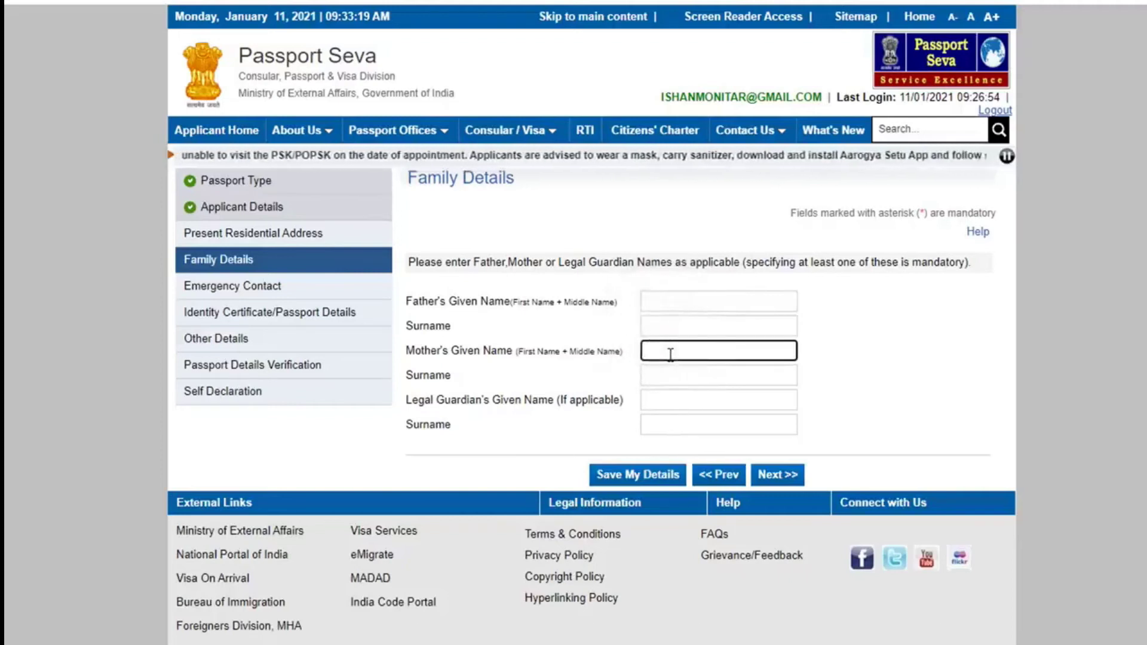
click(672, 378)
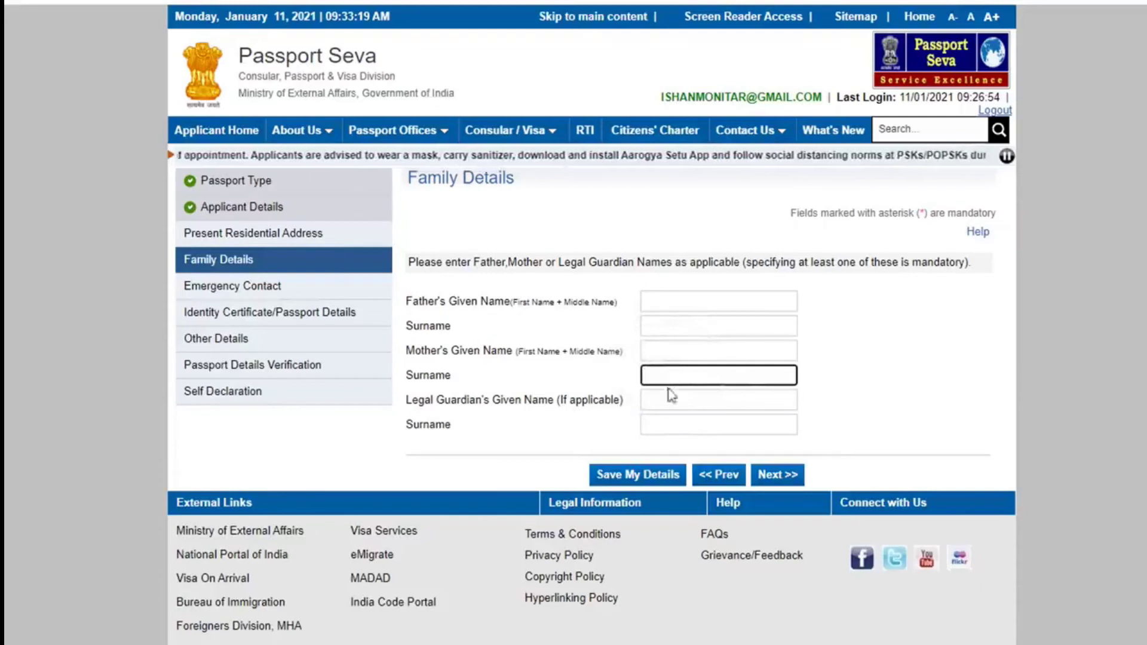
click(663, 399)
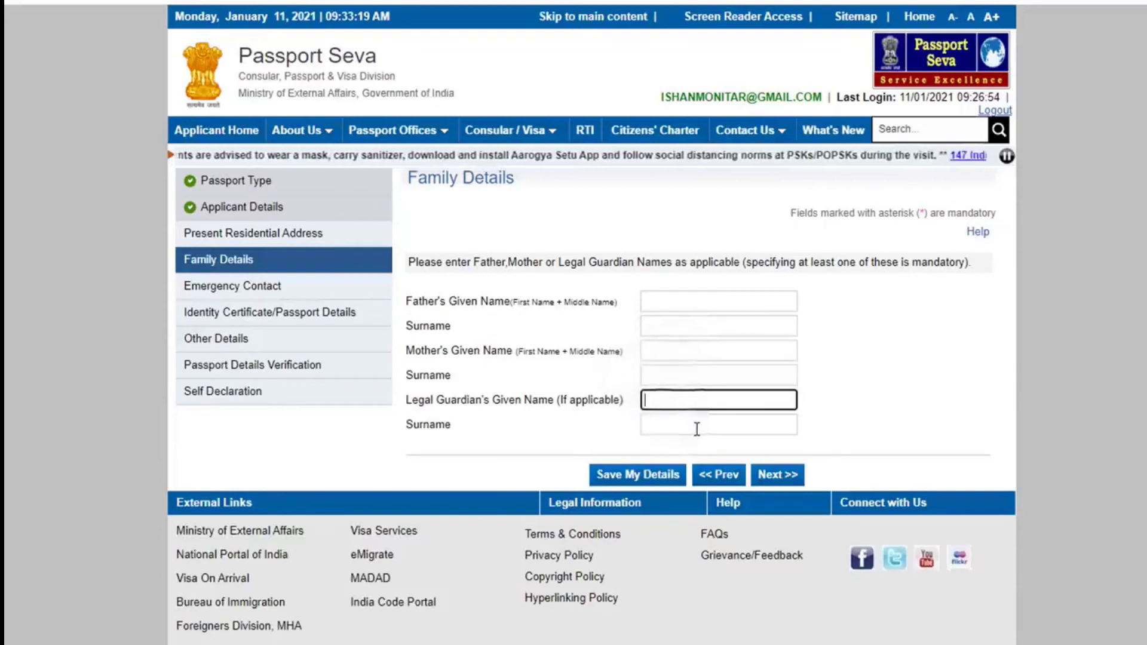
click(774, 478)
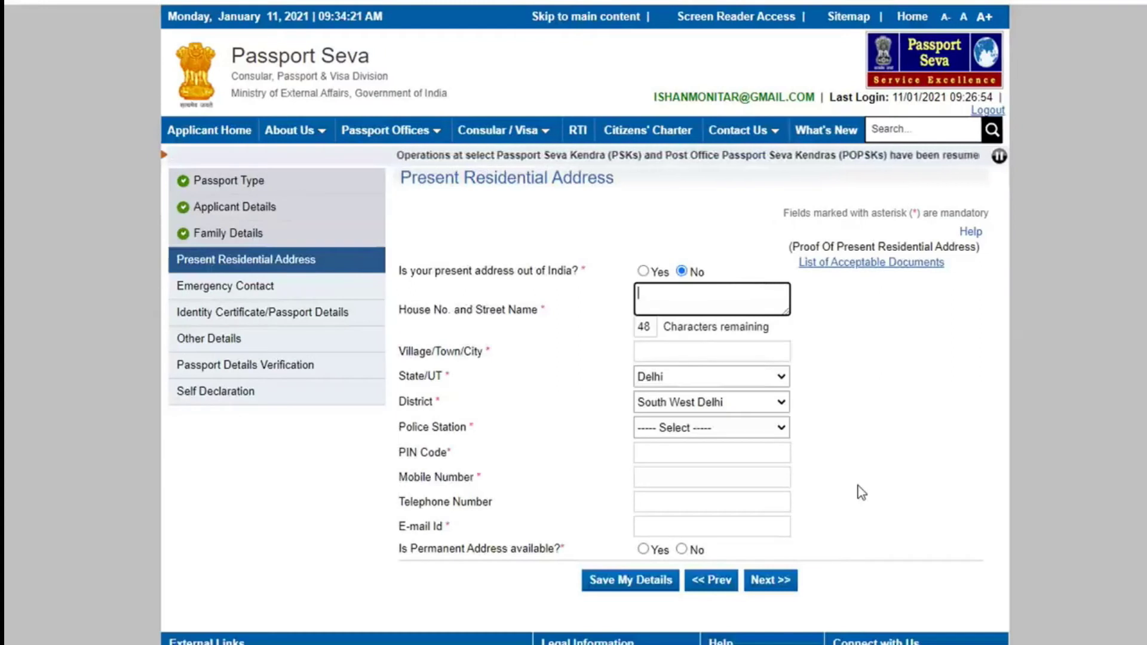
Mark the present address as within India: South West Delhi district, Kapashera police station, plus PIN code.
click(643, 272)
click(682, 272)
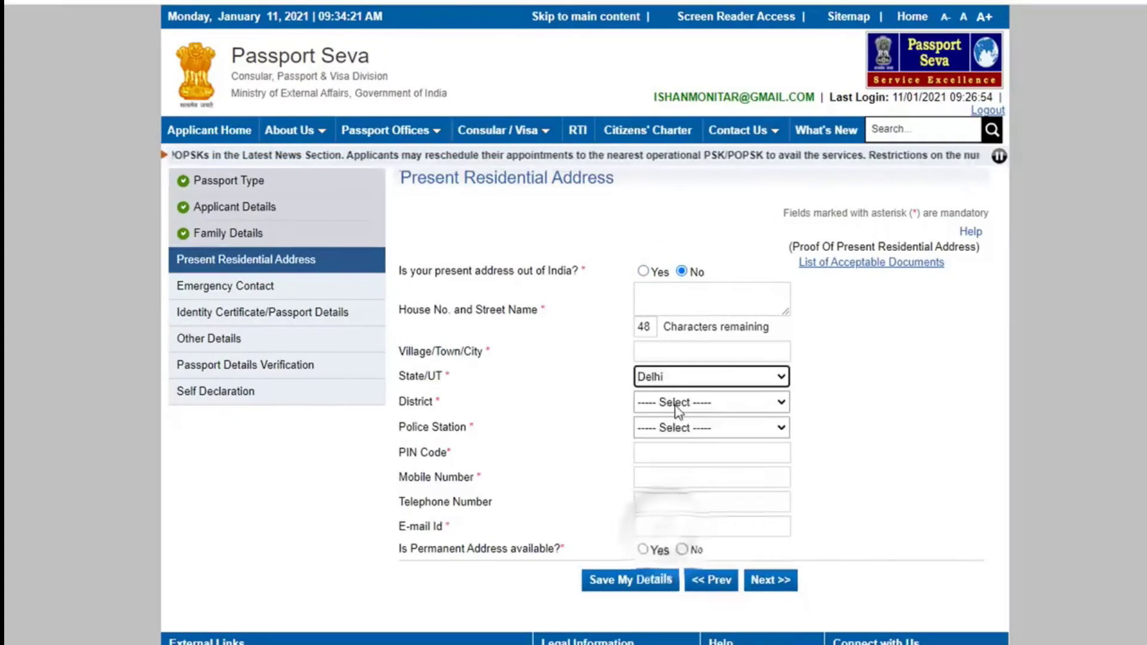
click(711, 403)
click(695, 619)
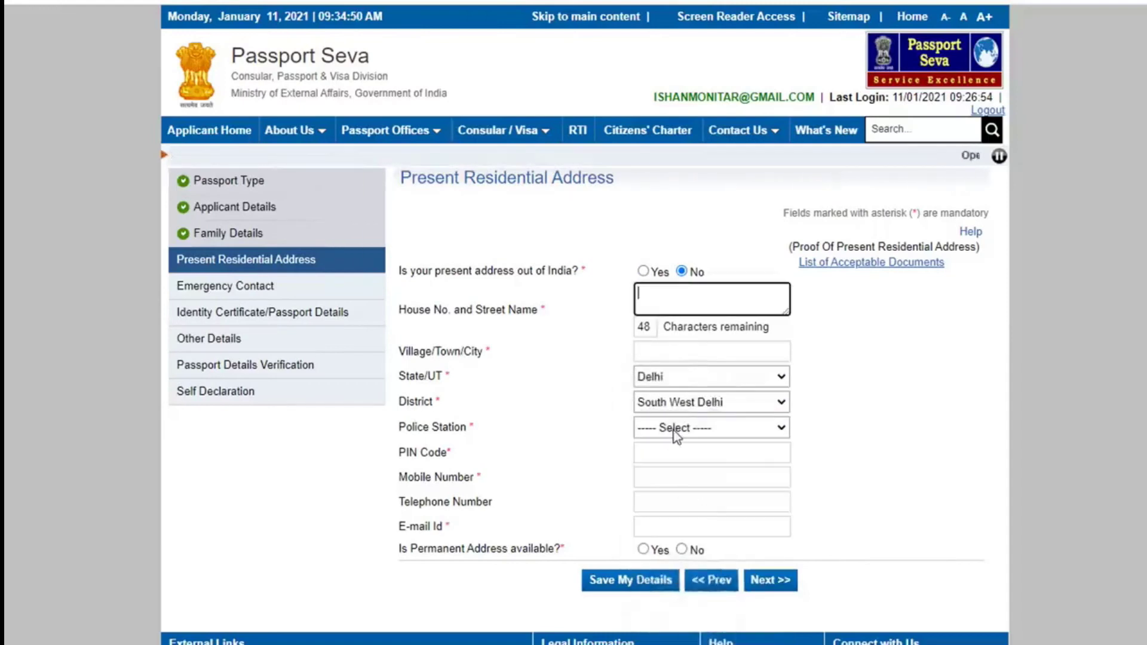
click(674, 428)
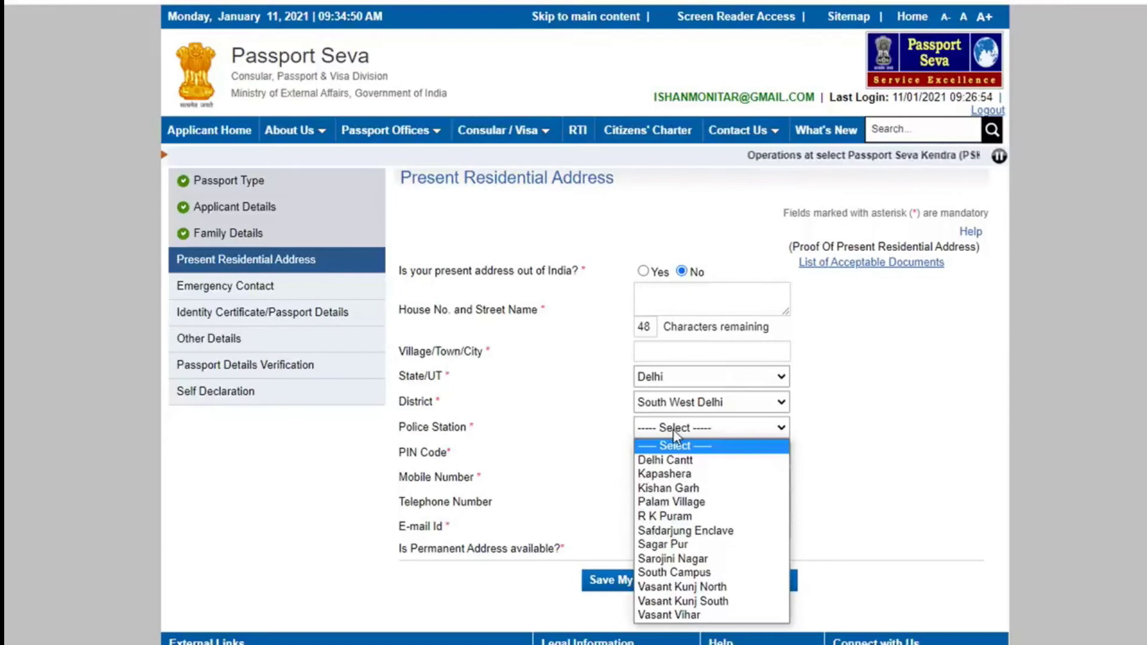
click(665, 473)
click(654, 452)
text(110025)
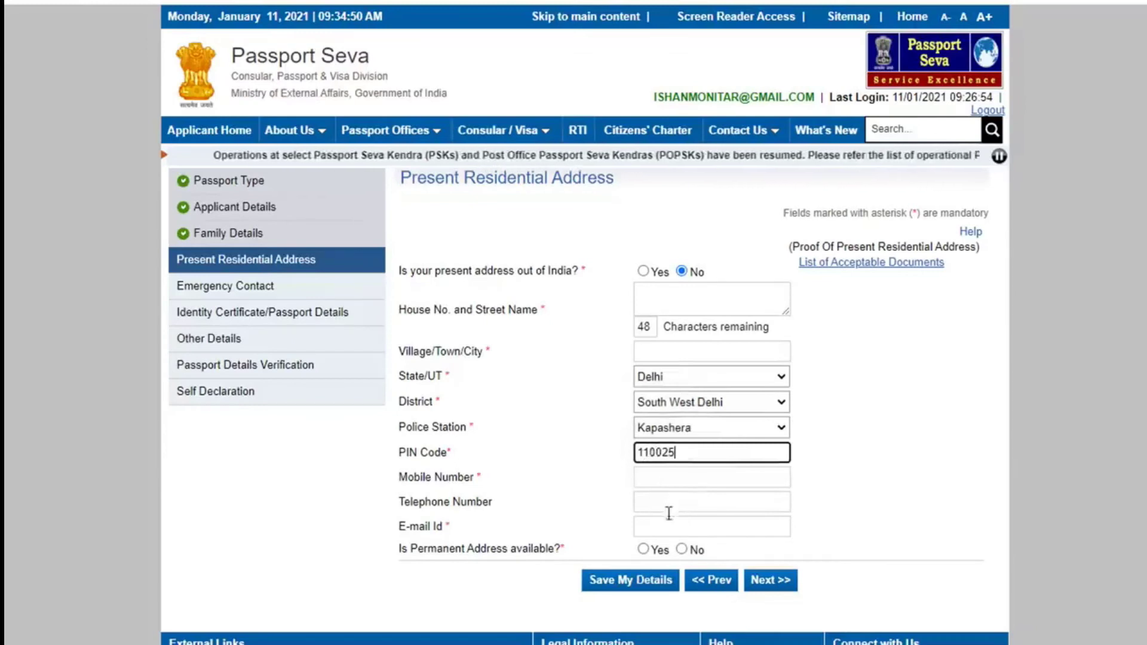
Declare a permanent address available and same as present address, then save the address.
click(681, 549)
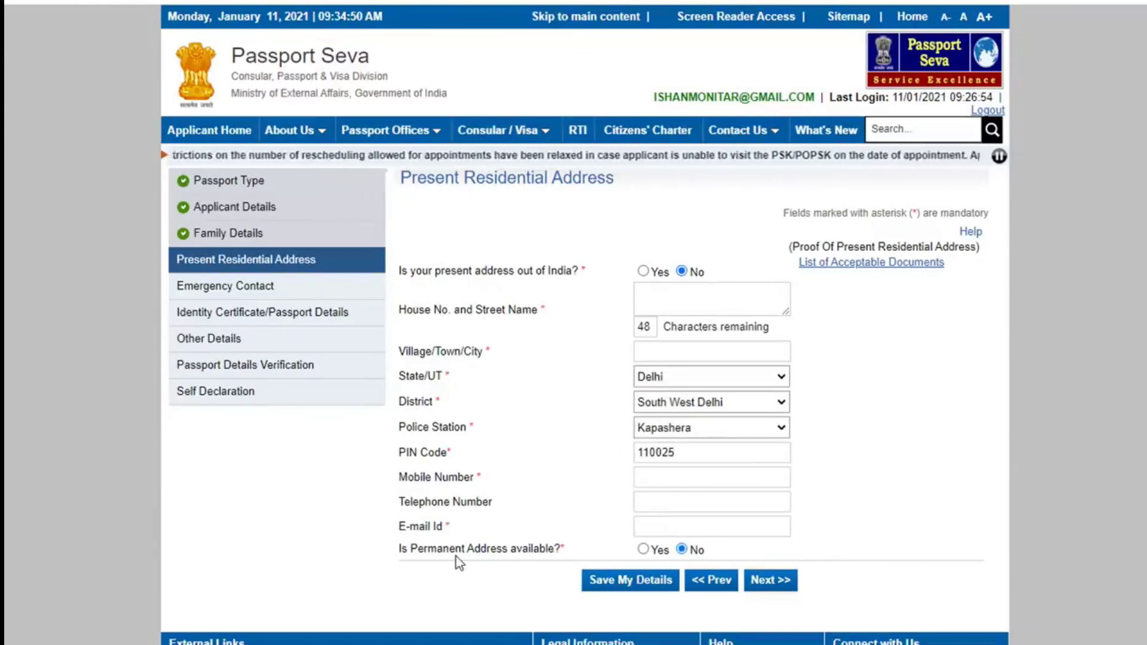
click(644, 549)
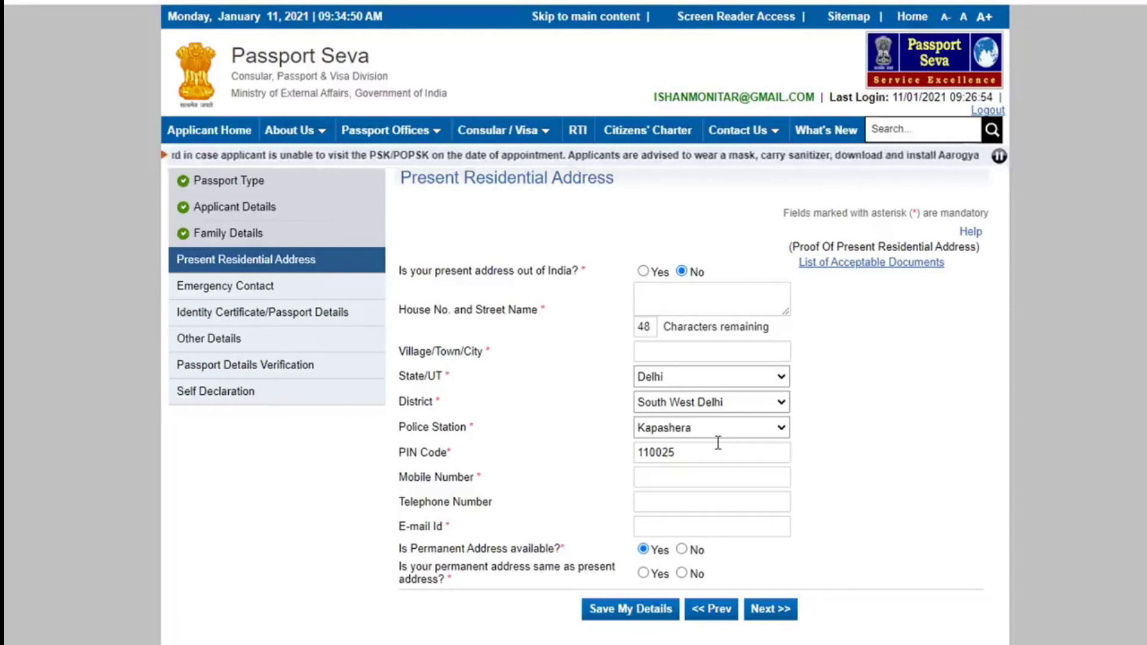
click(644, 574)
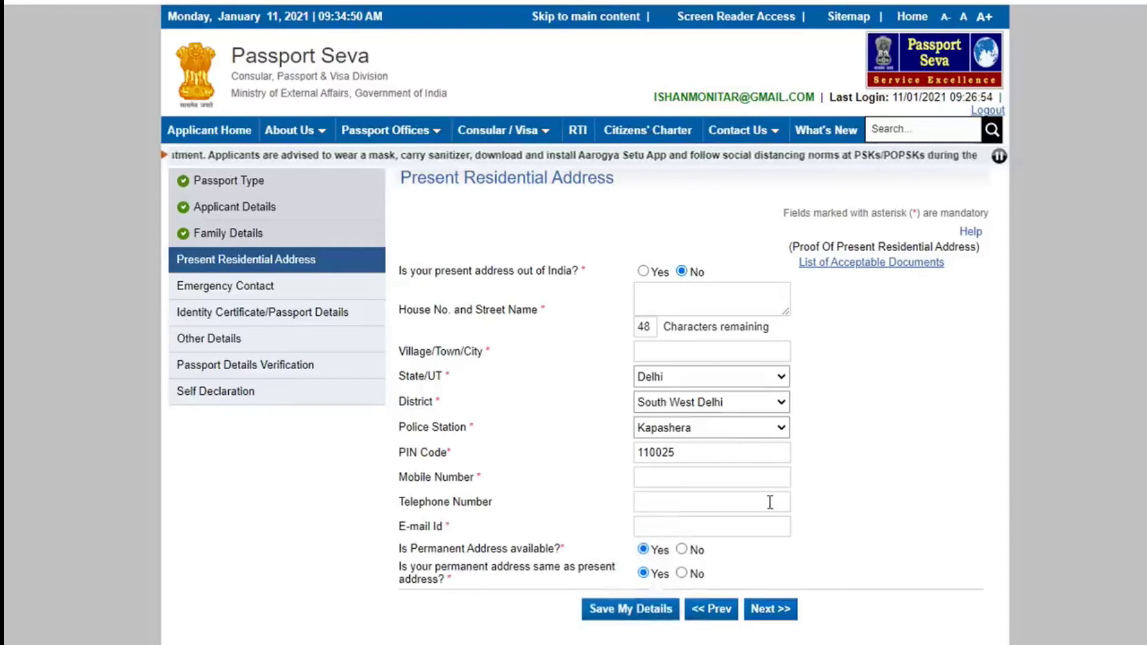
click(682, 574)
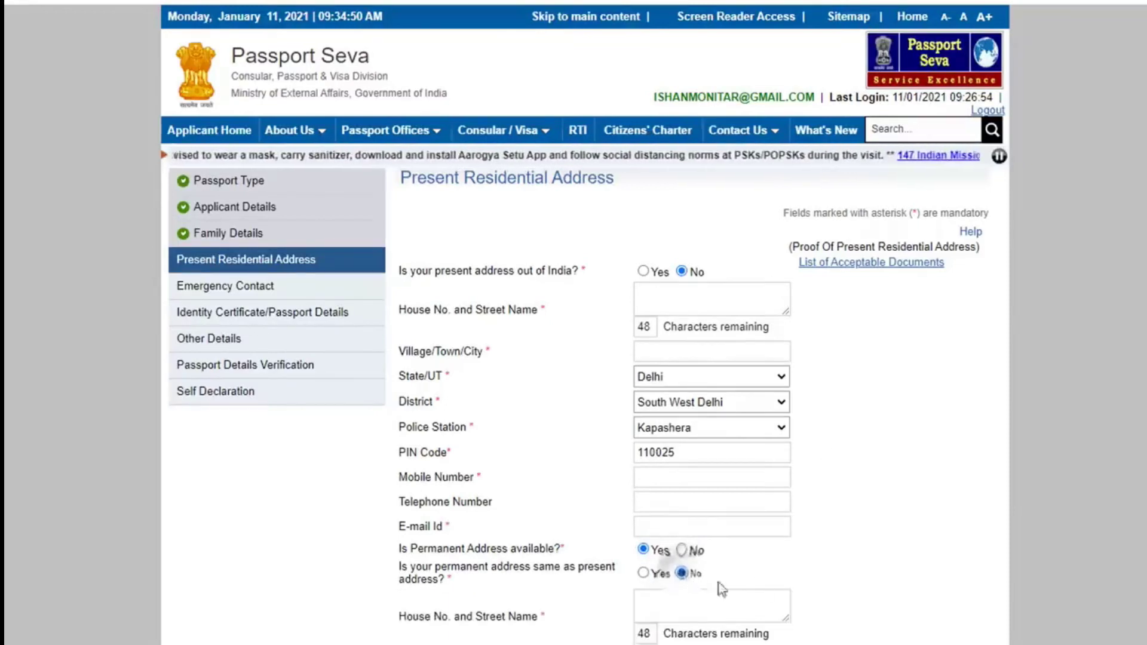
scroll(764, 590, down, 3)
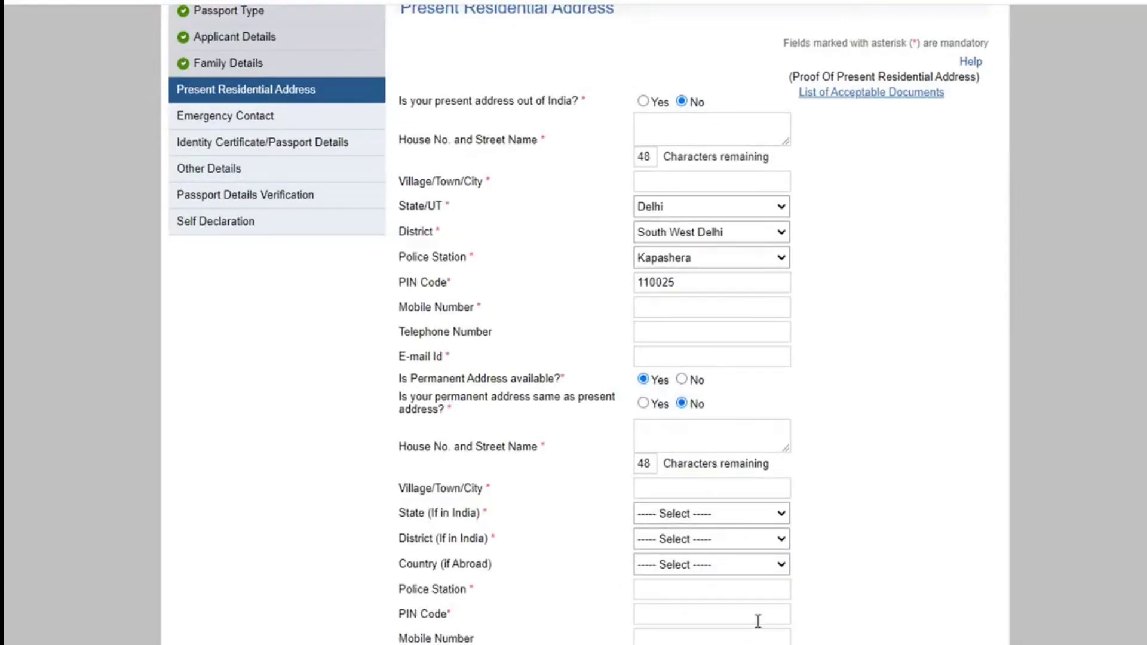
click(642, 403)
click(769, 464)
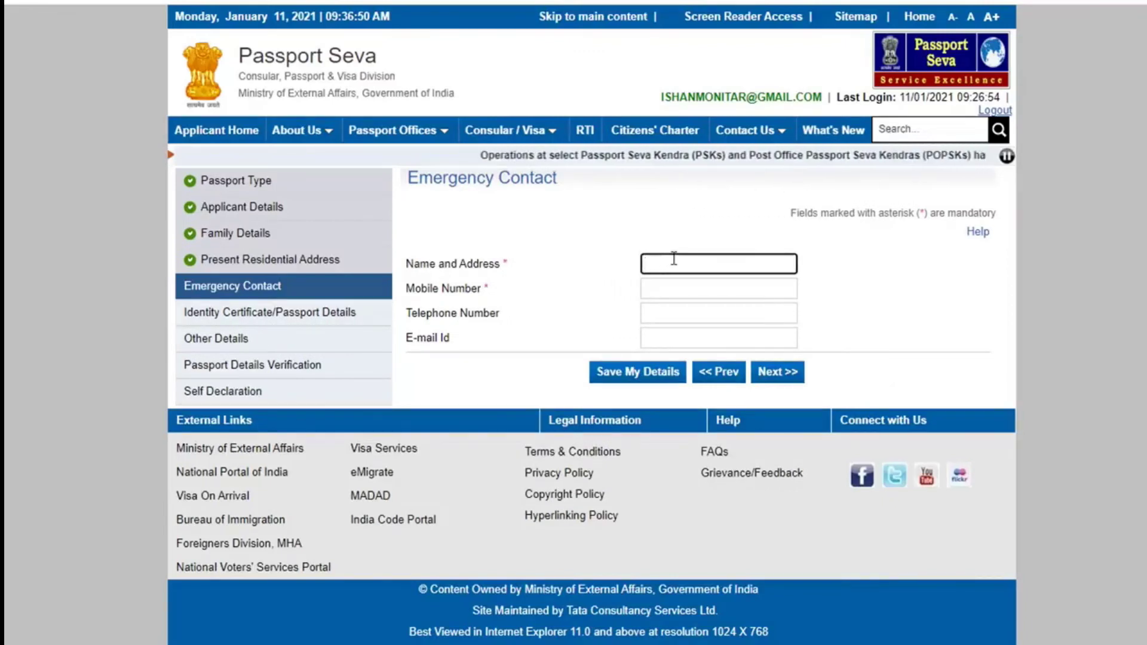
Move to the emergency contact's mobile number field.
click(666, 288)
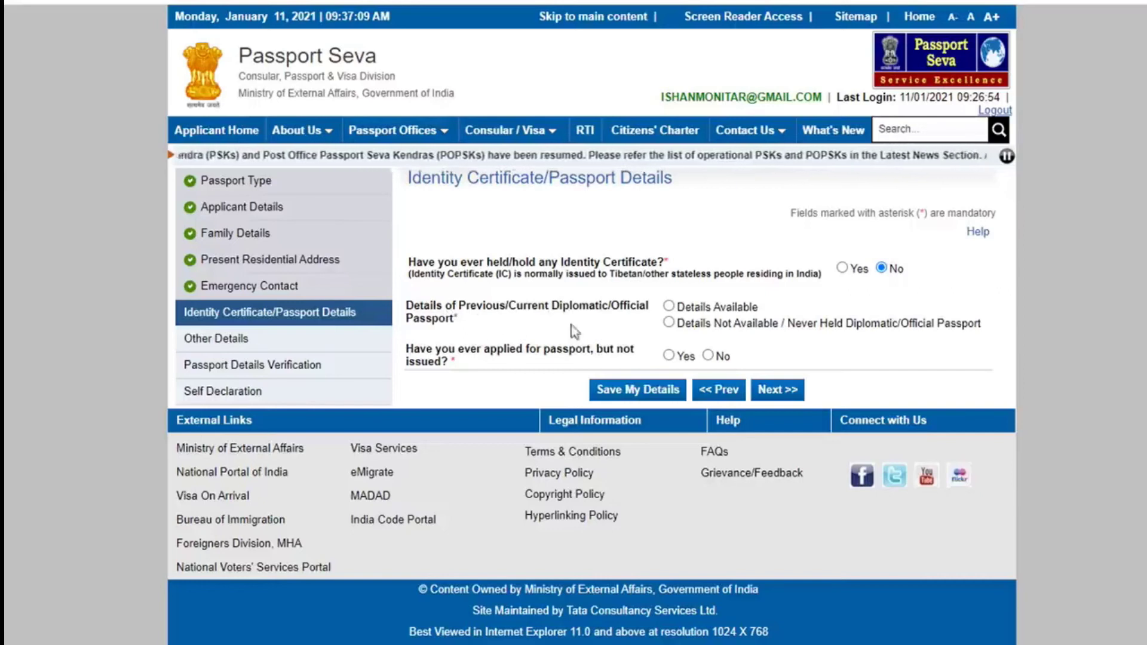
Answer No to holding a diplomatic passport and to applied-but-not-issued, then save.
click(670, 324)
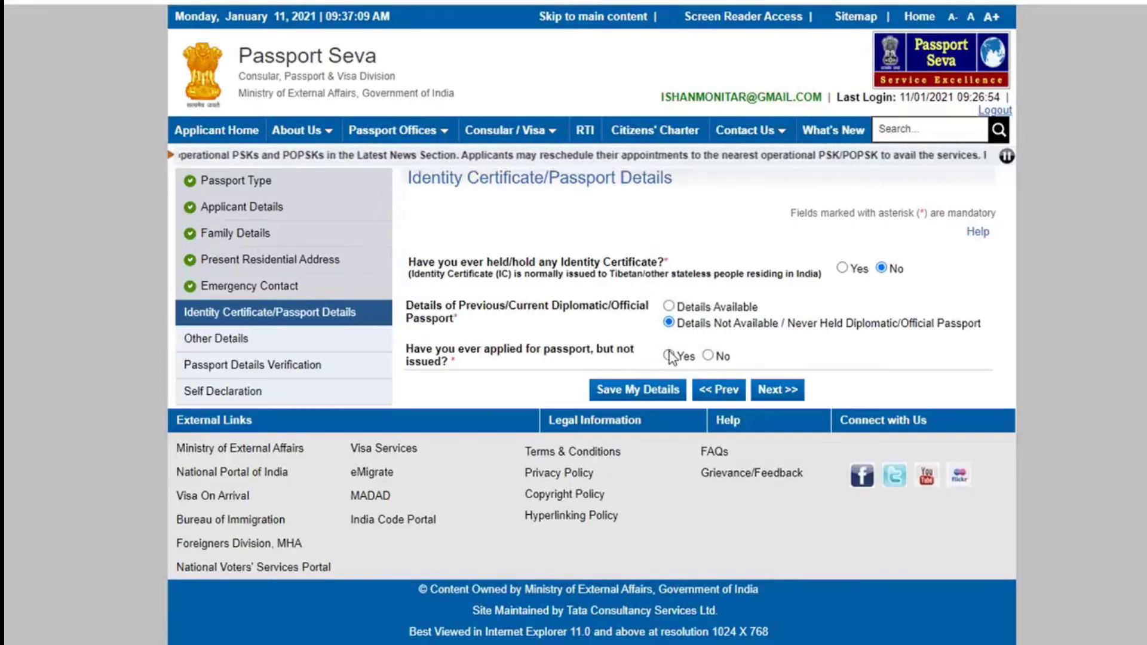
click(708, 357)
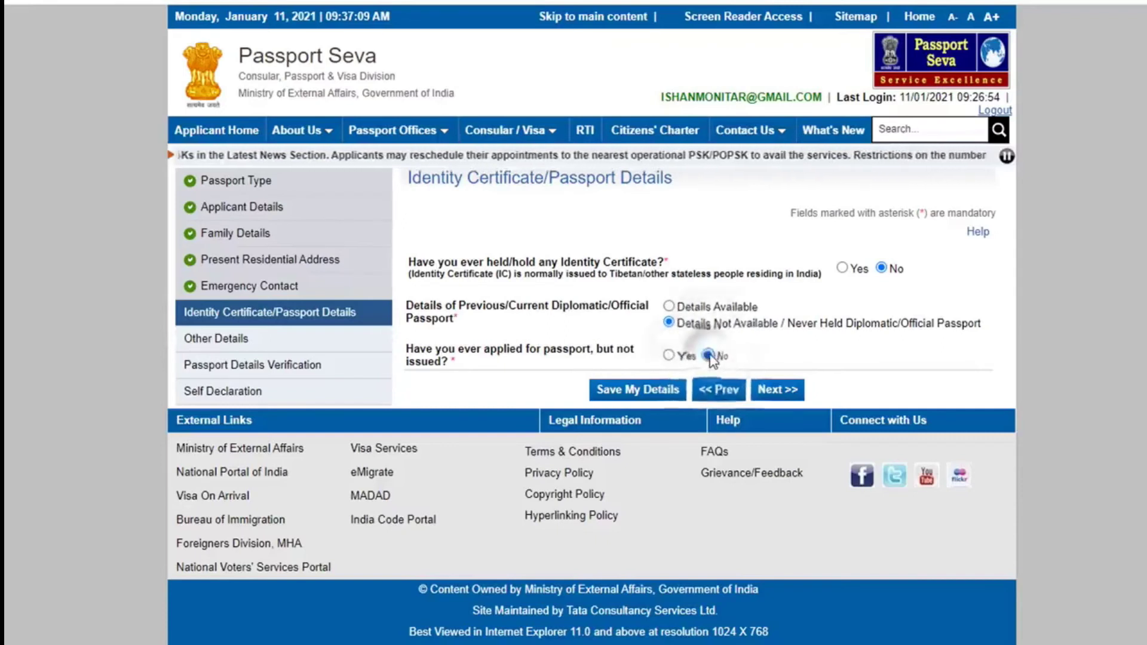
click(784, 392)
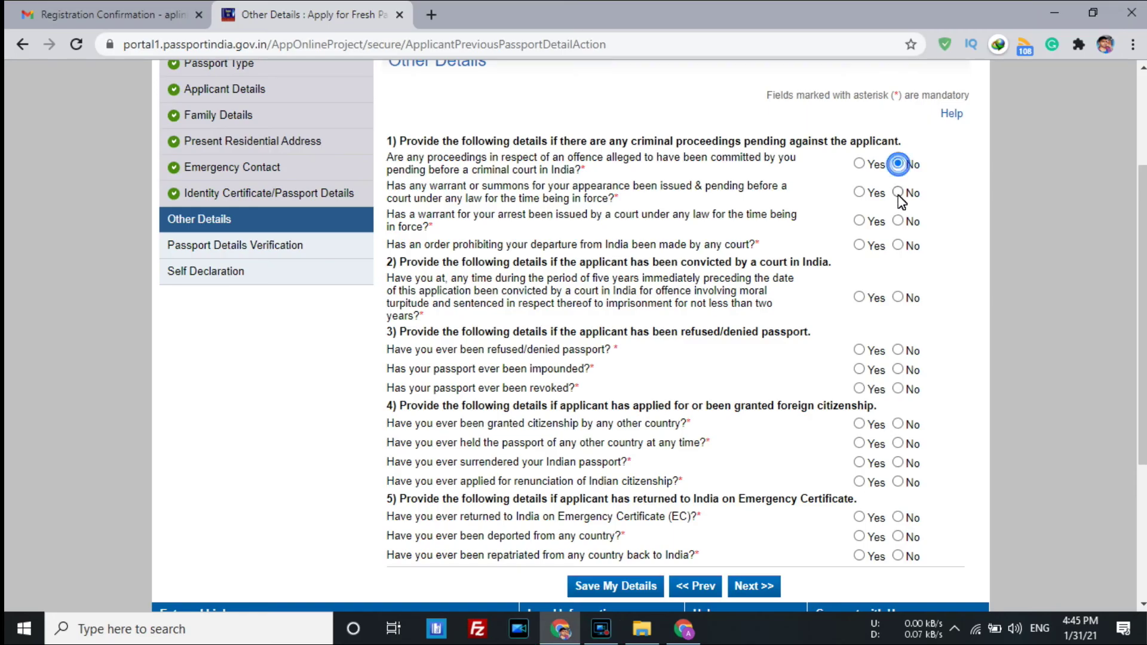
Answer No to every Other Details question and continue to the passport preview.
click(901, 225)
click(901, 246)
click(900, 298)
click(899, 350)
click(899, 371)
click(898, 389)
click(898, 424)
click(898, 443)
click(898, 463)
click(900, 482)
scroll(912, 486, down, 2)
click(898, 434)
click(898, 453)
click(898, 472)
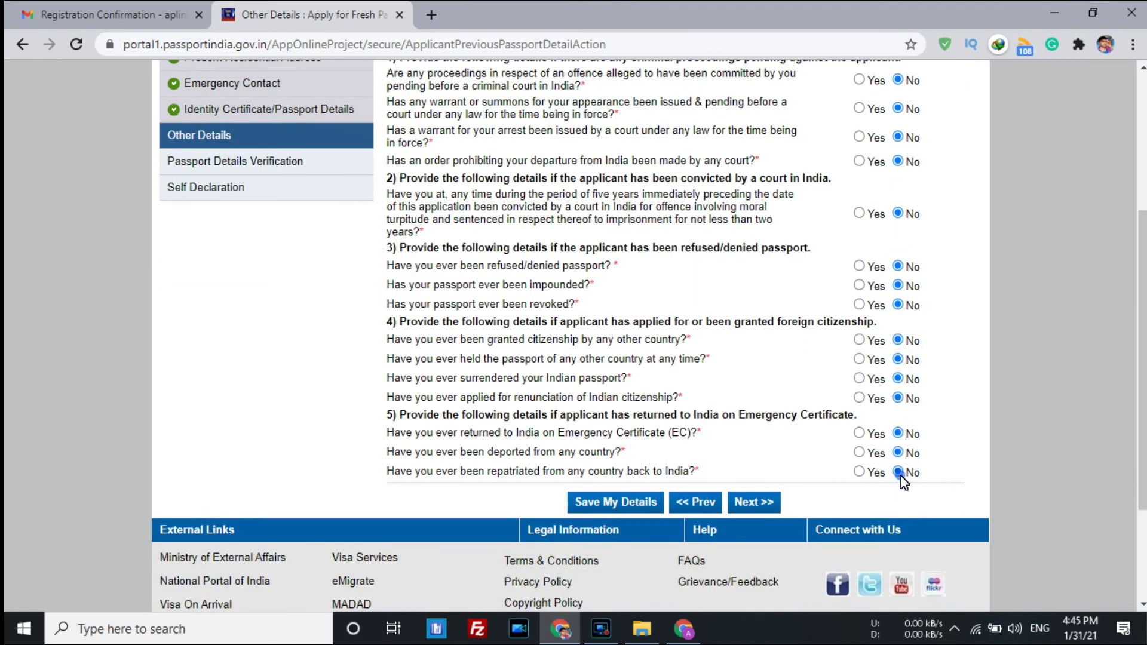
scroll(822, 486, down, 2)
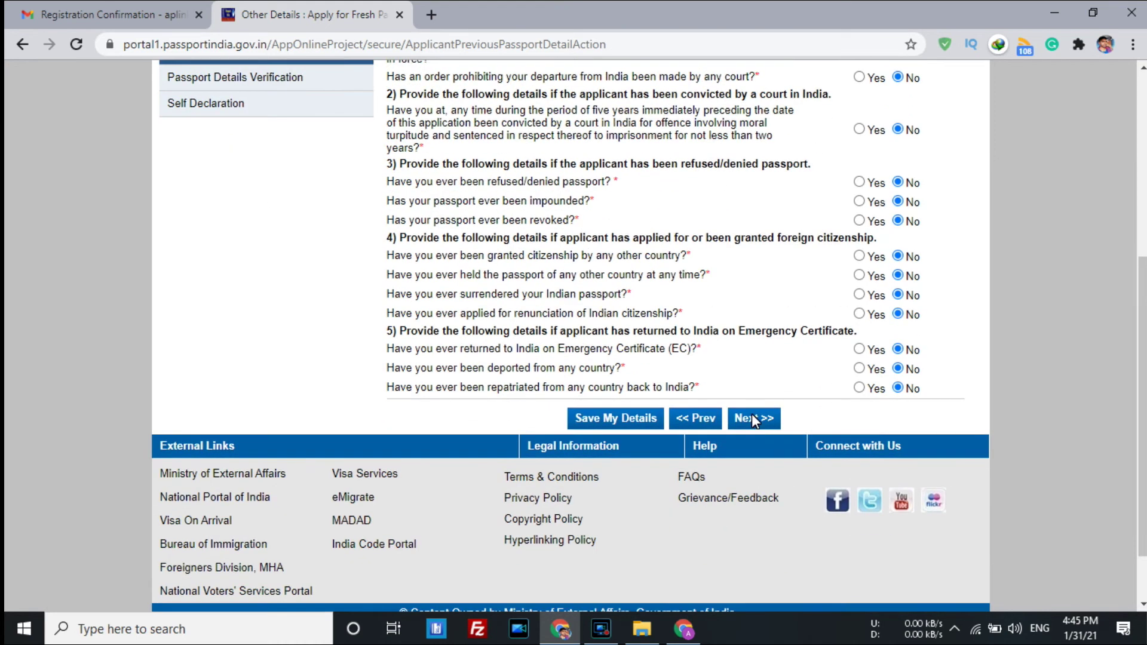
click(820, 489)
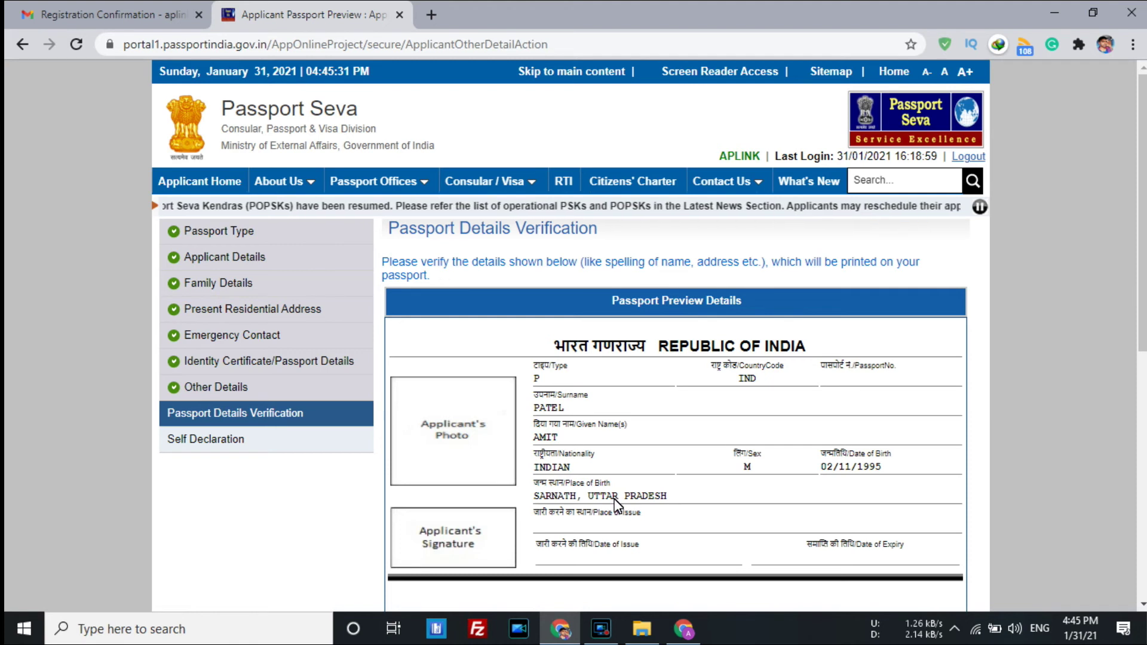
Review the Passport Preview Details and continue to the Self Declaration page.
scroll(617, 502, down, 3)
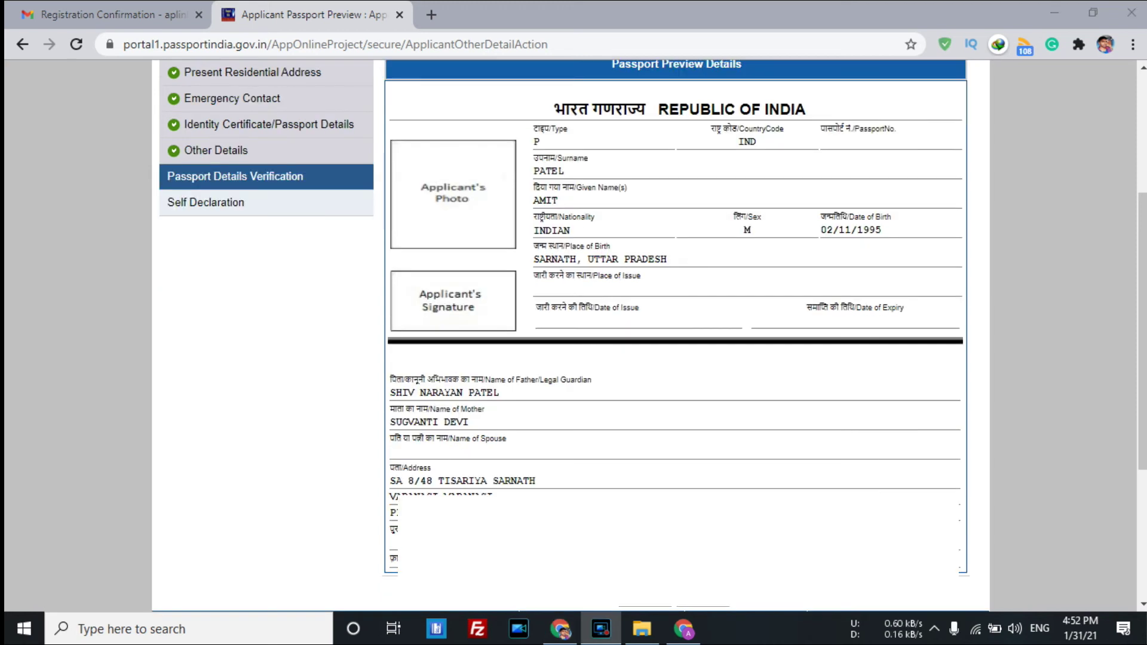
scroll(684, 519, down, 2)
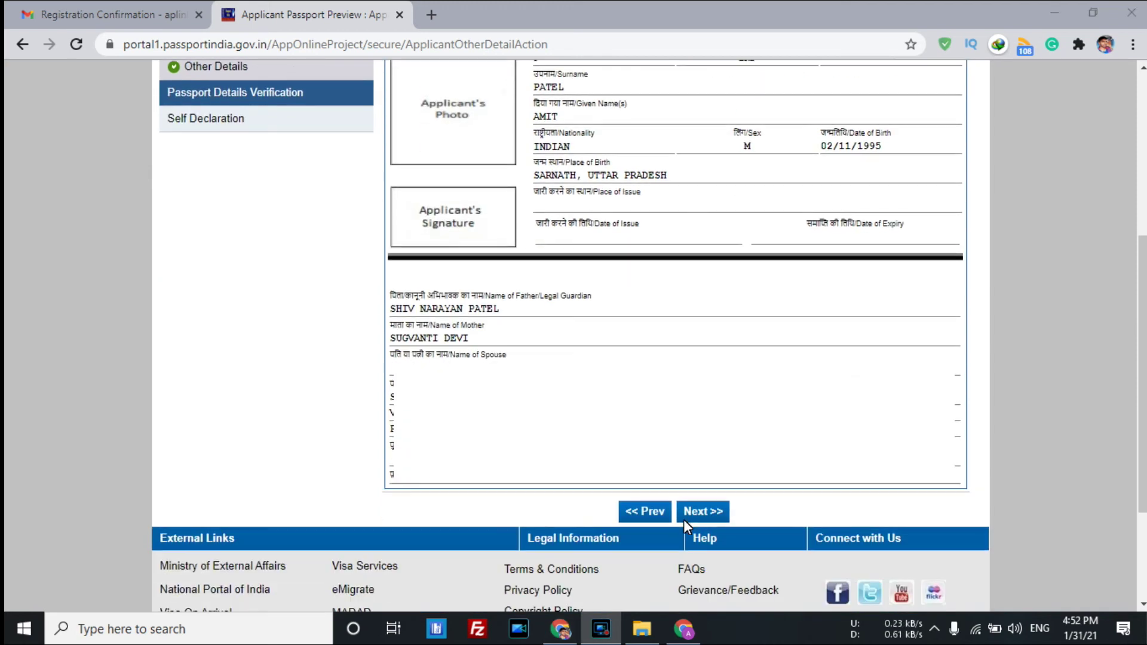
click(712, 511)
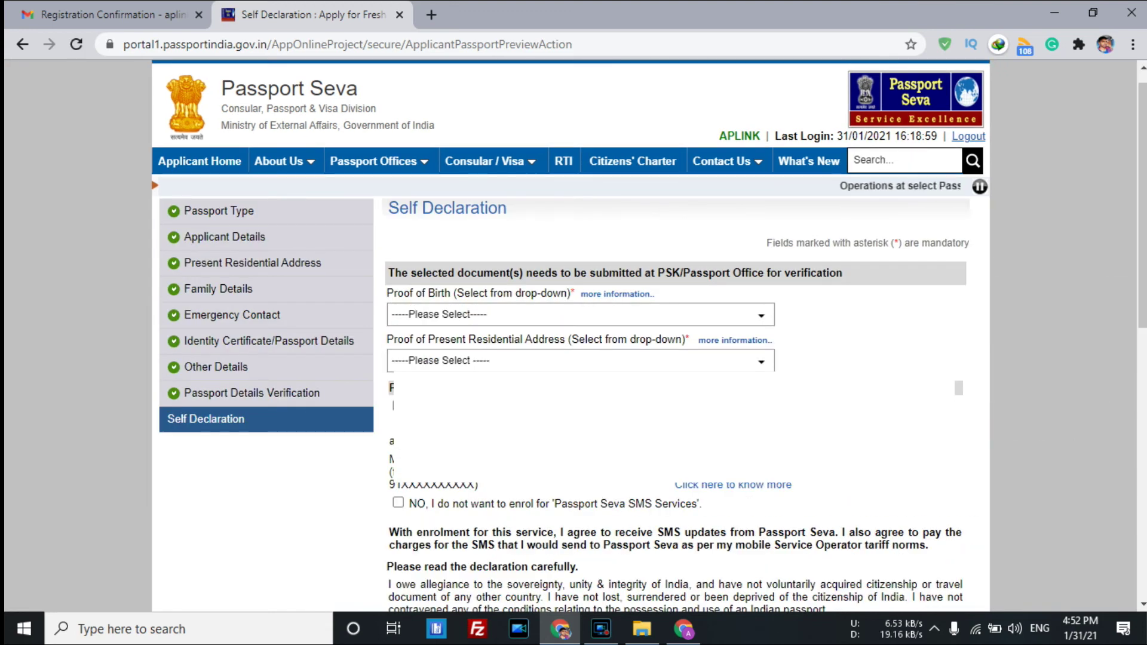
Choose Aadhaar Card/E-Aadhaar for birth proof, Aadhaar Card (Address Proof) for address, and enrol in SMS Services.
click(481, 317)
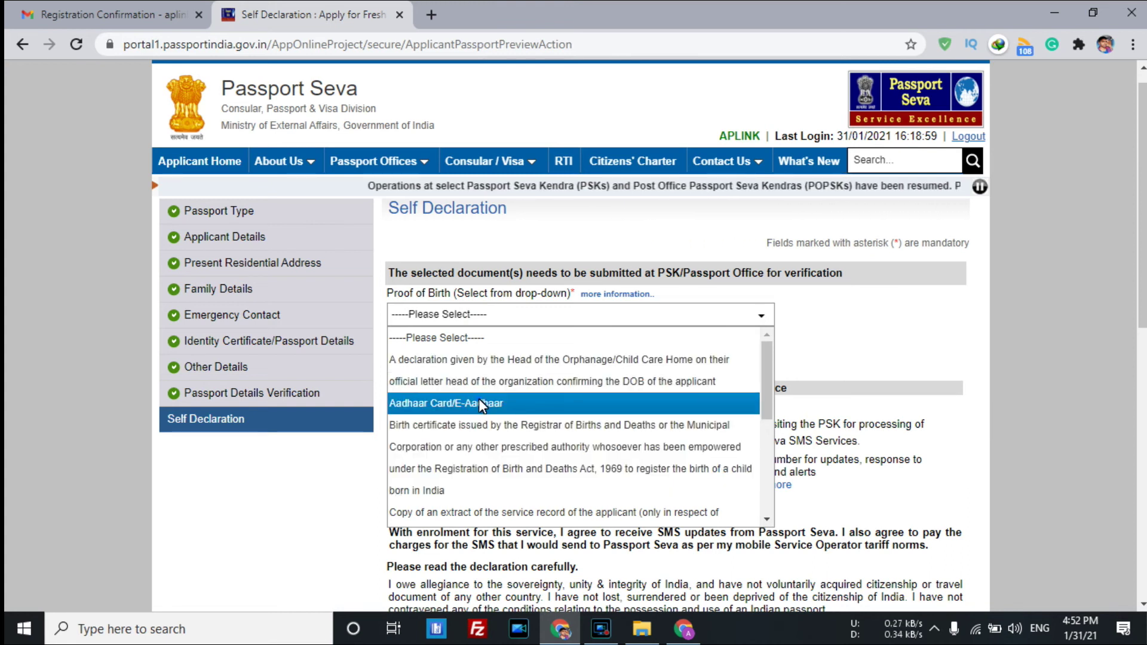
click(479, 402)
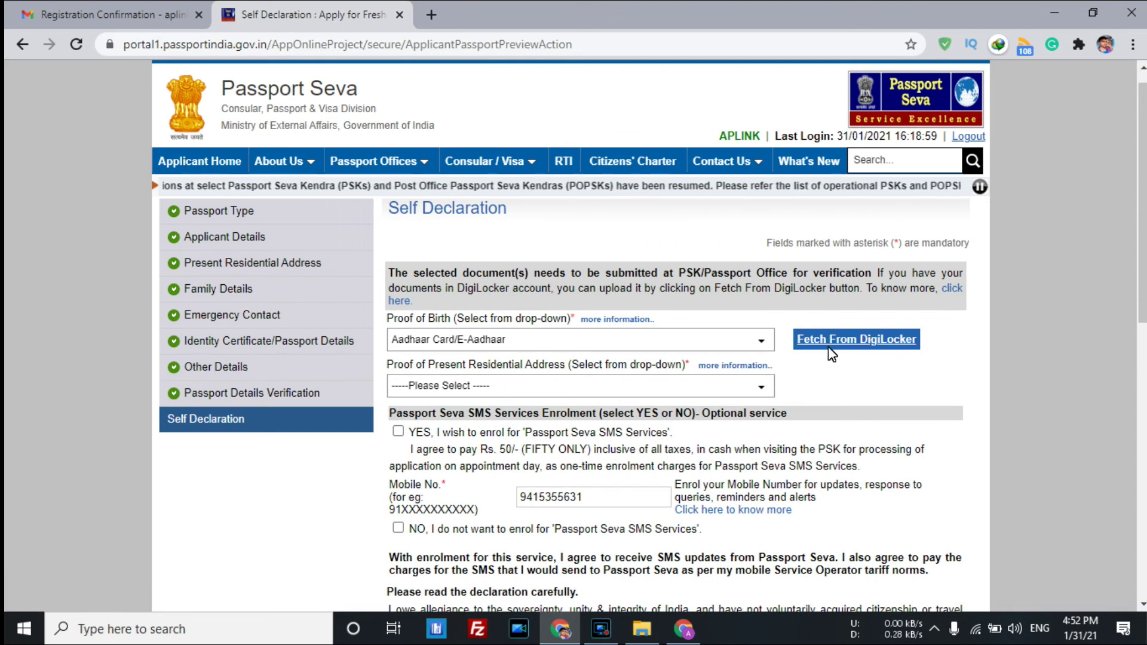
click(453, 394)
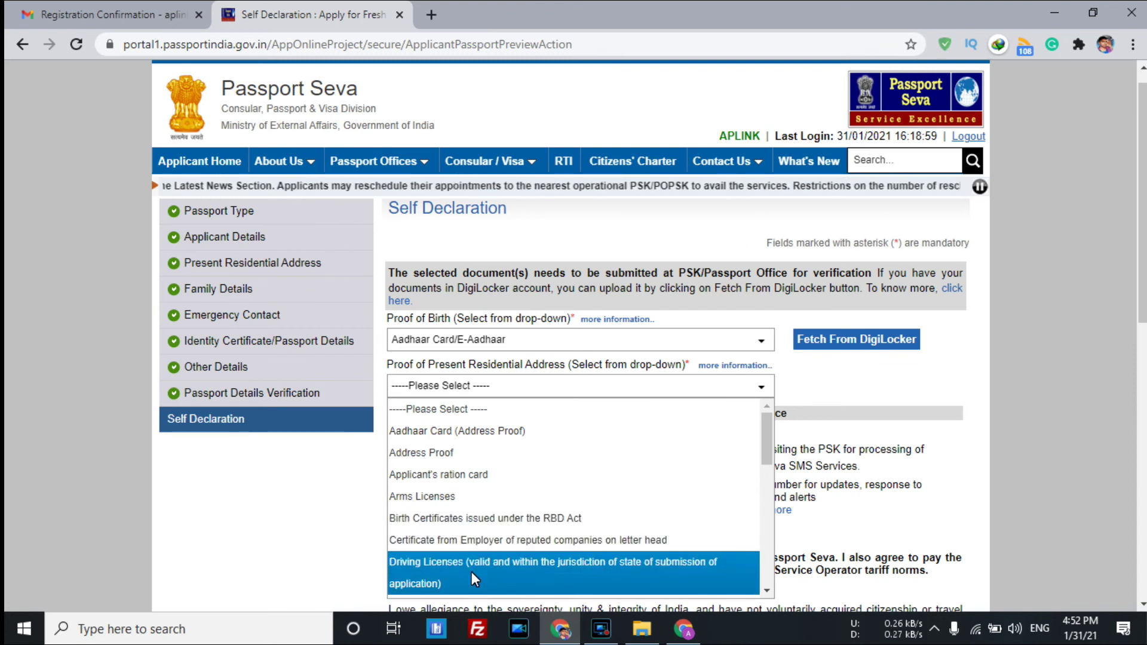
click(497, 432)
scroll(518, 472, down, 1)
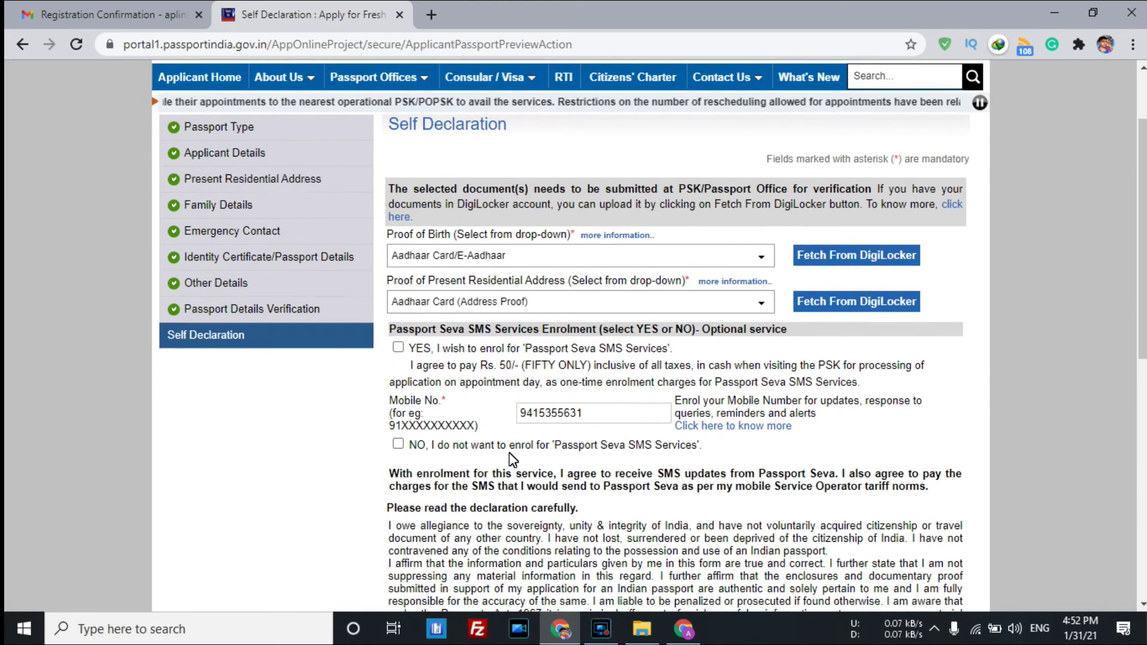
click(398, 348)
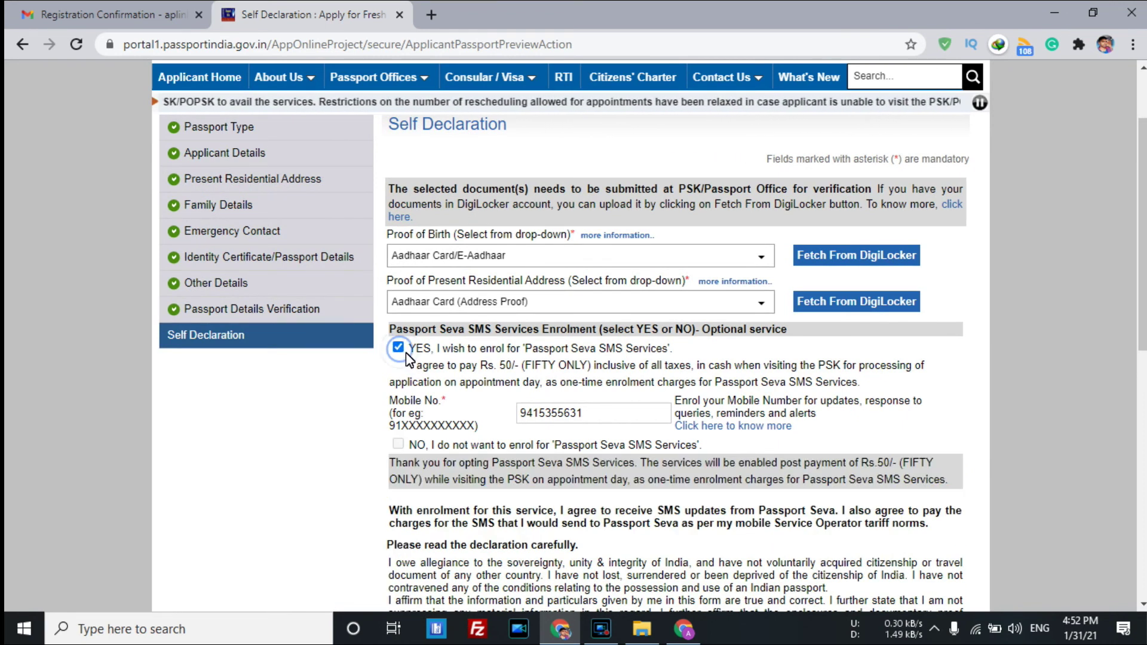
scroll(424, 429, down, 4)
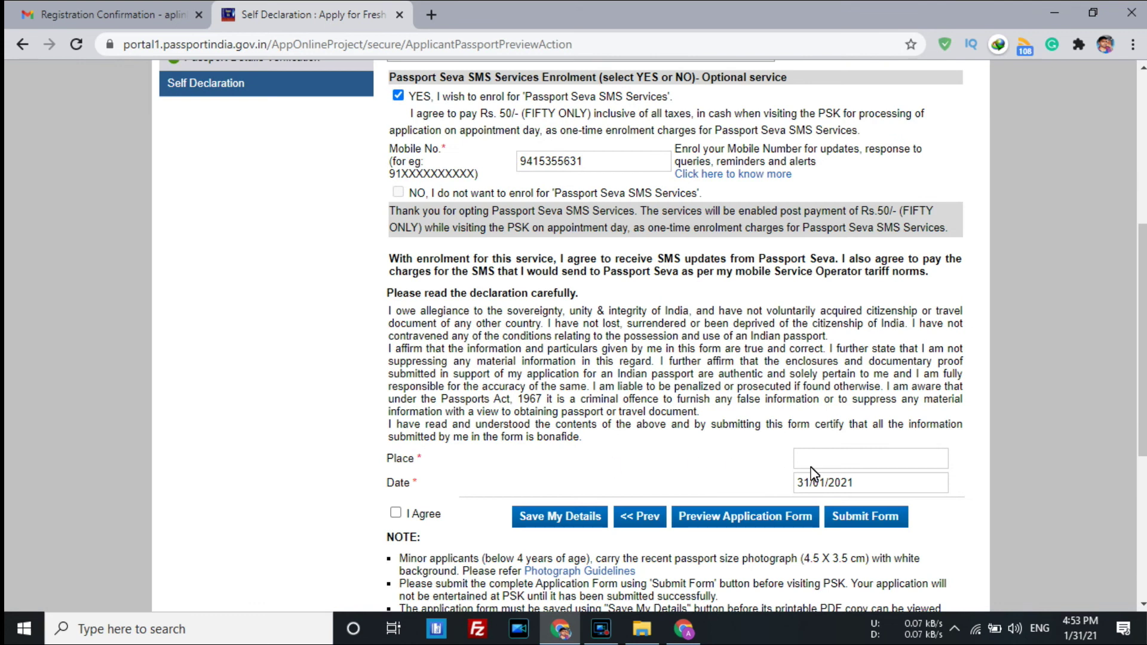
Fill the self declaration with Place VARANASI and today's date, 31/01/2021.
click(854, 469)
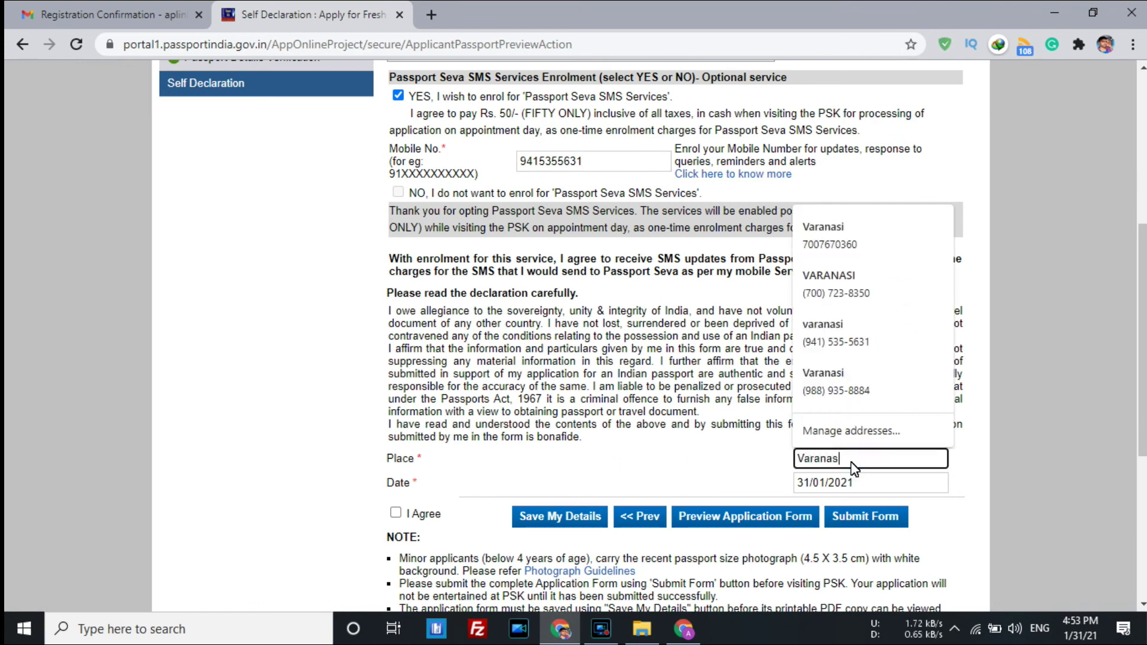
key(Tab)
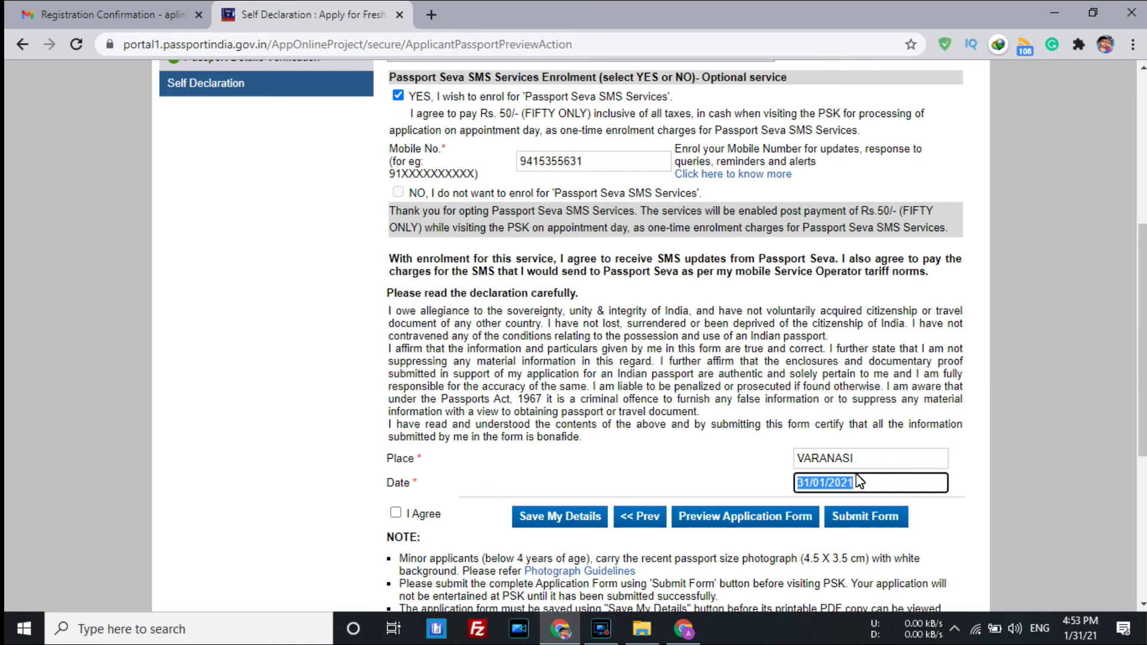
click(708, 485)
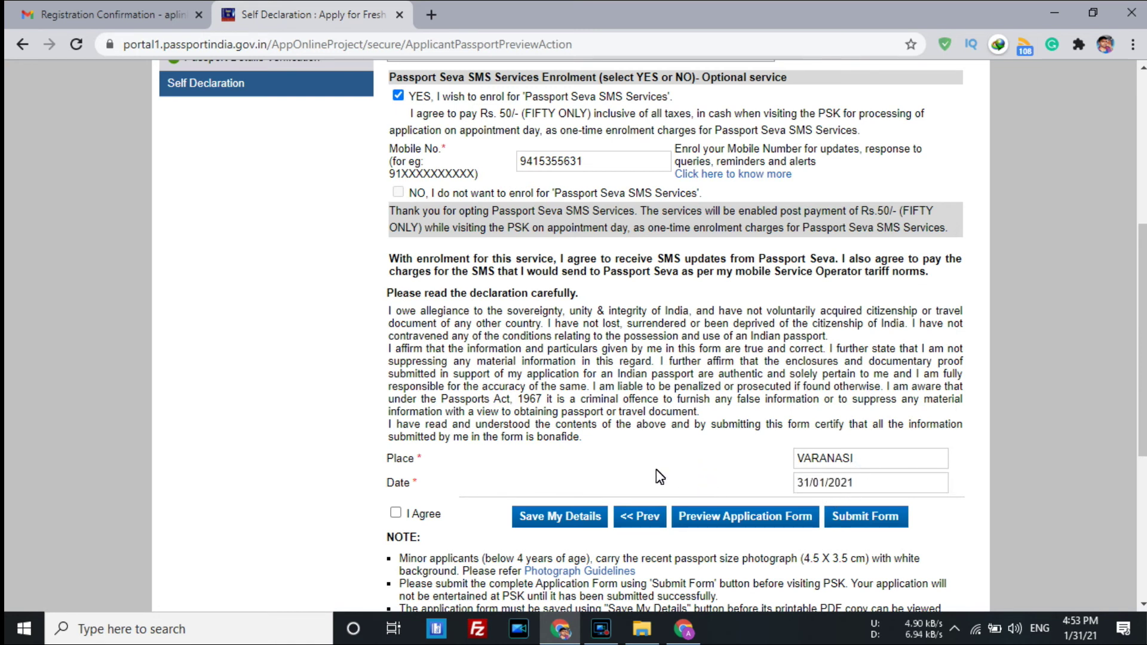
Leave I Agree ticked and submit the fresh passport application form.
scroll(652, 475, down, 1)
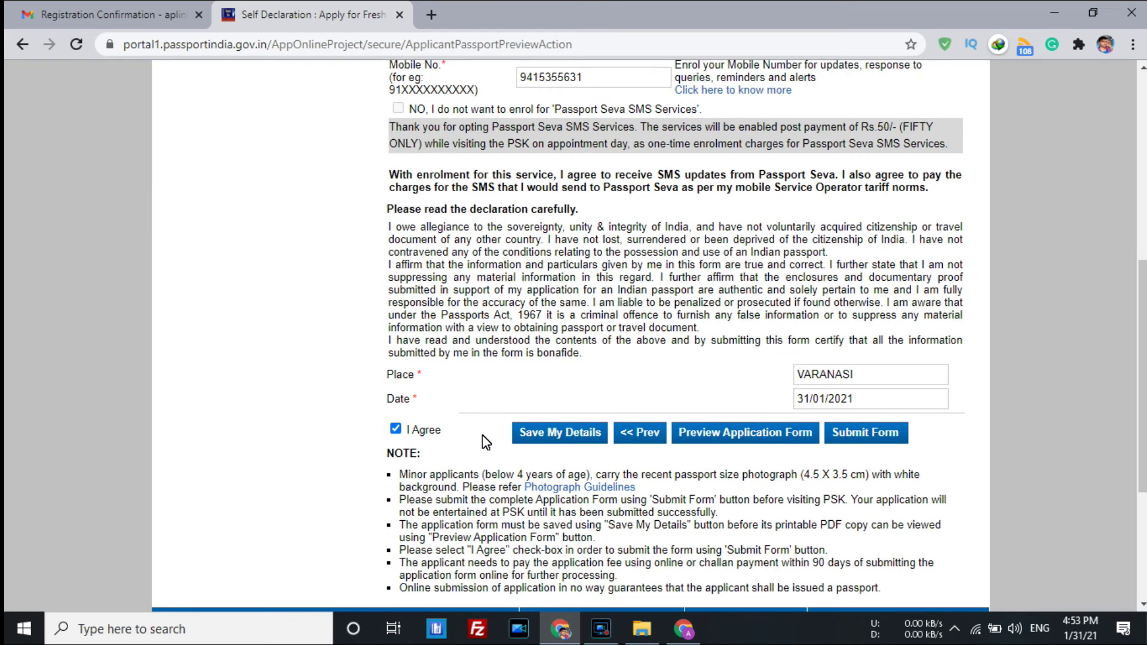
scroll(888, 431, down, 3)
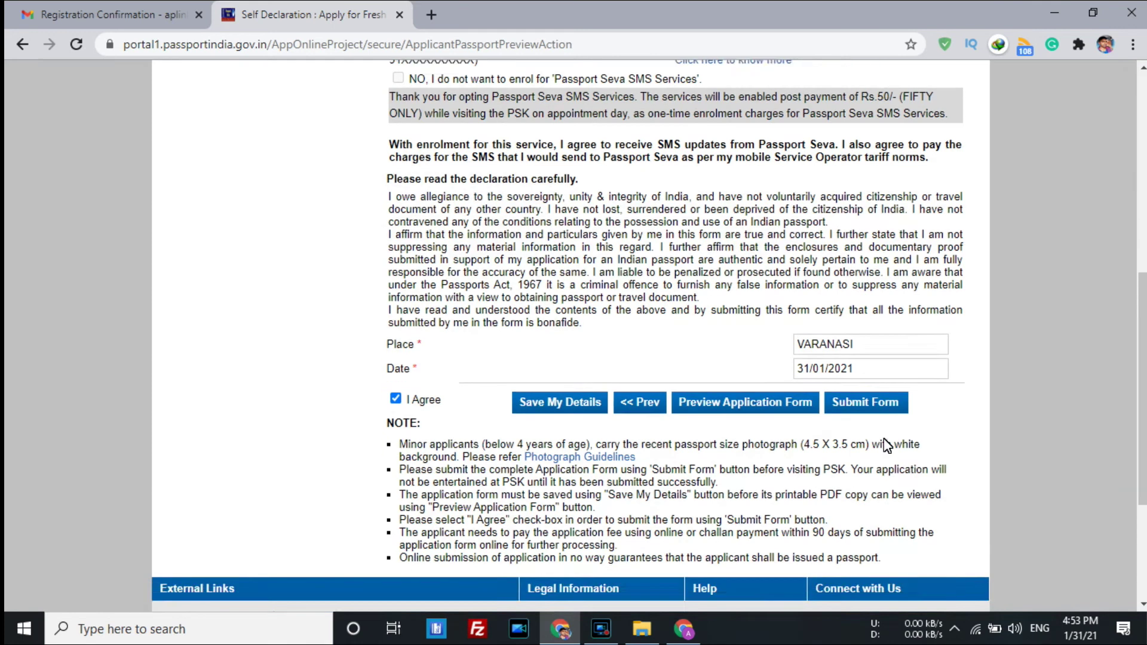
scroll(855, 309, up, 2)
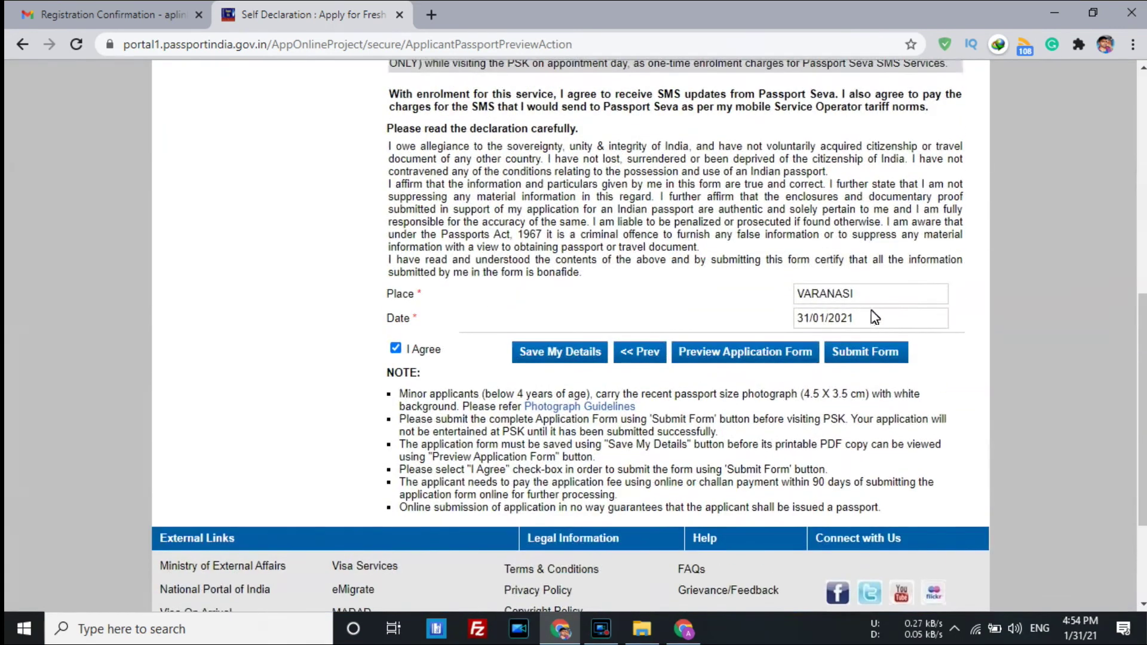
click(862, 351)
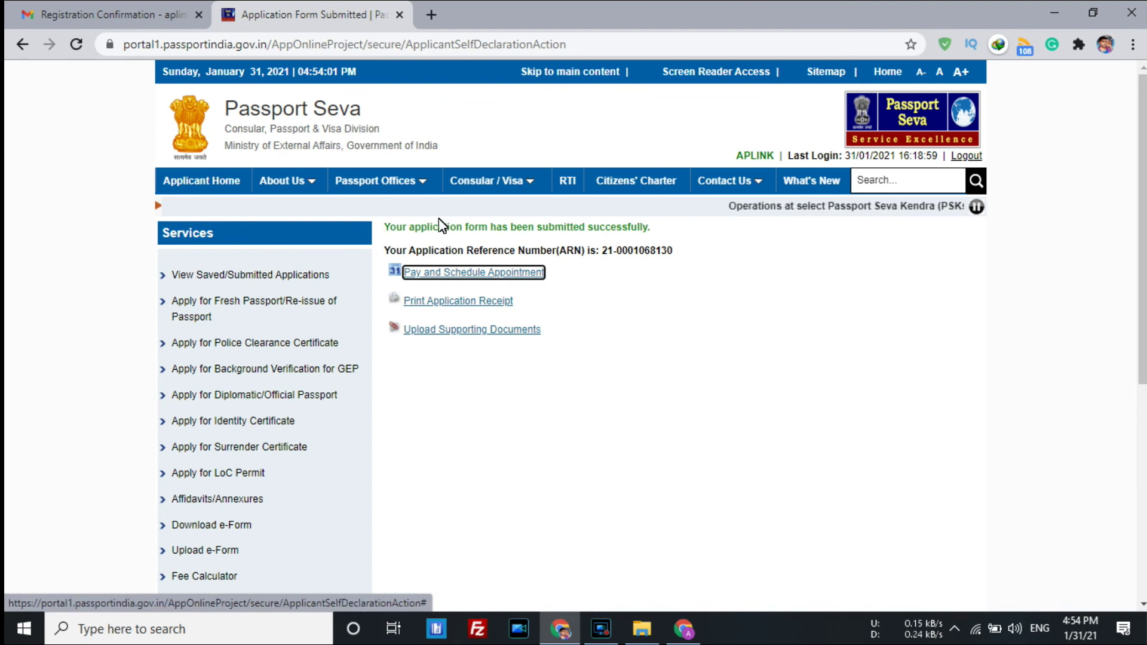
Note the success message and Application Reference Number, then go to Pay and Schedule Appointment.
drag(413, 228, 662, 229)
click(665, 228)
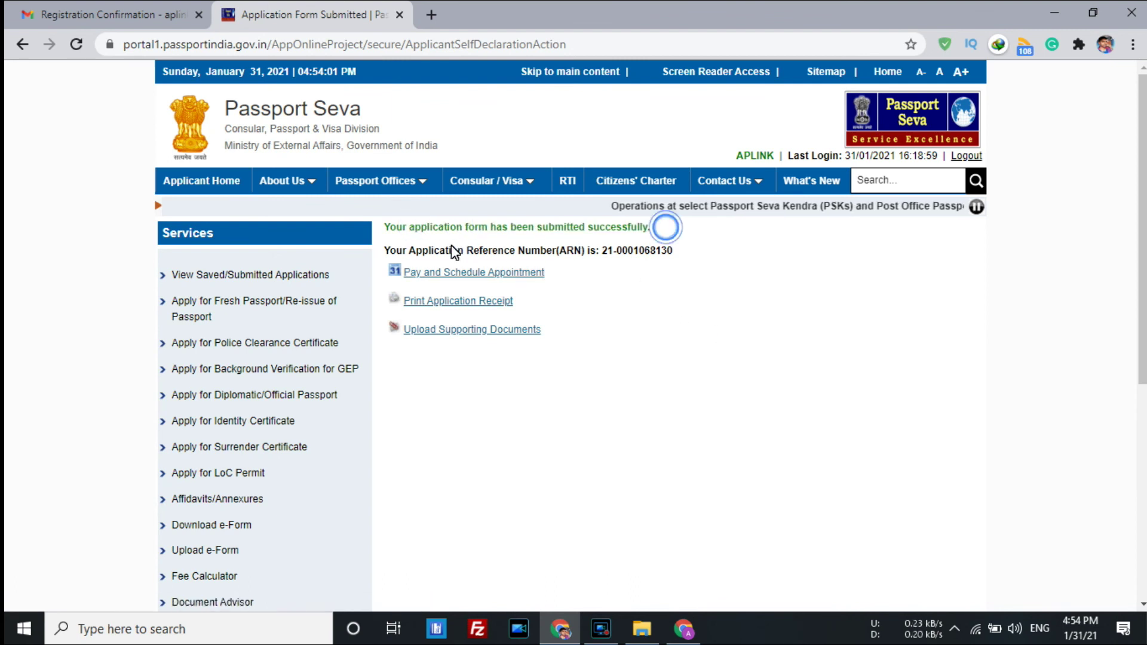
drag(570, 248, 679, 254)
click(697, 250)
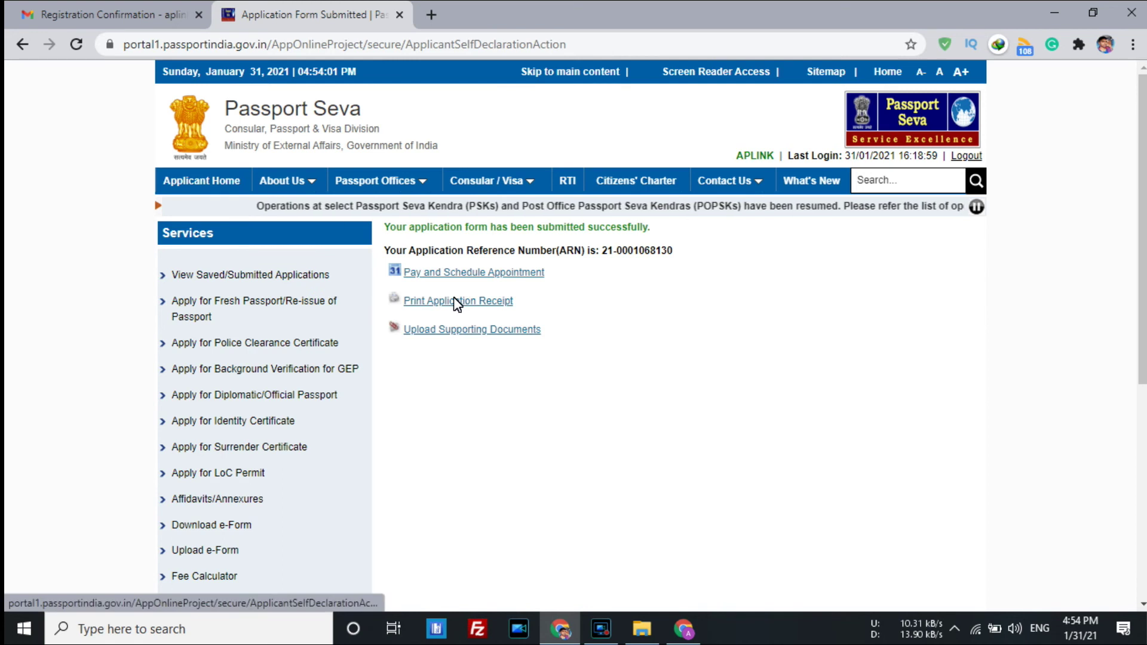
click(472, 273)
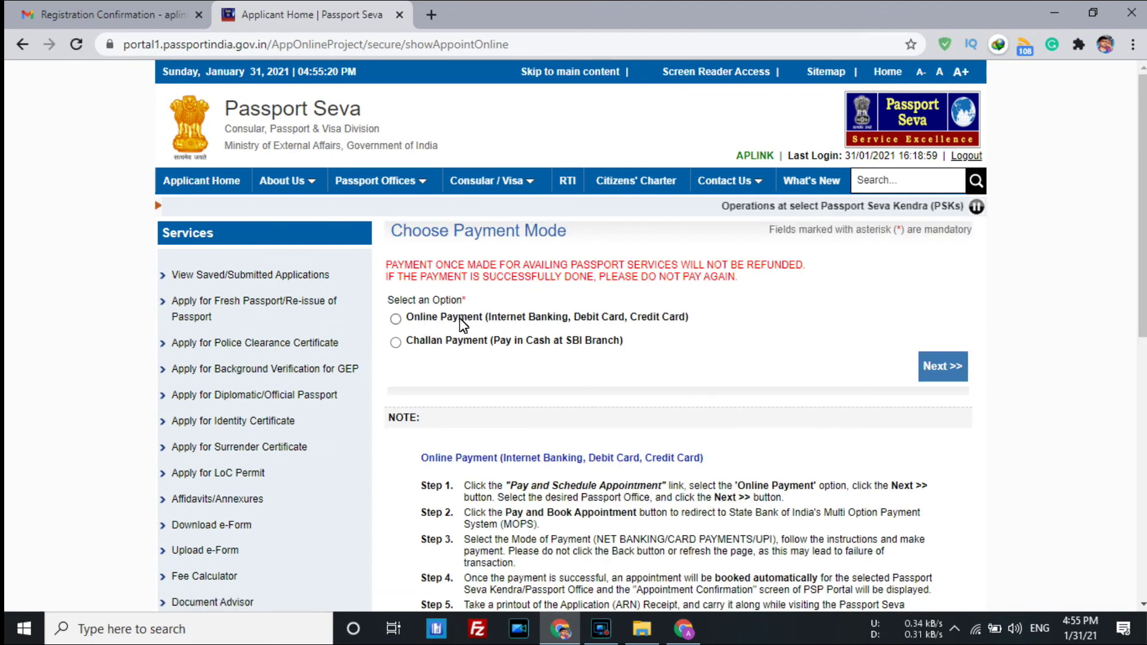
Choose Online Payment and continue to the appointment availability listing for Varanasi.
click(645, 323)
click(942, 361)
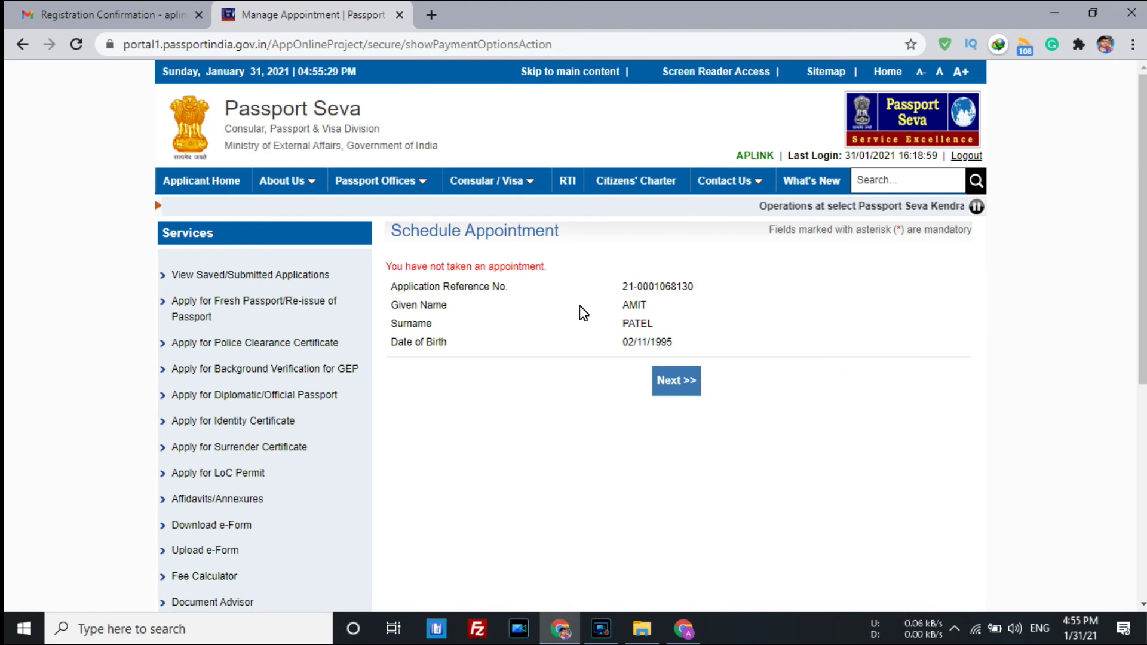
click(675, 380)
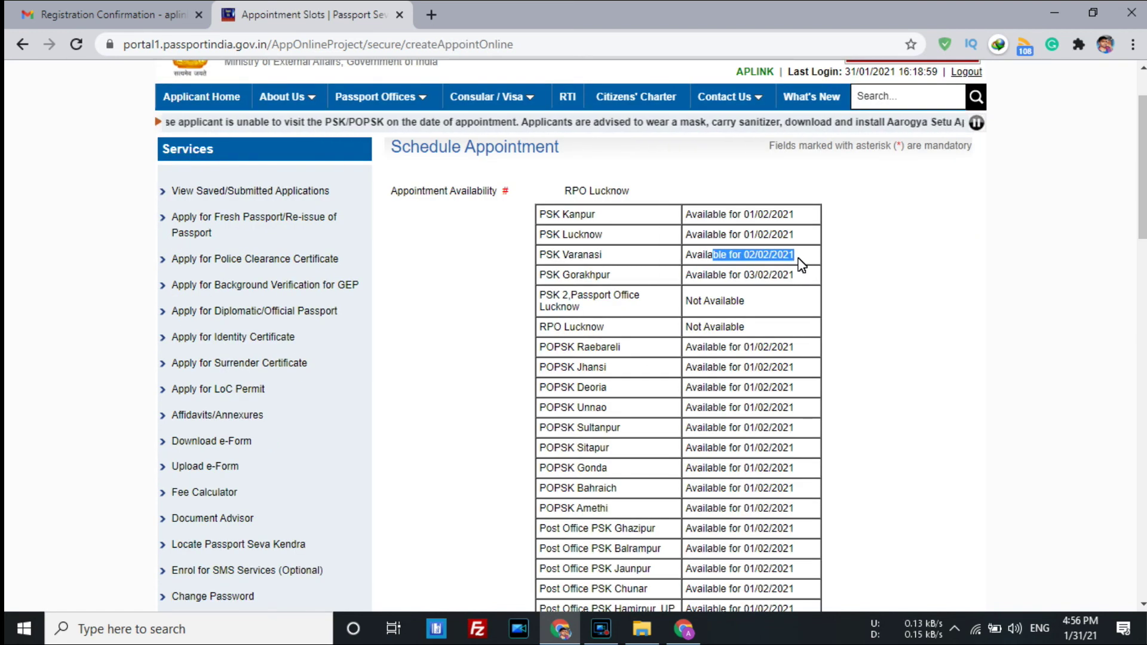
click(801, 260)
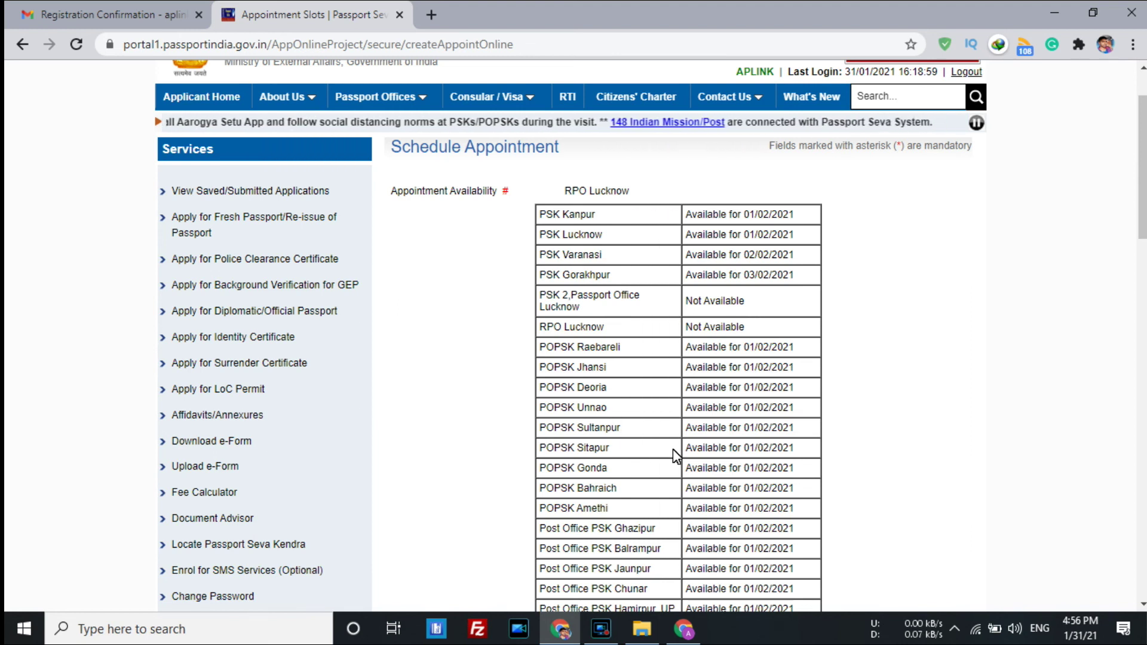
Review the PSK Varanasi centre and its address in the listing.
scroll(672, 449, down, 15)
scroll(672, 449, down, 3)
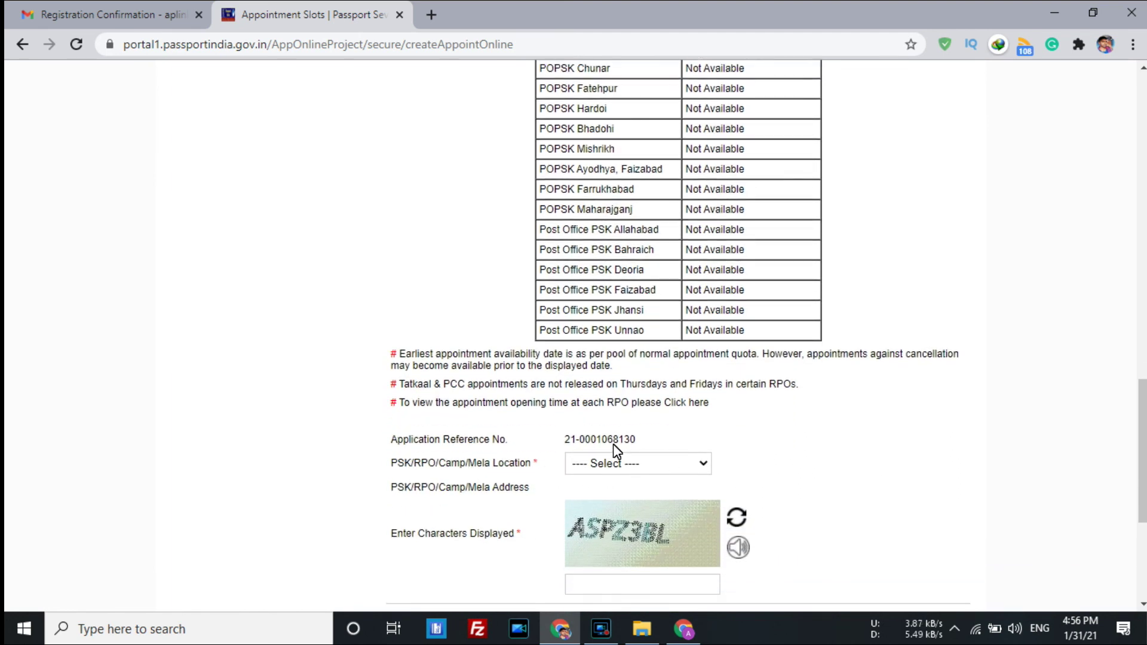
scroll(770, 421, down, 2)
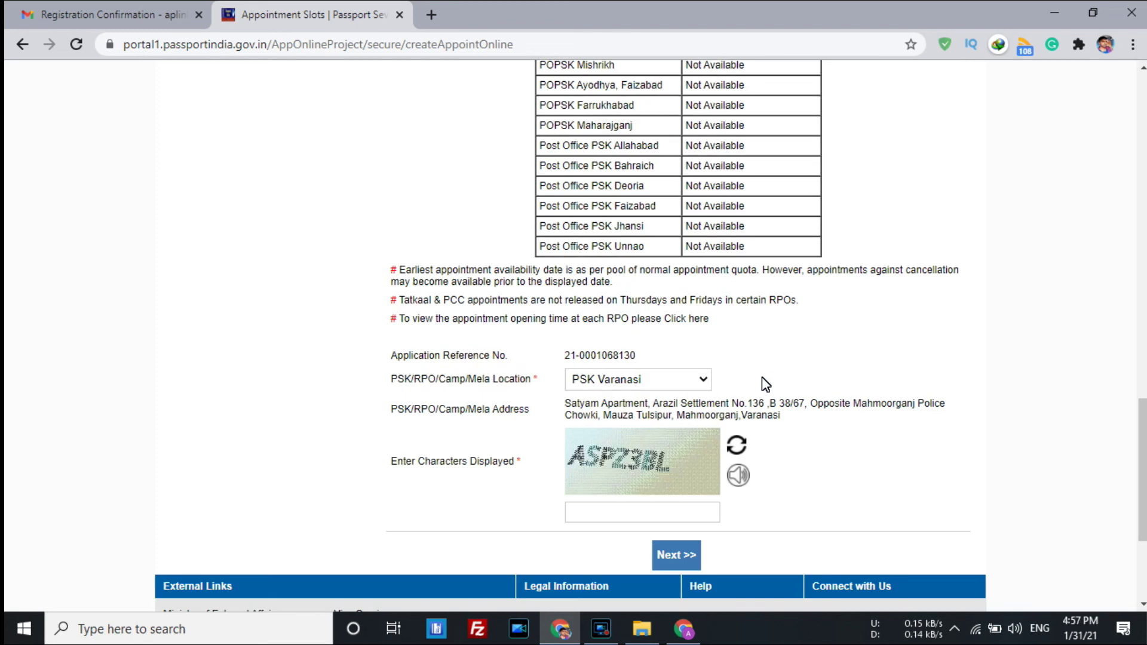
drag(754, 411, 819, 416)
click(831, 415)
Enter verification characters ASPZ3 and submit PSK Varanasi as the appointment location.
click(623, 513)
text(ASPZ3BL)
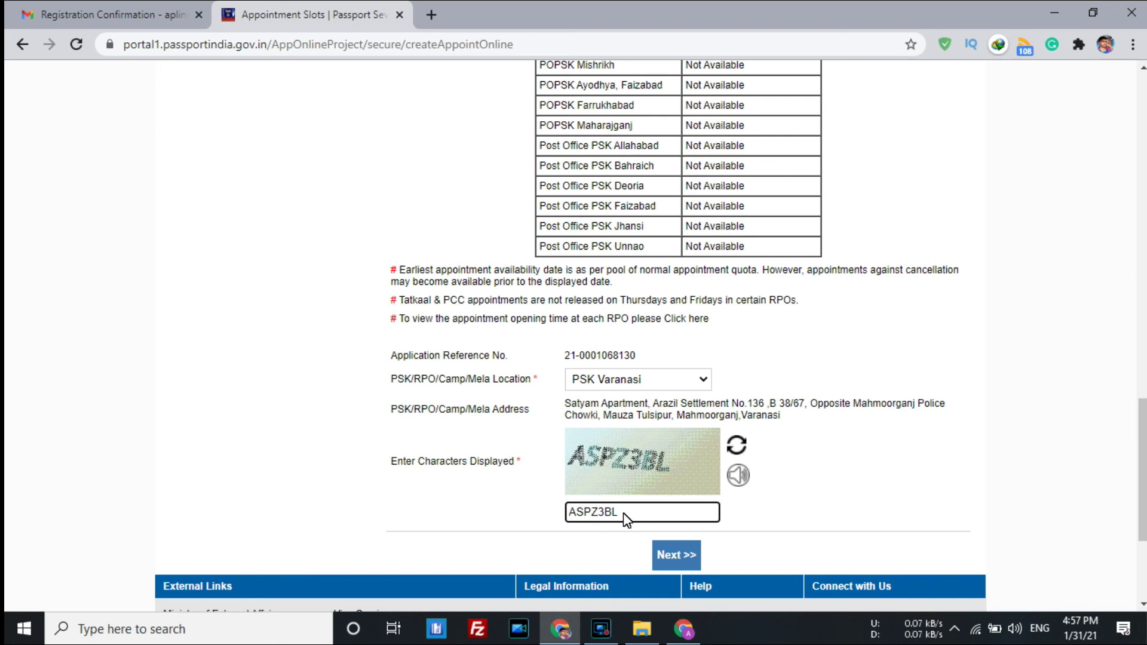
click(789, 520)
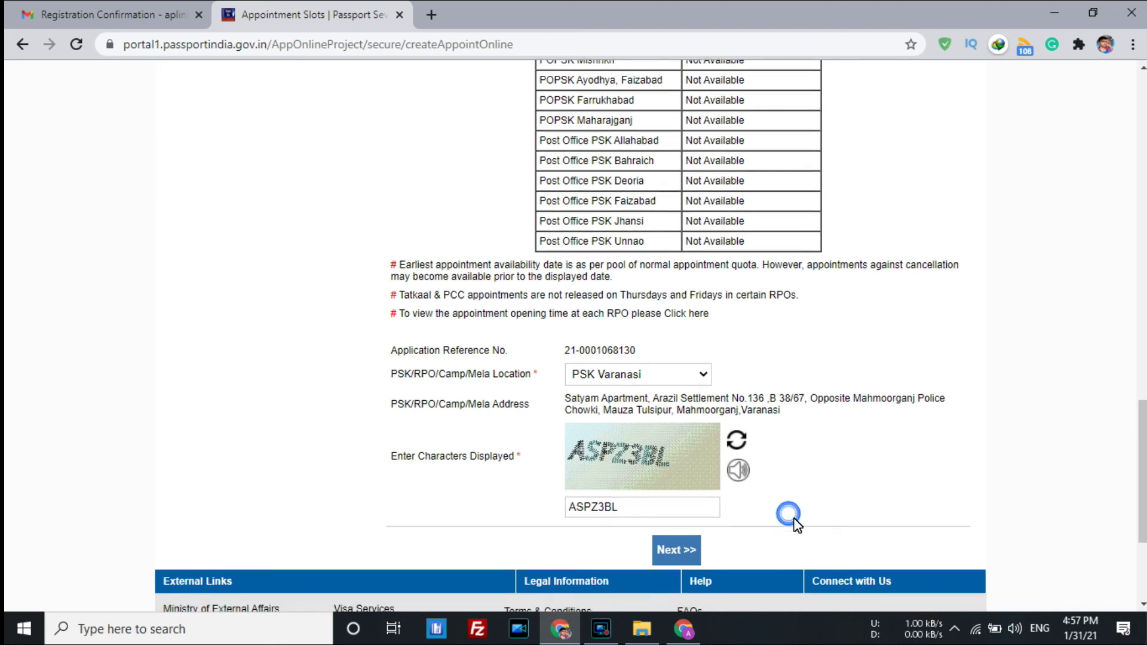
scroll(756, 451, down, 3)
click(674, 388)
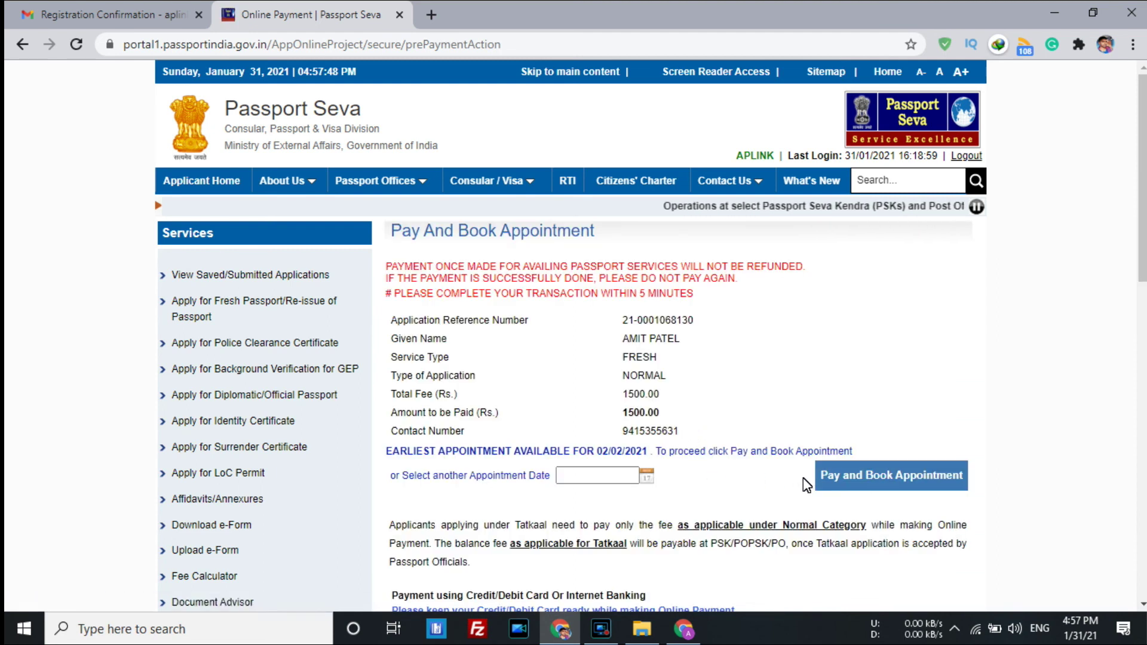
Change the appointment date to 10/02/2021 with the alternative-date calendar.
scroll(617, 378, down, 1)
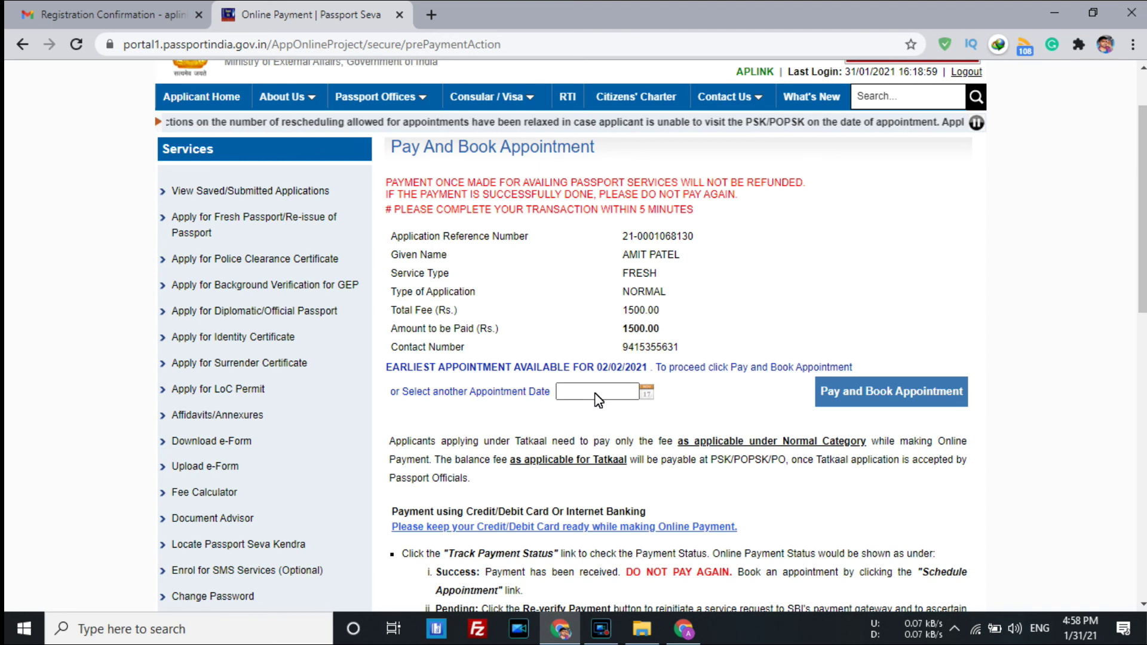
click(646, 392)
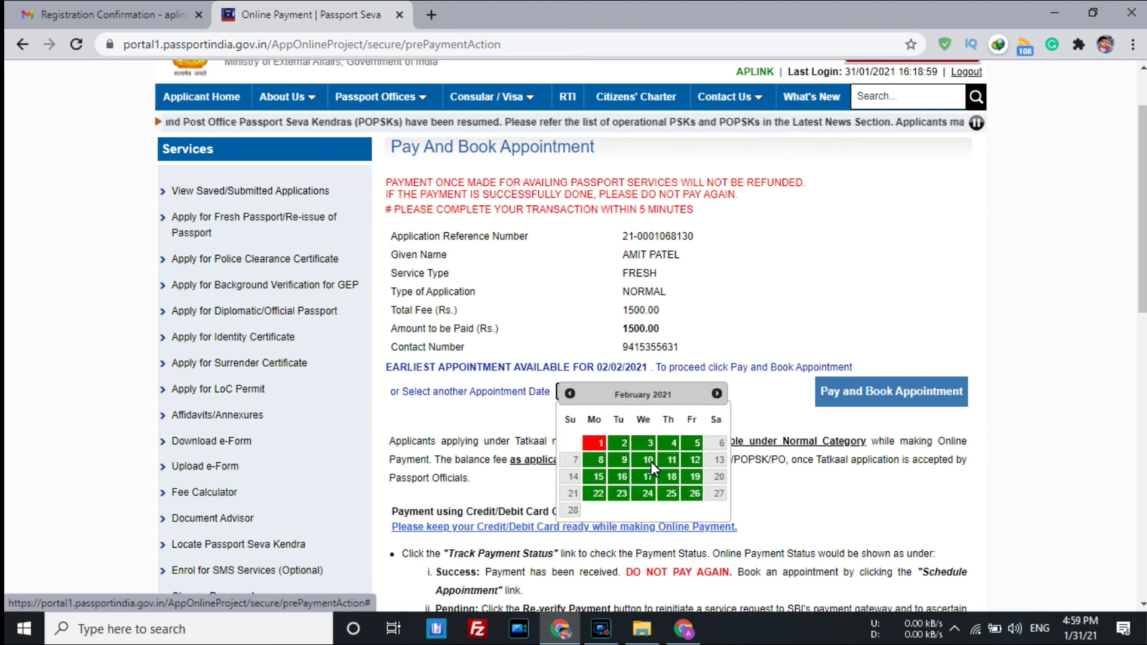
click(651, 461)
click(677, 393)
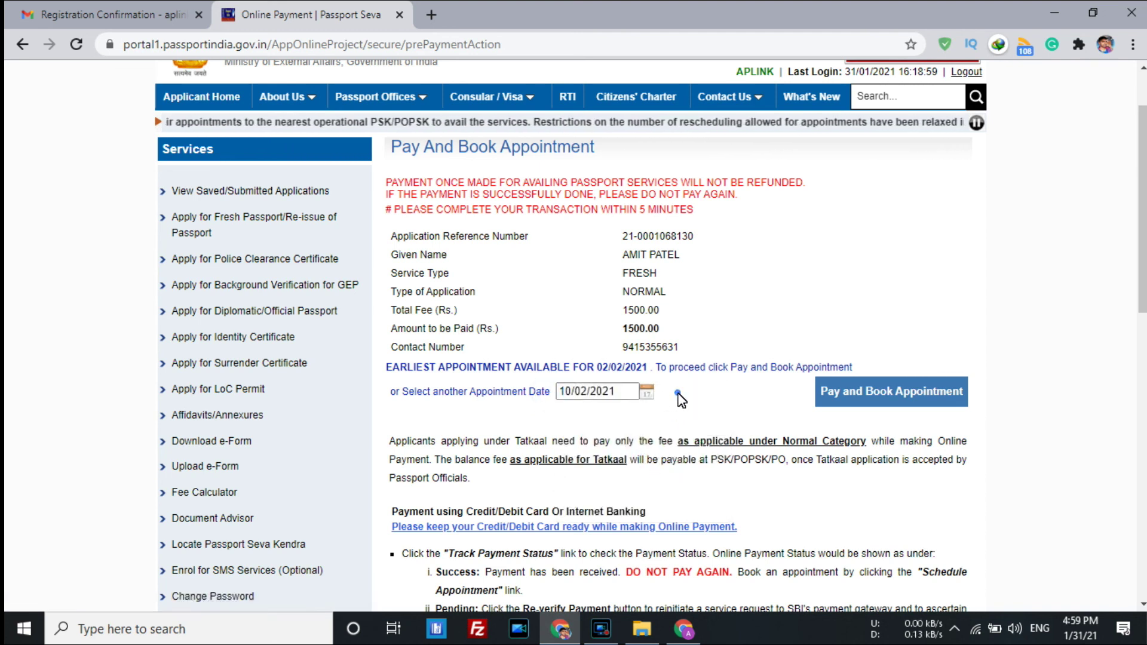
Pay the Rs. 1500.00 fee through SBI Net Banking, then move to Upload Supporting Documents.
click(899, 396)
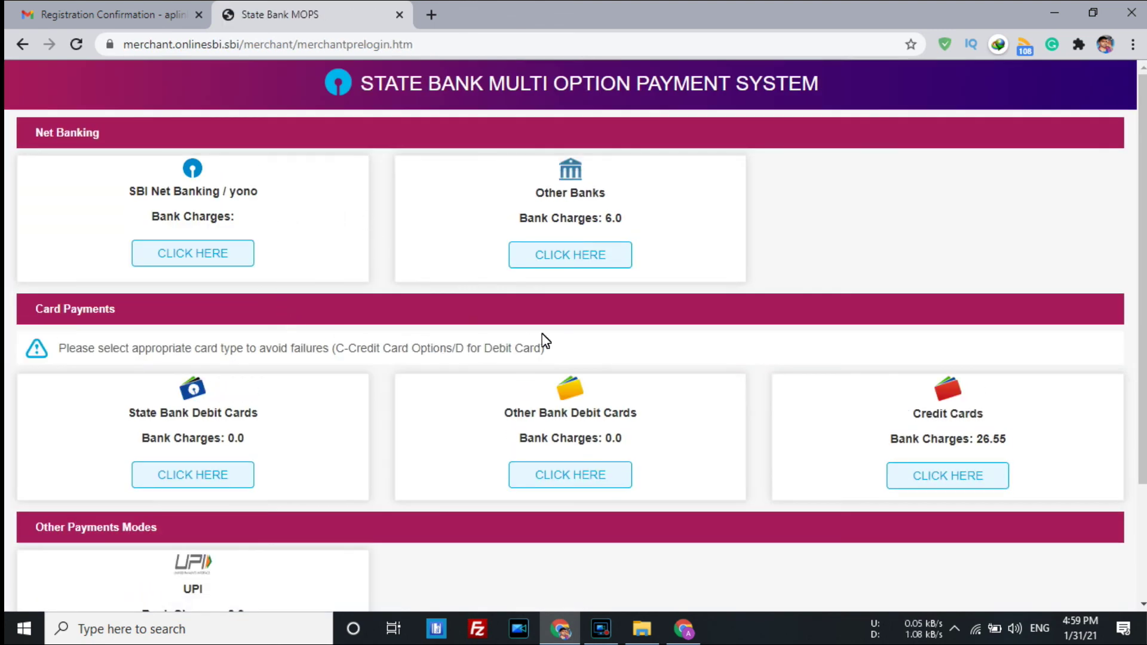
scroll(677, 337, down, 2)
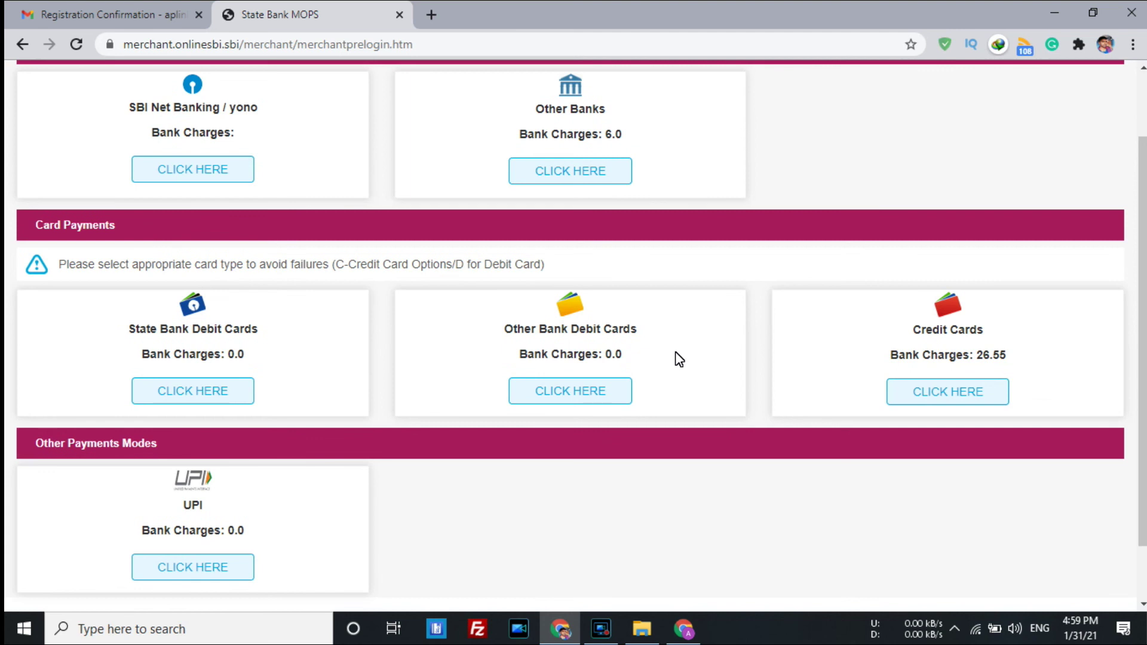
scroll(683, 357, up, 2)
click(206, 253)
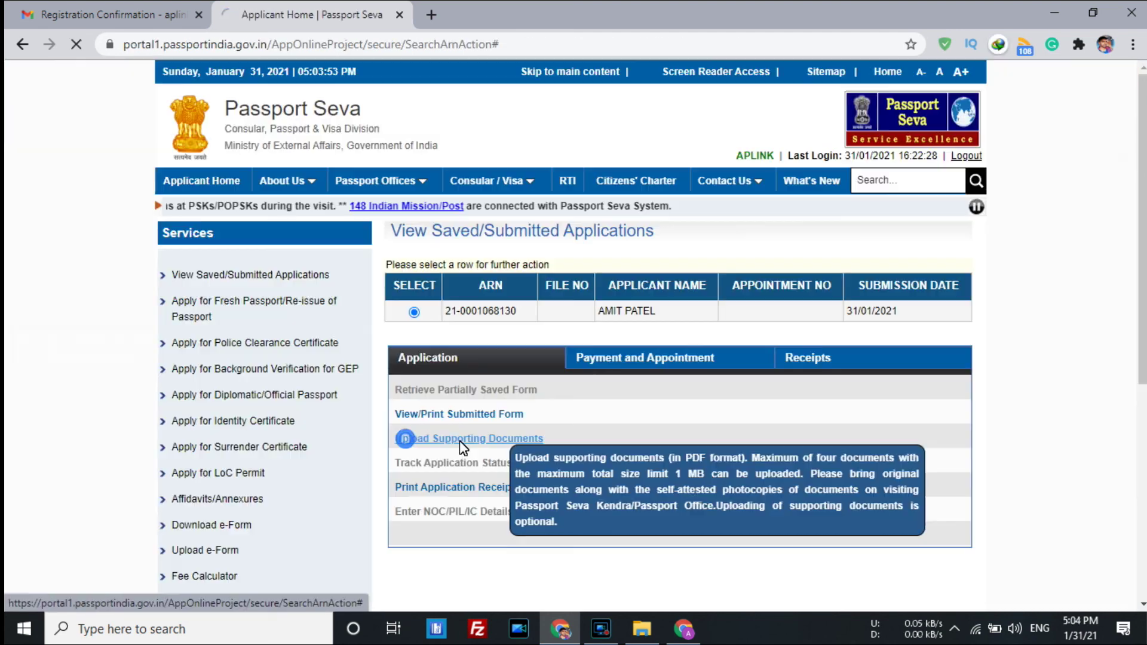
click(433, 438)
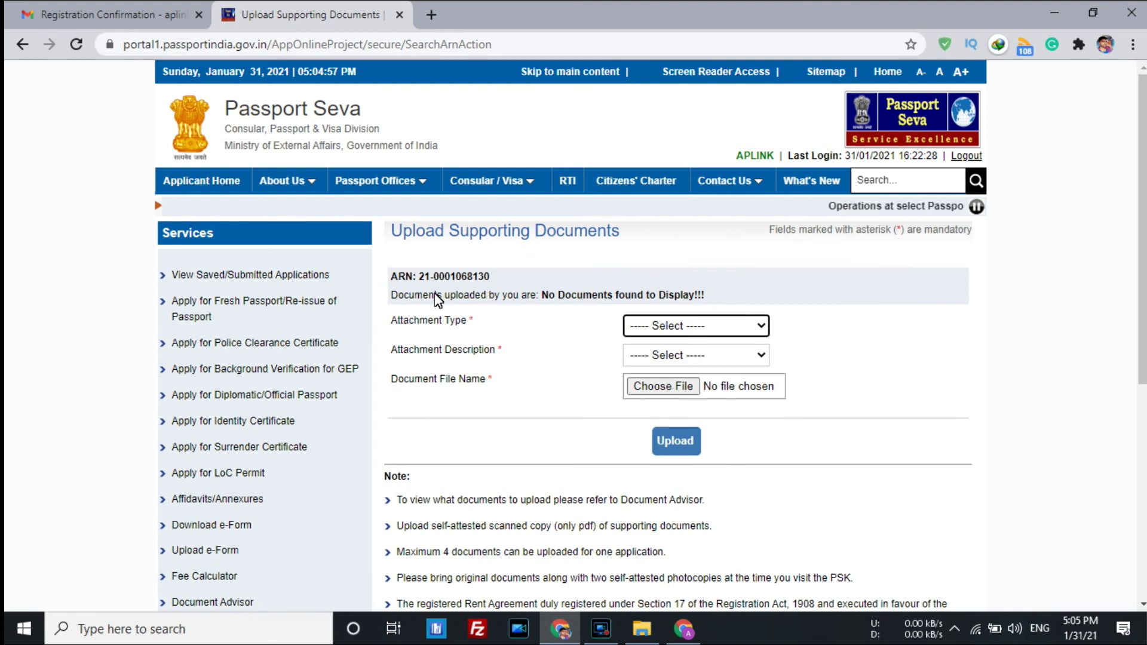
Upload the Aadhaar Card scan as Address Proof.
click(501, 301)
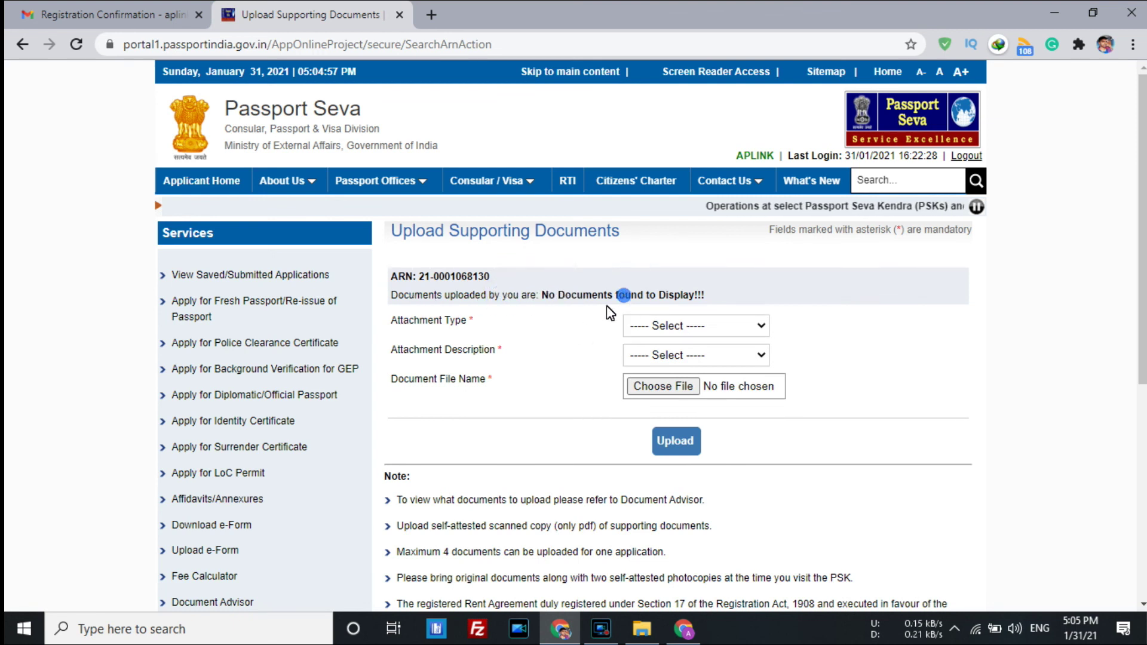
click(662, 324)
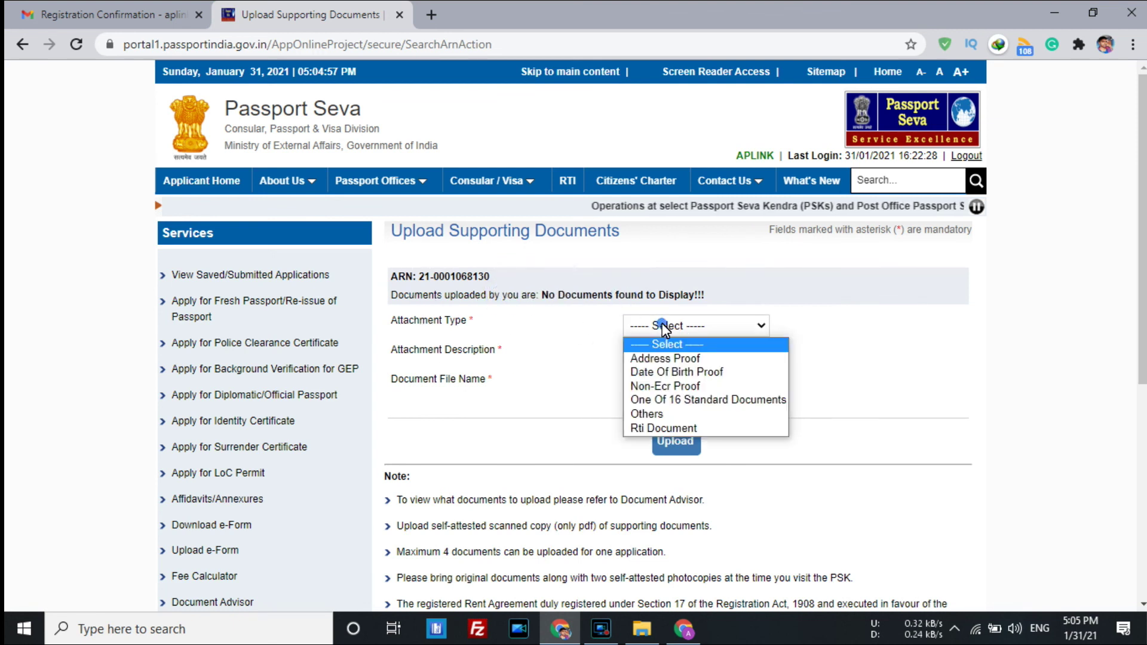
click(665, 357)
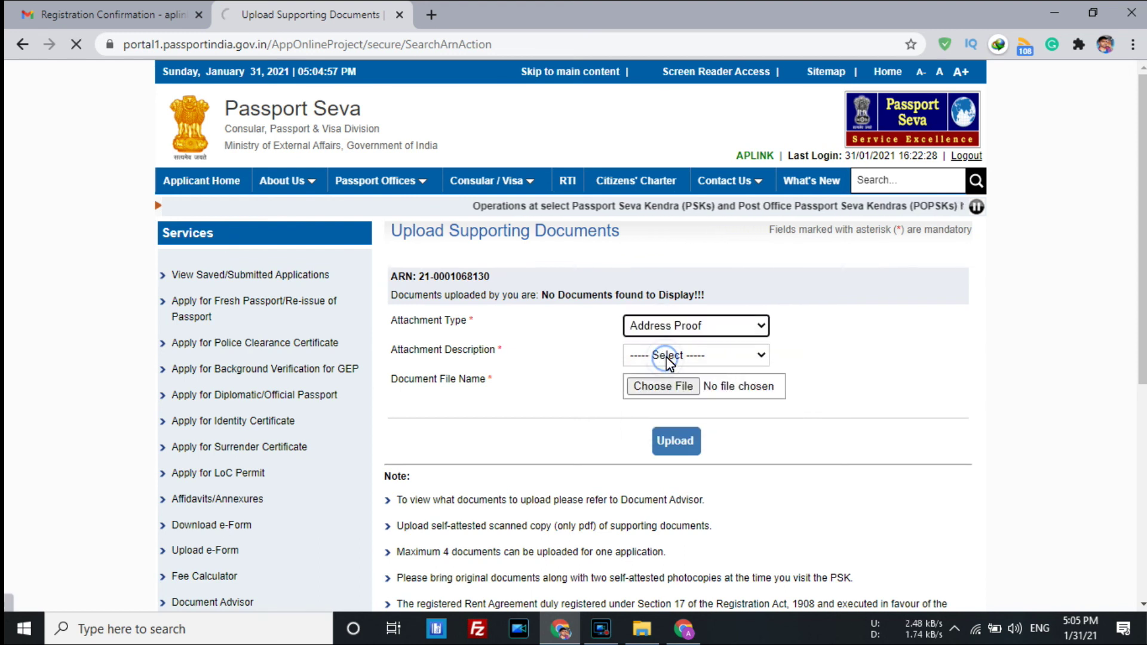
click(666, 359)
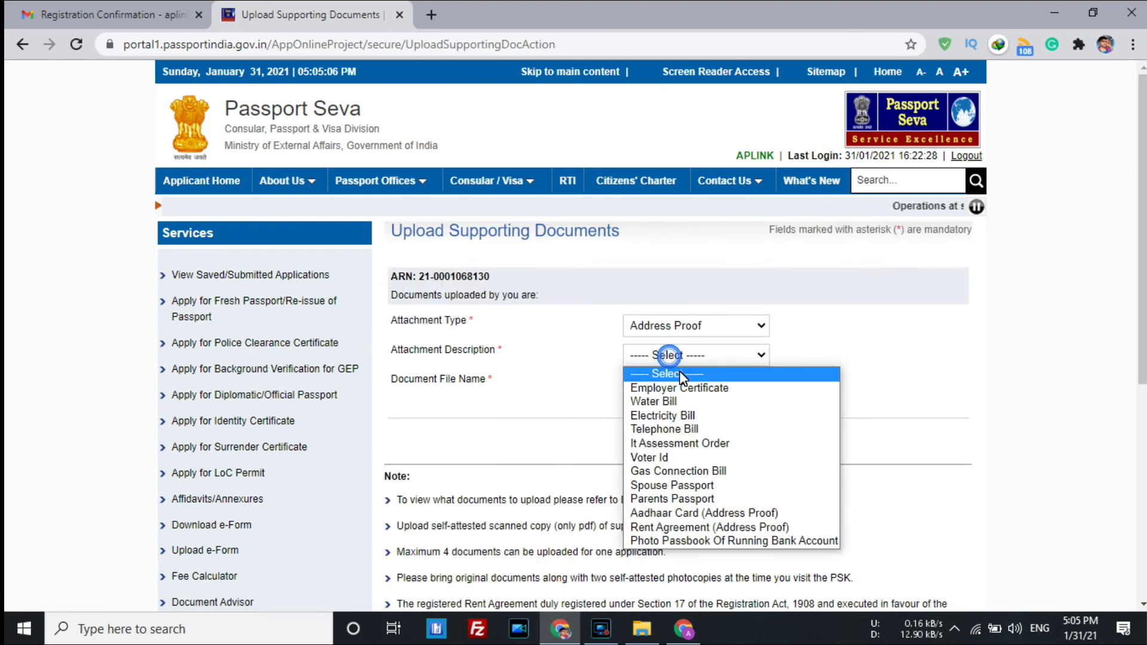
click(686, 514)
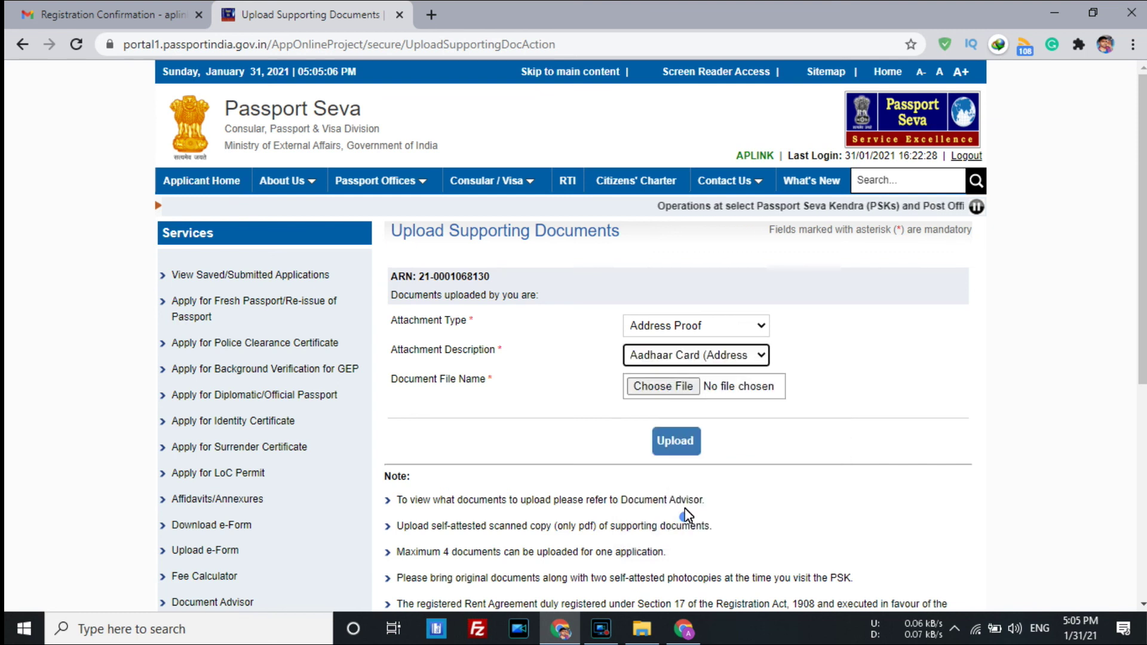
click(662, 386)
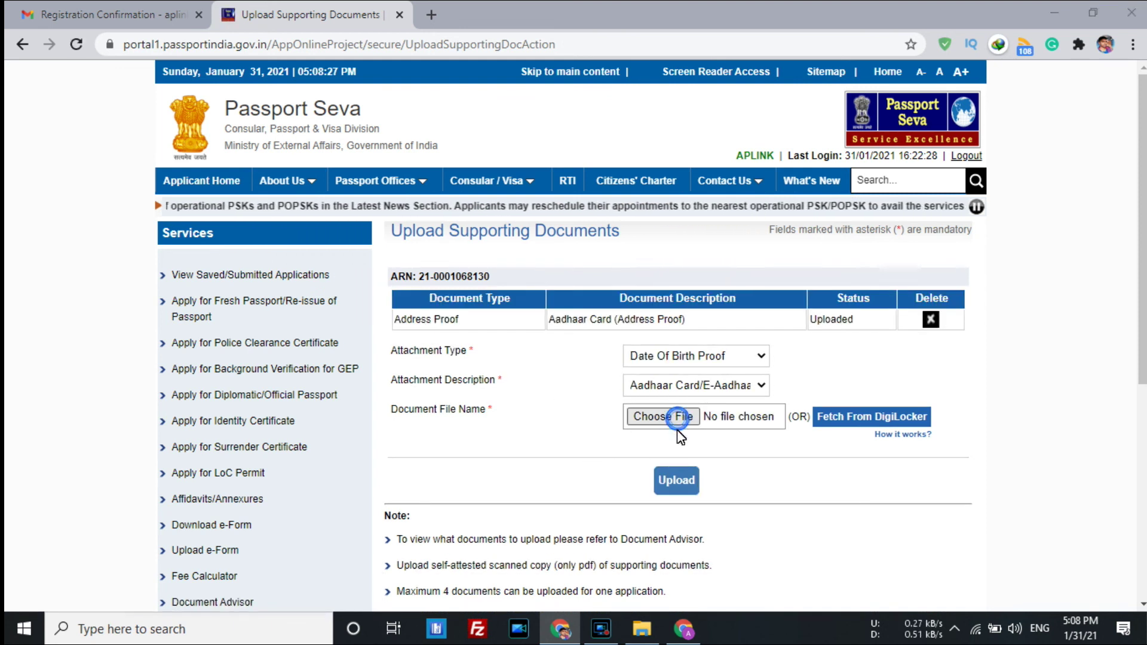
Attach adha.pdf as the Date Of Birth Proof and upload it.
click(680, 421)
double_click(184, 142)
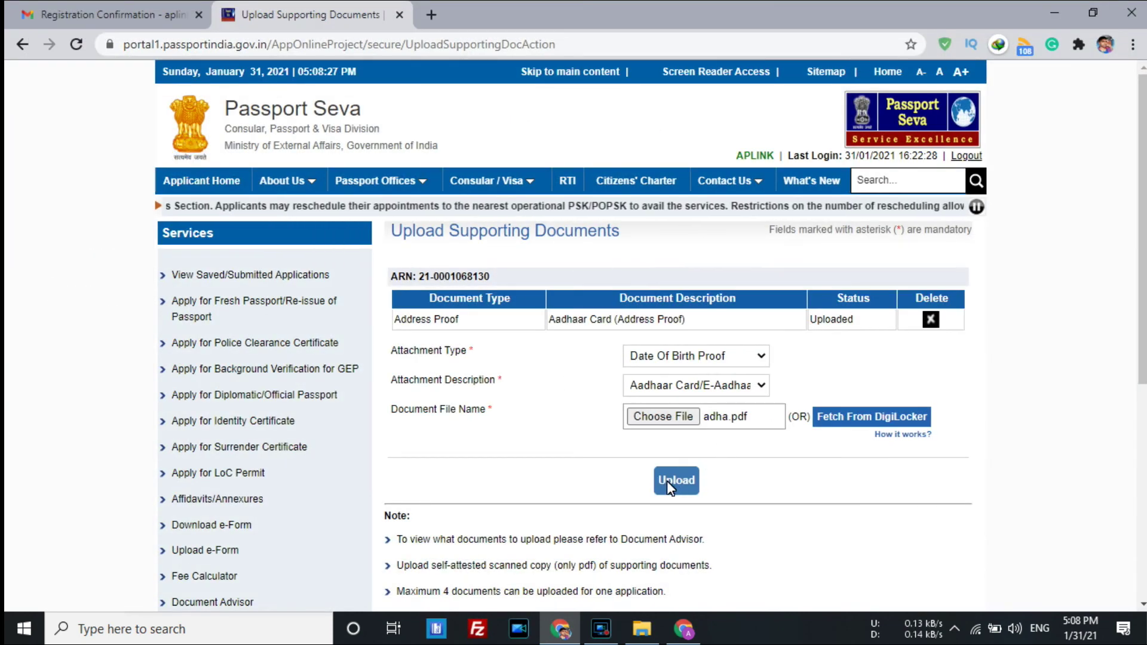
click(666, 481)
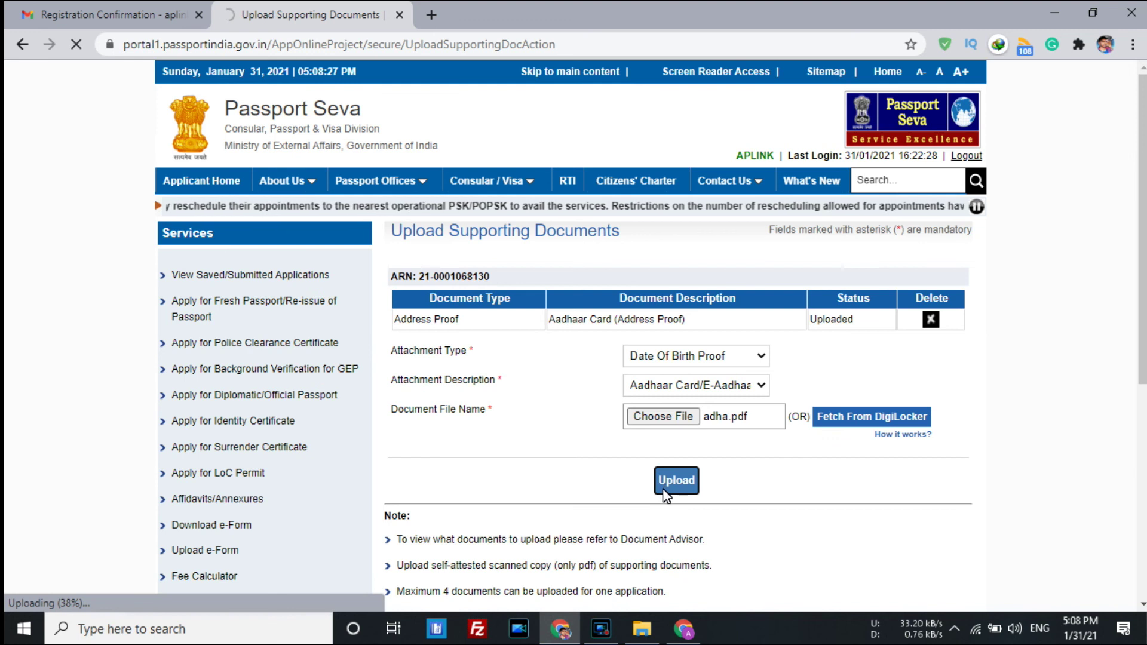